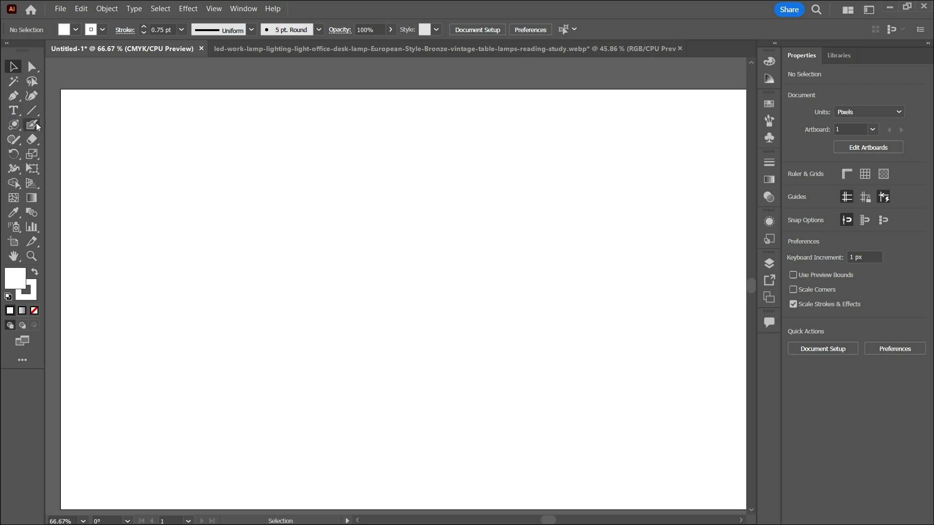
Step: Draw a square in the upper-left area of the artboard with the Shaper tool
left_click(8, 99)
left_click(17, 130)
left_click(36, 125)
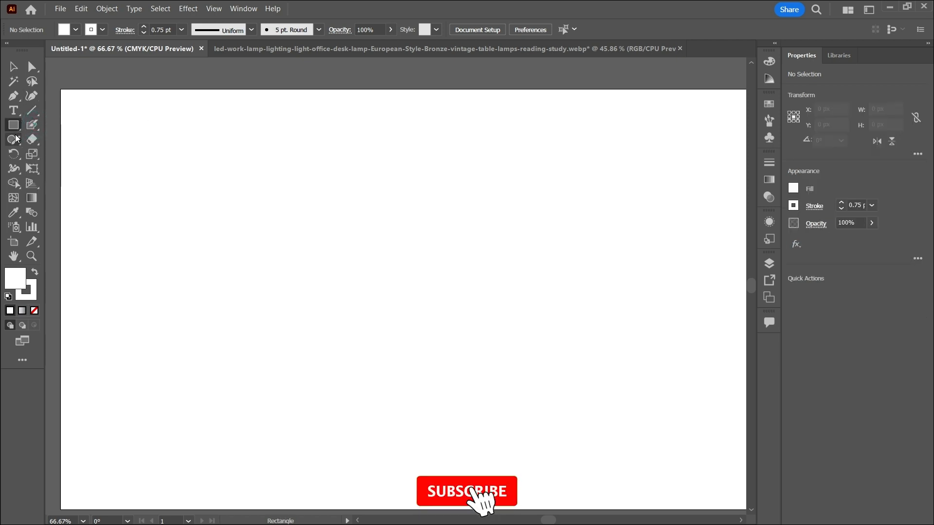
left_click(17, 138)
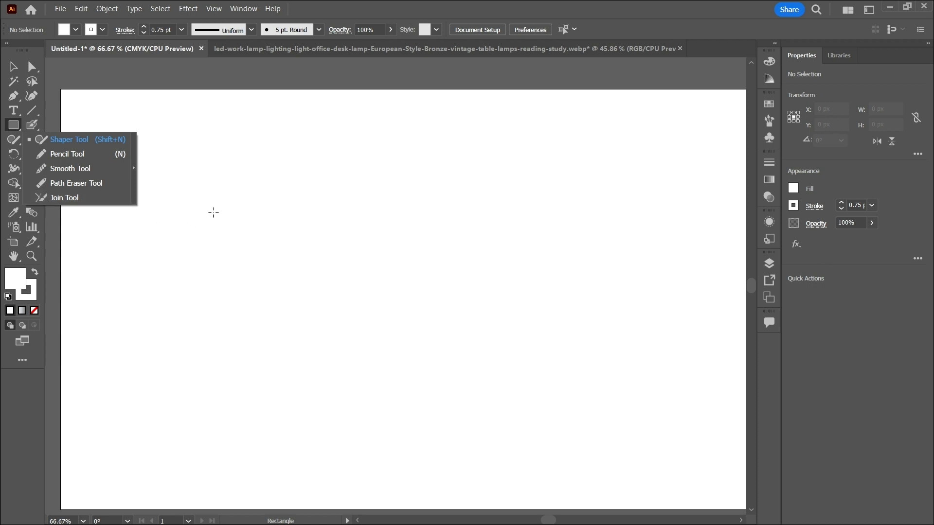
left_click(94, 142)
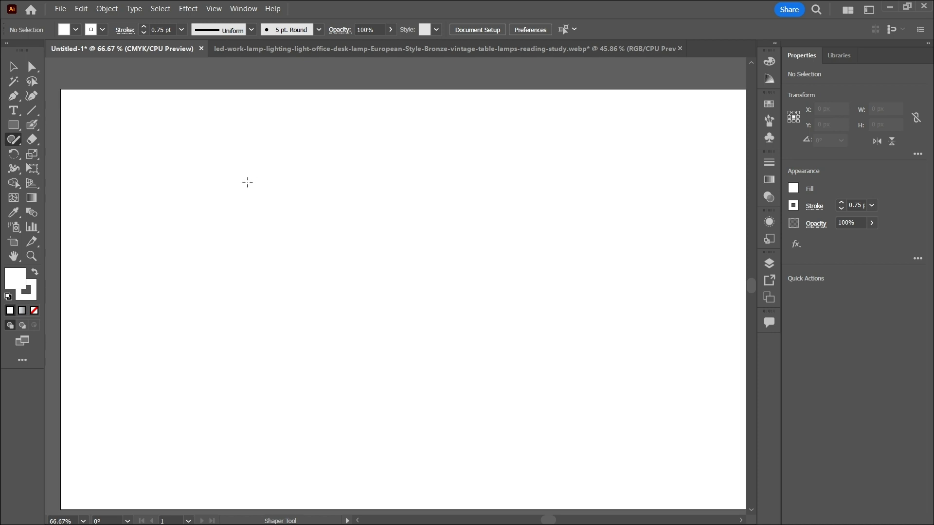
left_click(13, 141)
mouse_move(252, 177)
left_mouse_down()
mouse_move(165, 181)
mouse_move(162, 268)
mouse_move(279, 277)
mouse_move(252, 176)
left_mouse_up()
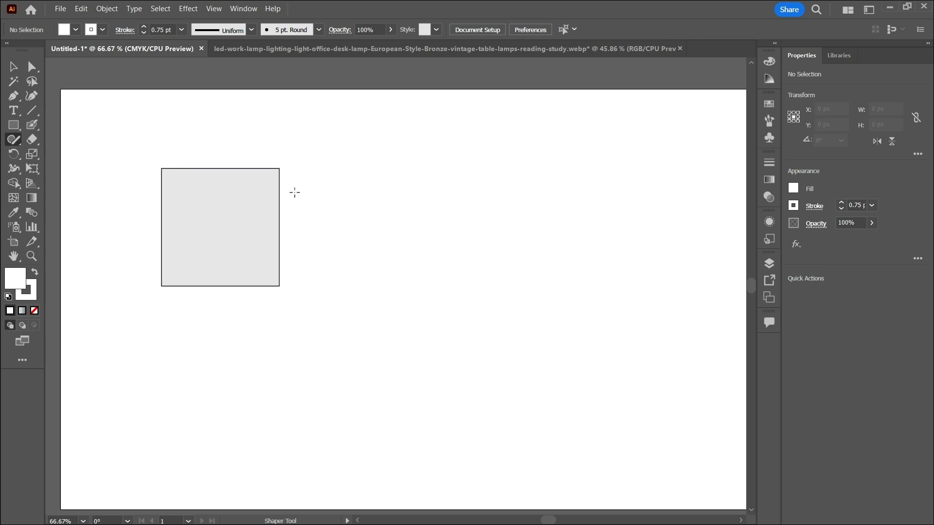
Step: Sketch a tilted rectangle and a large diamond beside the square, plus another large diamond below the tilted rectangle
mouse_move(399, 147)
left_mouse_down()
mouse_move(358, 212)
mouse_move(421, 270)
mouse_move(433, 209)
mouse_move(390, 146)
left_mouse_up()
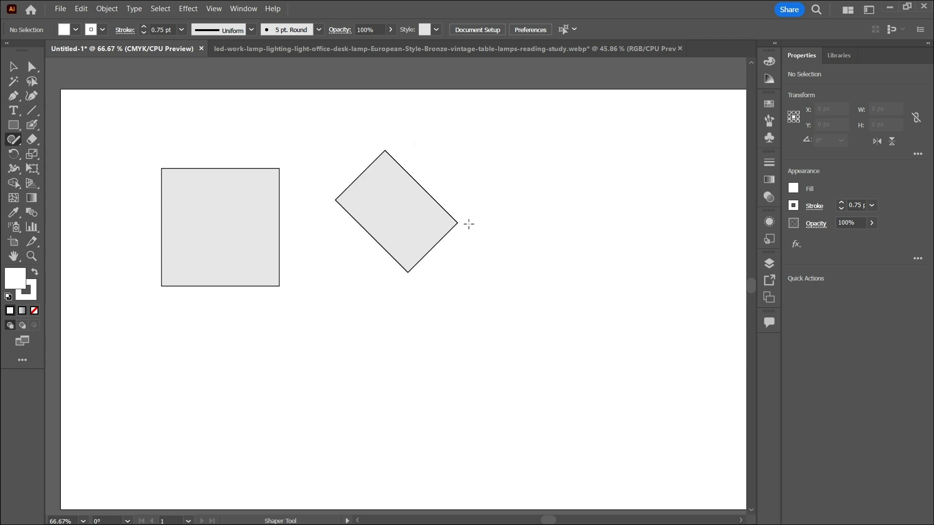
mouse_move(532, 164)
left_mouse_down()
mouse_move(539, 259)
mouse_move(568, 280)
mouse_move(632, 215)
mouse_move(554, 152)
mouse_move(534, 164)
left_mouse_up()
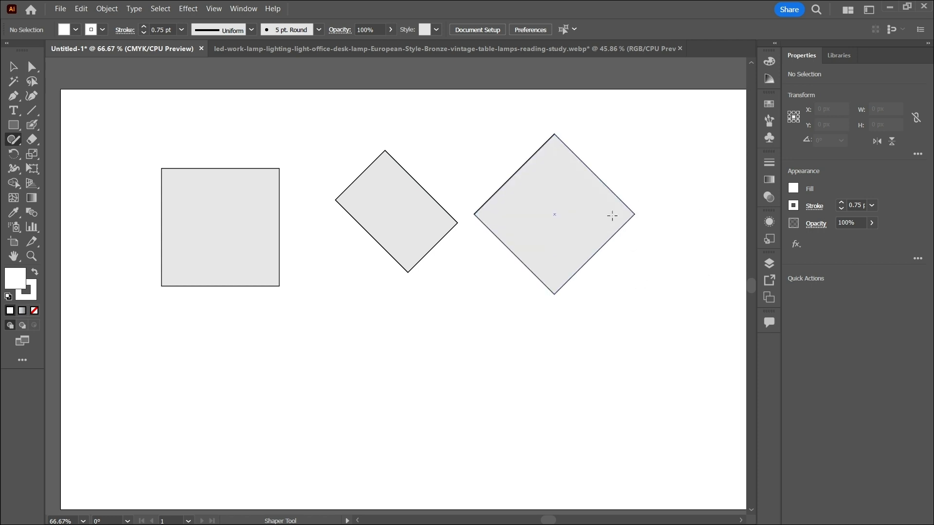
mouse_move(332, 340)
left_mouse_down()
mouse_move(309, 364)
mouse_move(352, 394)
mouse_move(411, 401)
mouse_move(462, 356)
mouse_move(439, 337)
mouse_move(333, 339)
left_mouse_up()
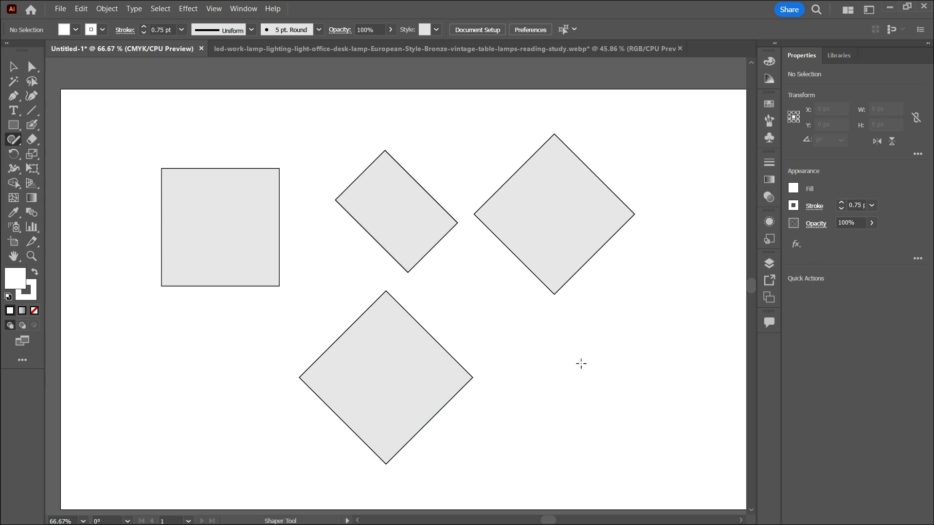
Step: Sketch two circles in the artboard's lower-right area and two triangles stacked below the square
mouse_move(575, 346)
left_mouse_down()
mouse_move(548, 385)
mouse_move(605, 393)
mouse_move(600, 358)
mouse_move(574, 346)
left_mouse_up()
mouse_move(632, 306)
left_mouse_down()
mouse_move(622, 349)
mouse_move(662, 338)
mouse_move(631, 307)
left_mouse_up()
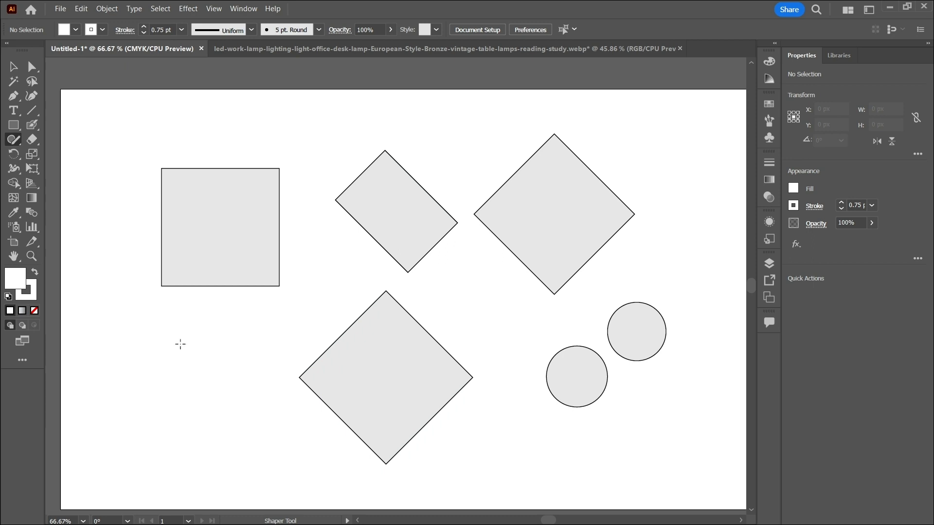
mouse_move(168, 337)
left_mouse_down()
mouse_move(183, 328)
mouse_move(240, 388)
mouse_move(204, 338)
mouse_move(224, 352)
left_mouse_up()
mouse_move(191, 418)
left_mouse_down()
mouse_move(137, 482)
mouse_move(353, 477)
mouse_move(192, 422)
left_mouse_up()
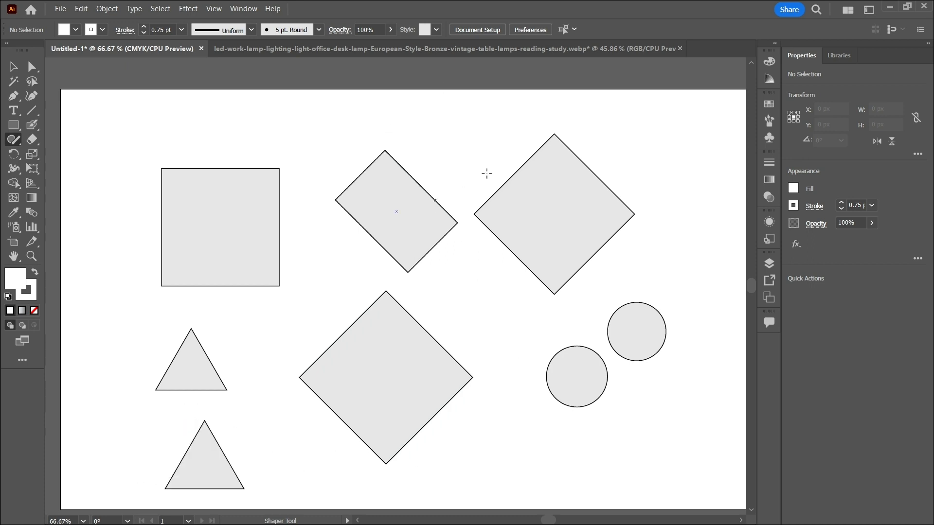
Step: Sketch four ellipses: a tilted one and a small one between the upper shapes, a wide flat one, and a tall narrow one
mouse_move(473, 144)
left_mouse_down()
mouse_move(484, 163)
mouse_move(450, 130)
mouse_move(467, 149)
left_mouse_up()
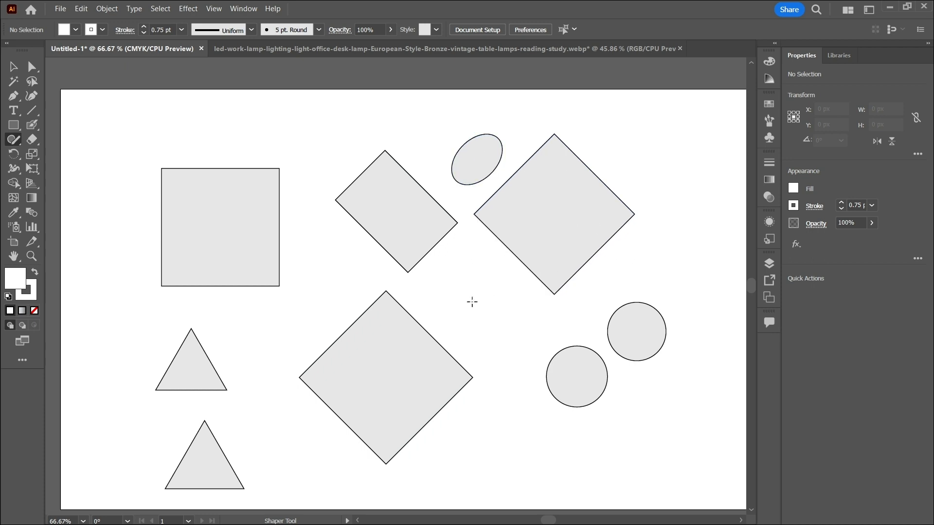
mouse_move(471, 267)
left_mouse_down()
mouse_move(475, 313)
mouse_move(469, 267)
mouse_move(483, 296)
left_mouse_up()
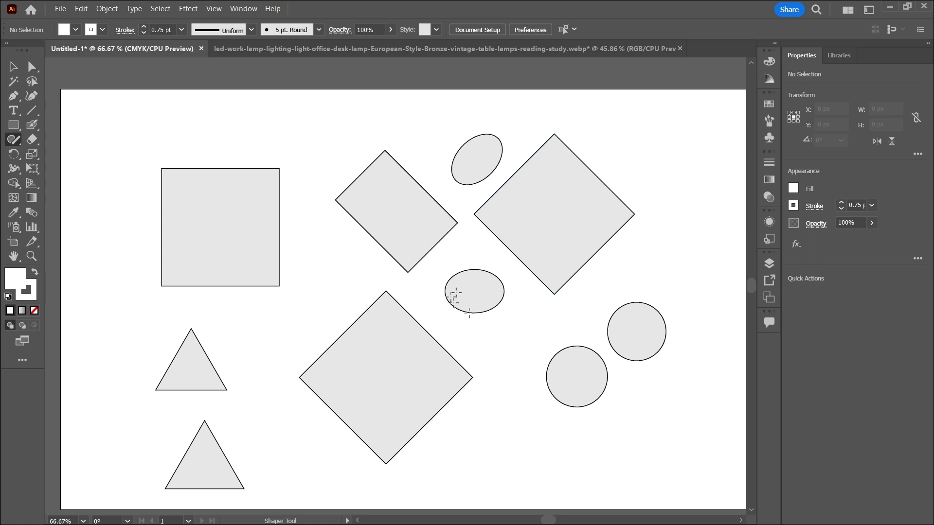
mouse_move(560, 440)
left_mouse_down()
mouse_move(496, 452)
mouse_move(502, 465)
mouse_move(548, 470)
mouse_move(618, 461)
mouse_move(607, 448)
mouse_move(556, 440)
left_mouse_up()
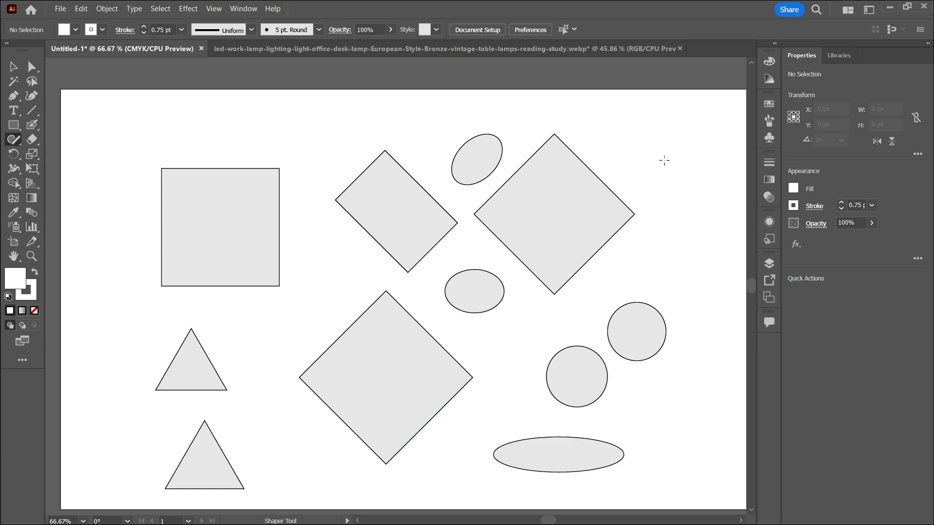
mouse_move(675, 145)
left_mouse_down()
mouse_move(671, 242)
mouse_move(695, 389)
mouse_move(718, 453)
mouse_move(732, 362)
mouse_move(693, 154)
mouse_move(675, 145)
left_mouse_up()
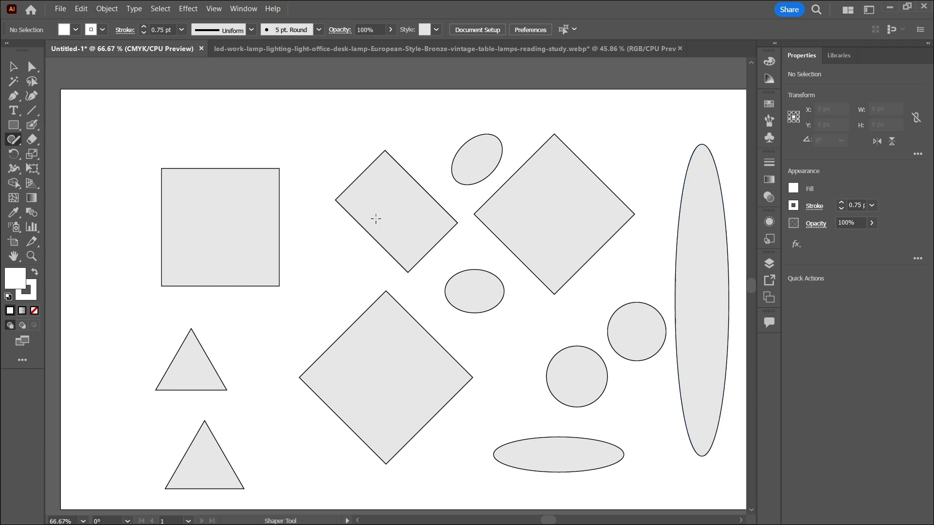
Step: Sketch a long rectangle along the artboard's top, a small triangle beside the square, and a small diamond and triangle at the upper right
mouse_move(167, 107)
left_mouse_down()
mouse_move(510, 100)
mouse_move(508, 113)
mouse_move(479, 126)
mouse_move(170, 131)
mouse_move(166, 104)
left_mouse_up()
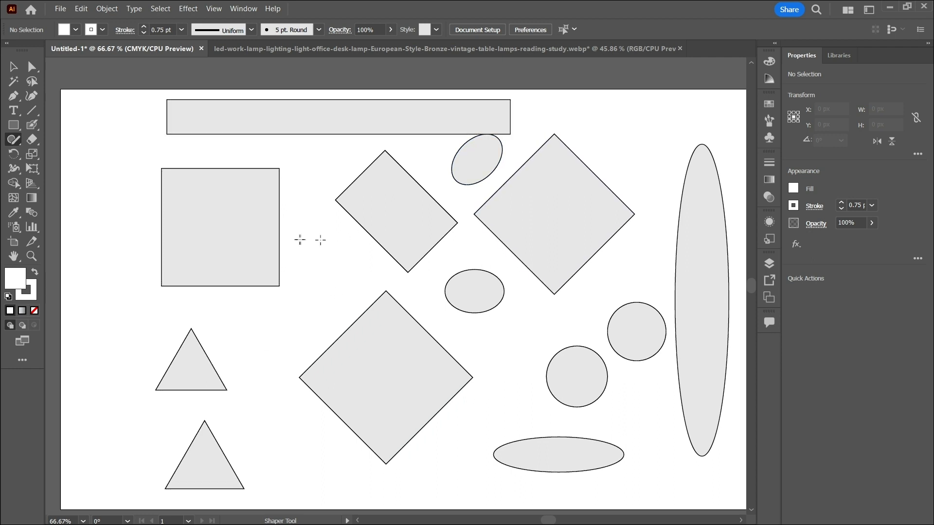
mouse_move(313, 239)
left_mouse_down()
mouse_move(282, 286)
mouse_move(338, 284)
mouse_move(300, 225)
left_mouse_up()
mouse_move(621, 124)
left_mouse_down()
mouse_move(621, 181)
mouse_move(673, 181)
mouse_move(606, 113)
mouse_move(588, 135)
mouse_move(607, 145)
mouse_move(625, 130)
mouse_move(608, 108)
left_mouse_up()
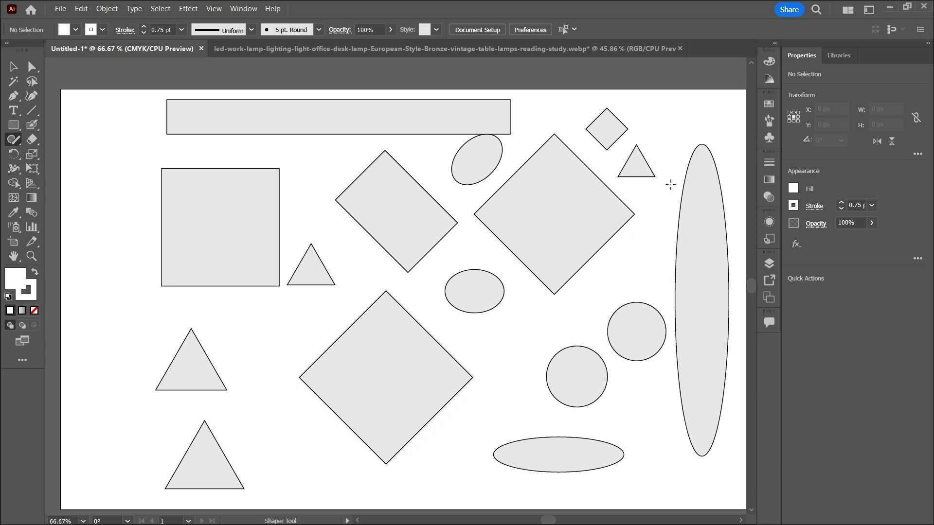
Step: Select all the shapes on the artboard and delete them
left_click(13, 67)
left_click_drag(132, 98, 704, 438)
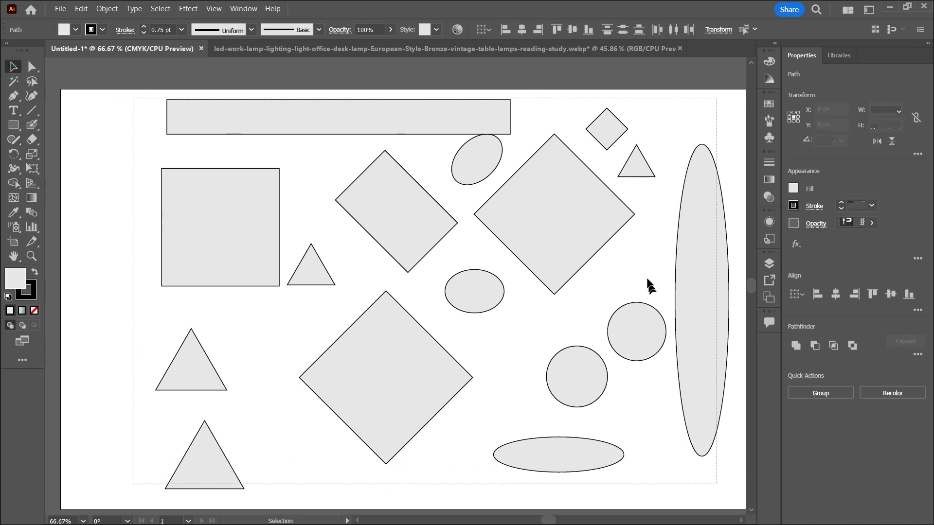
key("Delete")
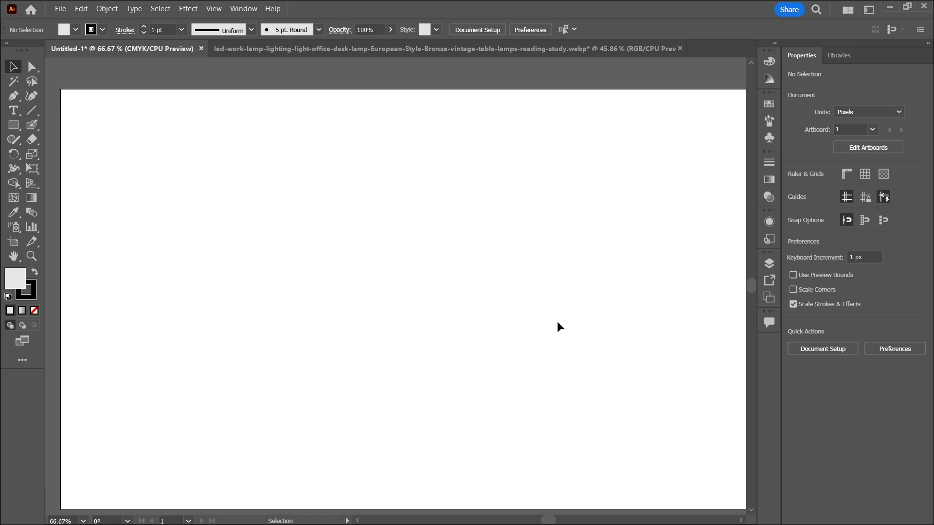
Step: Draw a closed leaf-like shape about 227 by 171 px in the artboard's upper-left area with the Pencil tool
right_click(13, 97)
right_click(8, 109)
right_click(8, 111)
right_click(13, 140)
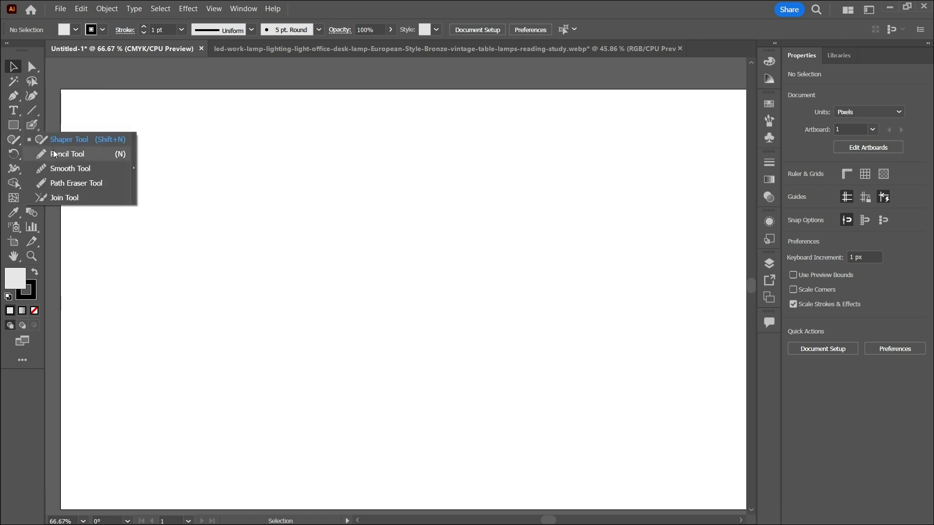
left_click(105, 153)
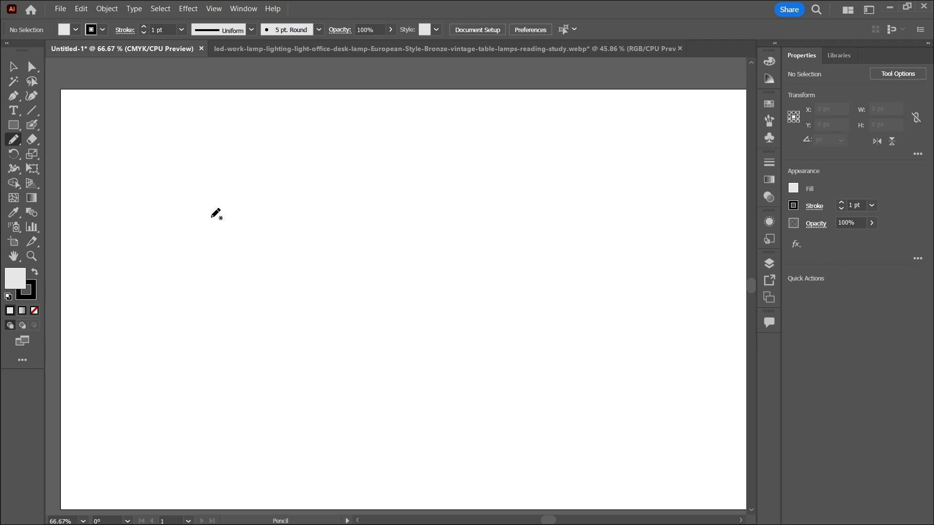
left_click(14, 145)
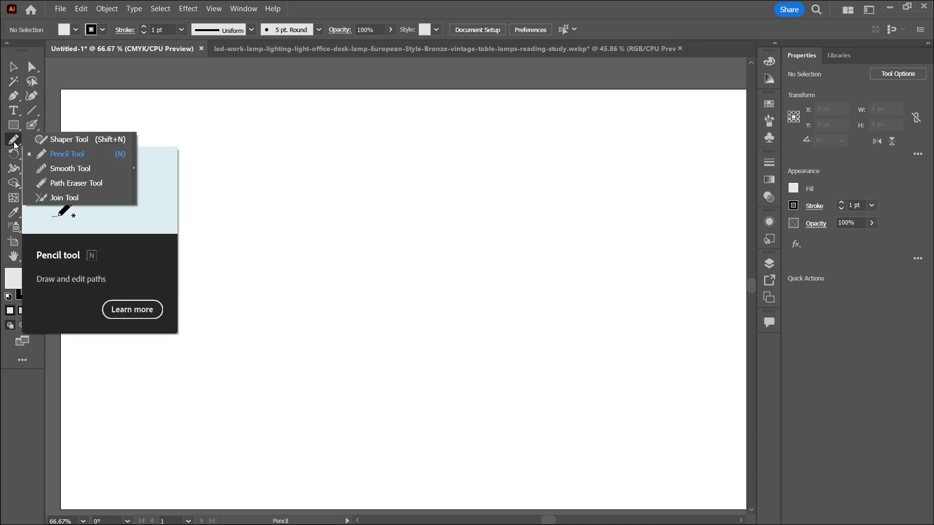
left_click(41, 152)
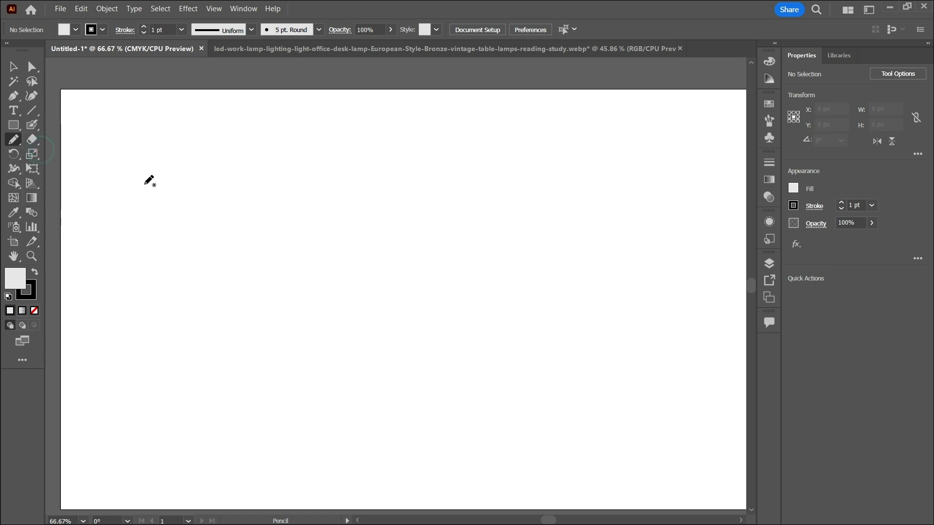
mouse_move(140, 183)
left_mouse_down()
mouse_move(146, 269)
mouse_move(204, 292)
mouse_move(281, 281)
mouse_move(284, 237)
mouse_move(243, 199)
mouse_move(141, 185)
left_mouse_up()
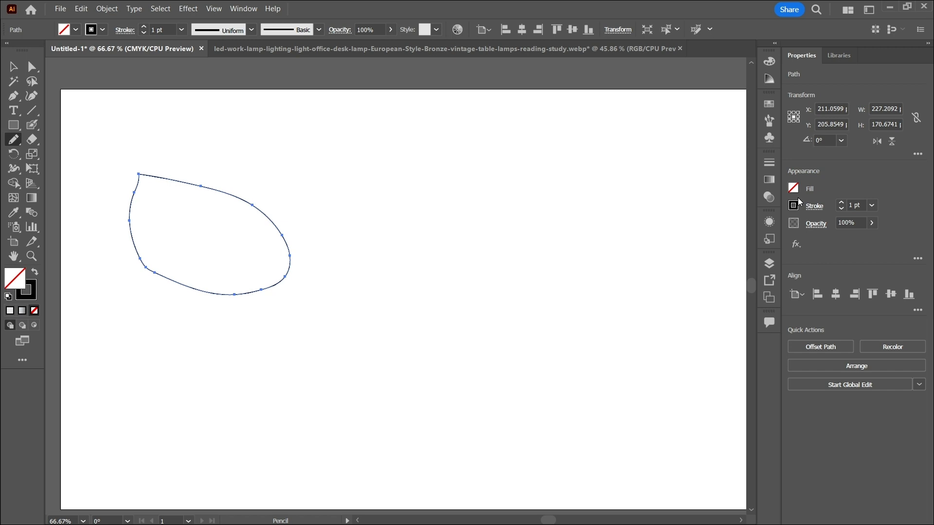
Step: Draw six freehand pencil lines across the artboard: five nearly horizontal ones and one that ends in a zigzag
left_click_drag(346, 196, 726, 187)
left_click_drag(390, 242, 652, 263)
mouse_move(371, 304)
left_mouse_down()
mouse_move(406, 321)
mouse_move(506, 328)
mouse_move(647, 366)
mouse_move(701, 361)
left_mouse_up()
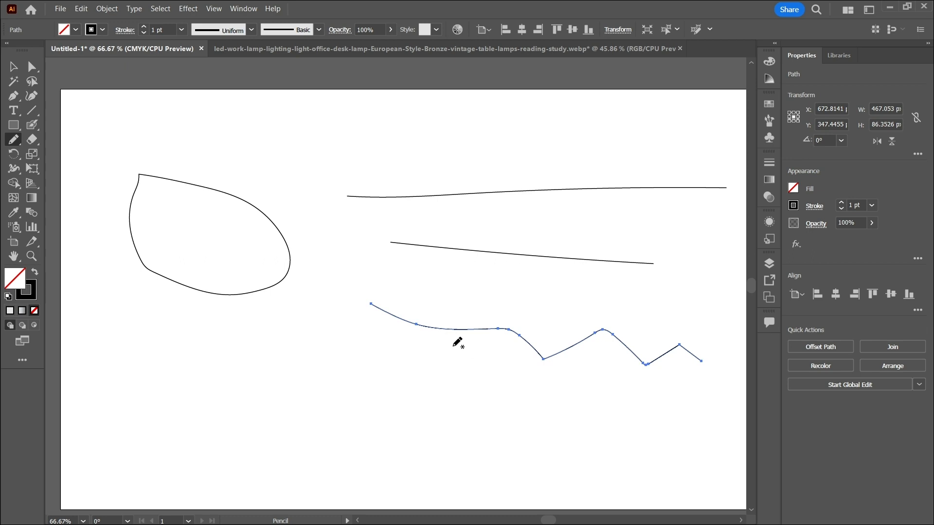
left_click_drag(389, 287, 538, 280)
left_click_drag(266, 402, 678, 387)
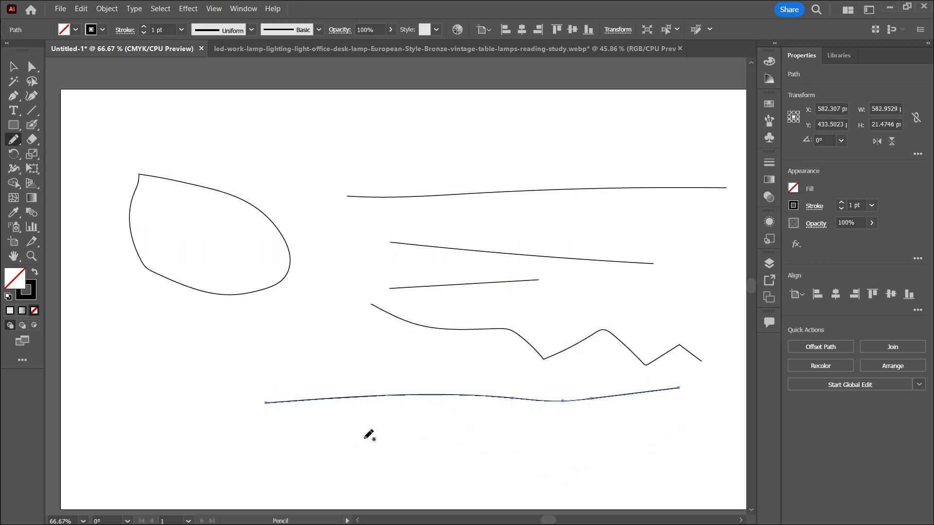
left_click_drag(329, 435, 721, 431)
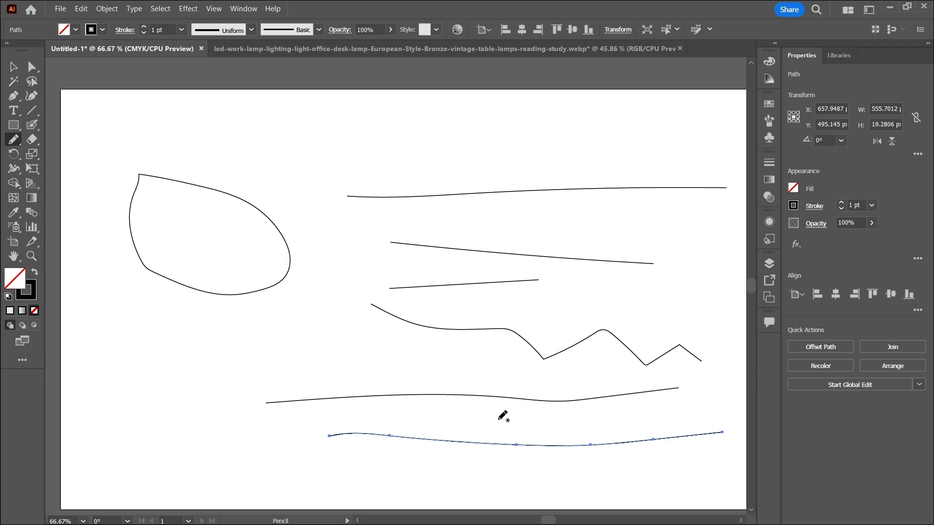
Step: Give the uppermost pencil line a width profile with an even middle and pointed ends, and set its stroke to 19 pt
key("v")
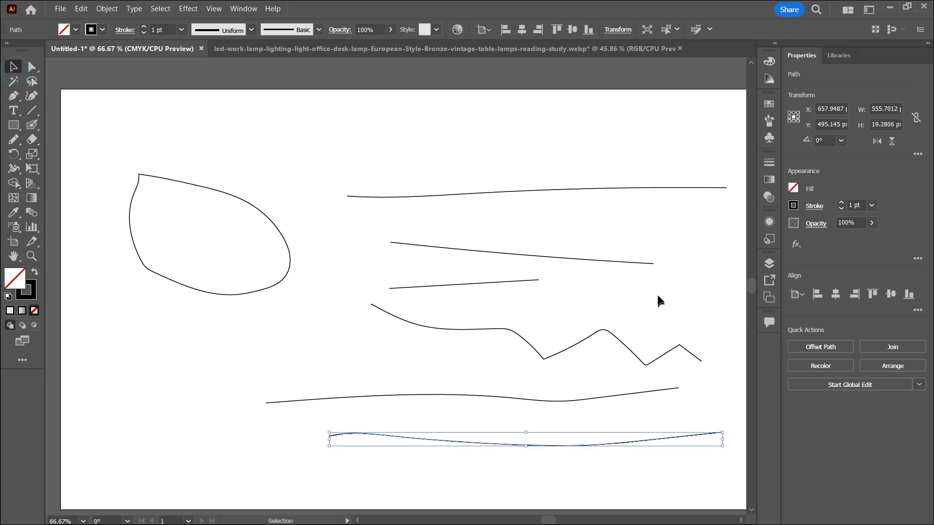
left_click(603, 188)
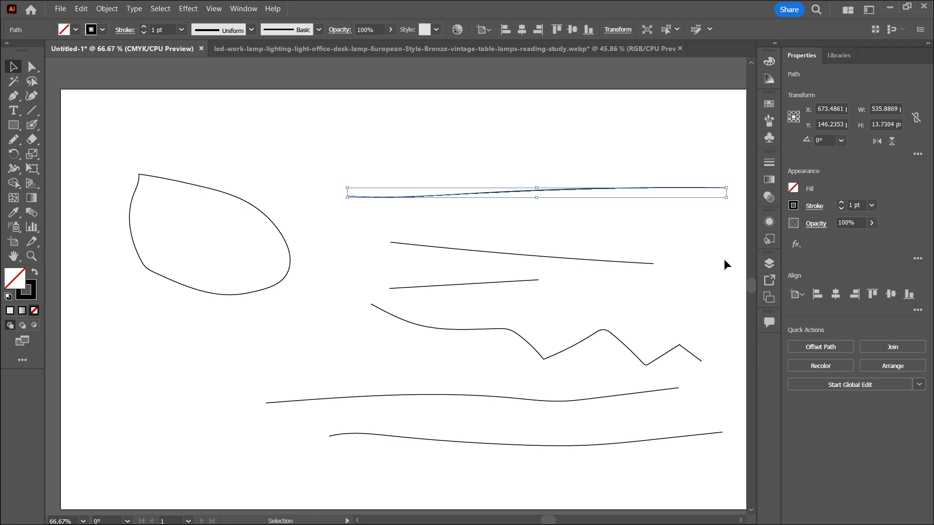
left_click(252, 29)
left_click(236, 74)
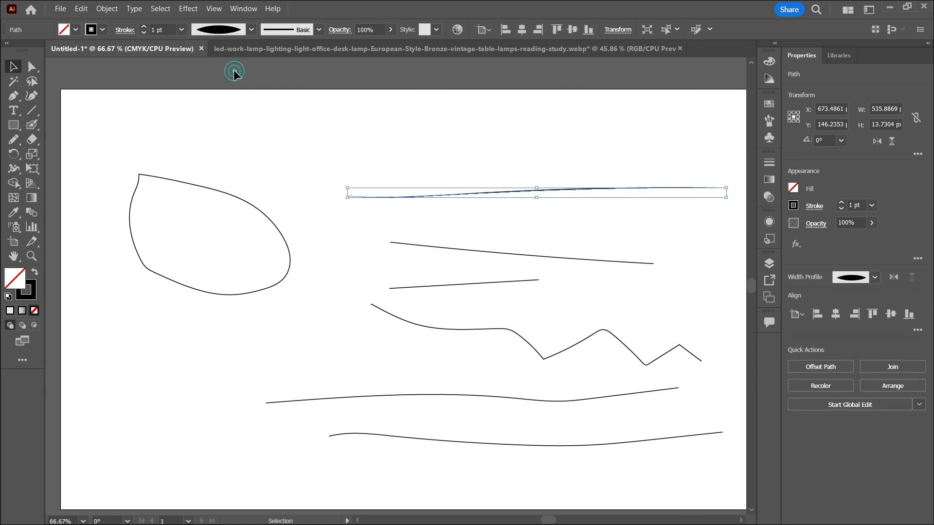
left_click(250, 33)
left_click(226, 106)
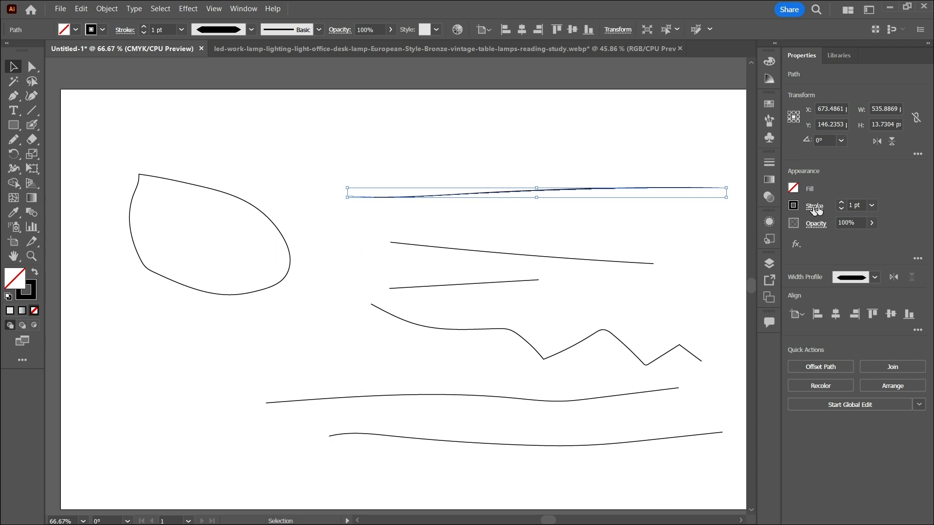
scroll(849, 205, "up", 20)
scroll(850, 205, "down", 2)
scroll(849, 204, "down", 3)
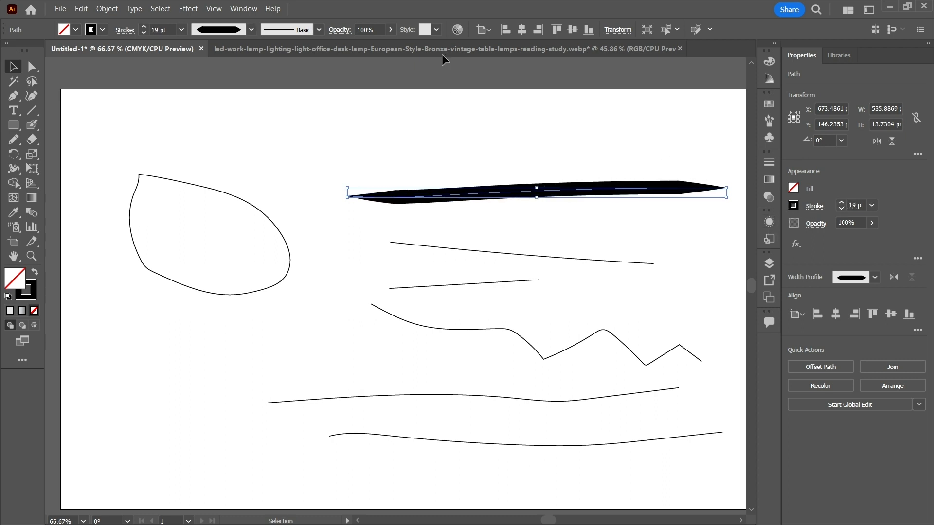
Step: Try another tapered width profile on the uppermost line, and settle on the one that bulges only along its upper side
left_click(251, 29)
left_click(235, 146)
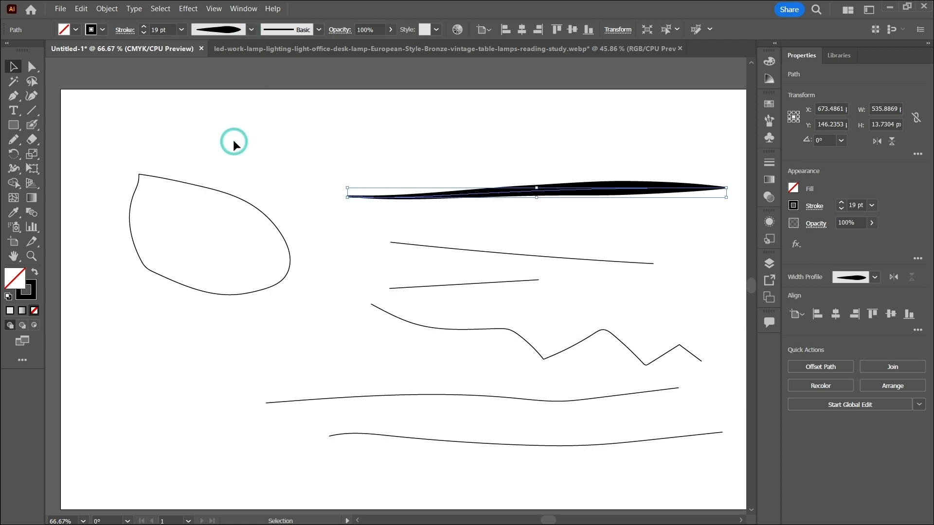
left_click(251, 30)
left_click(221, 162)
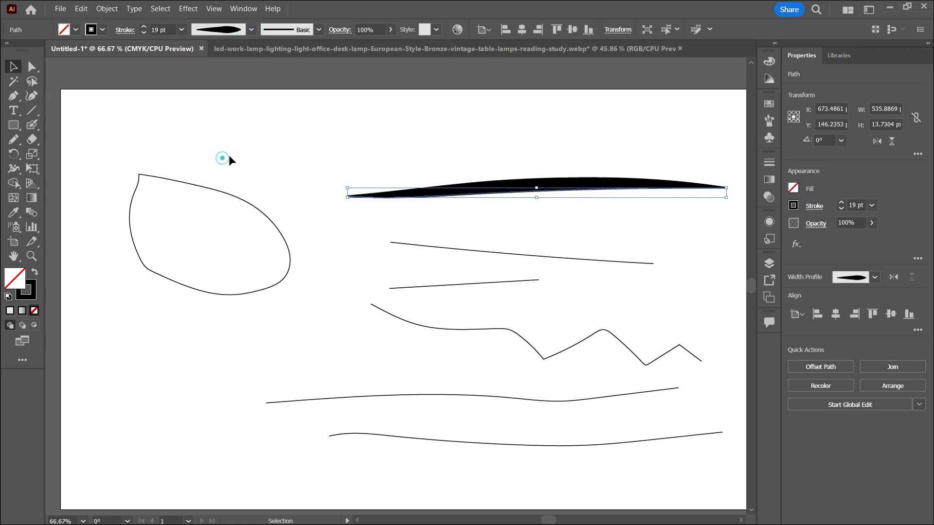
Step: Apply the elliptical width profile to the closed leaf-like shape and increase its stroke to 5 pt
left_click(220, 192)
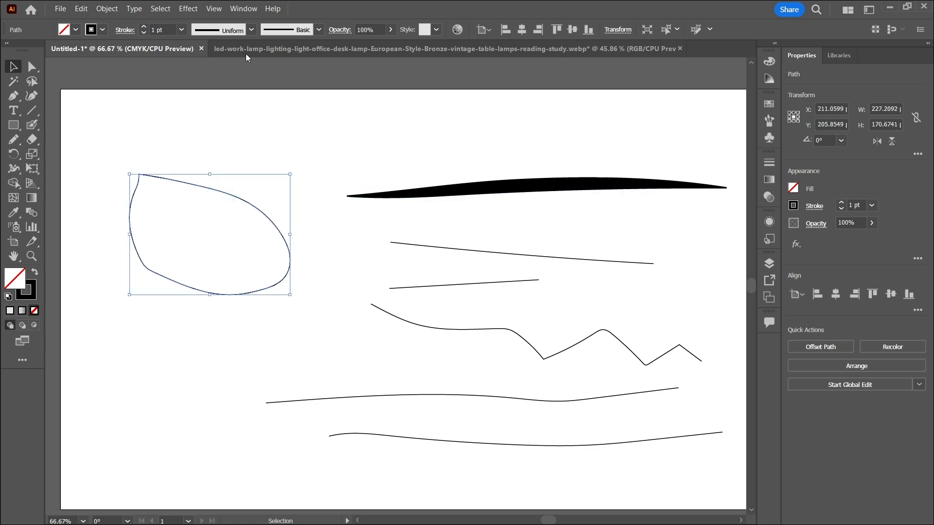
left_click(250, 29)
left_click(237, 77)
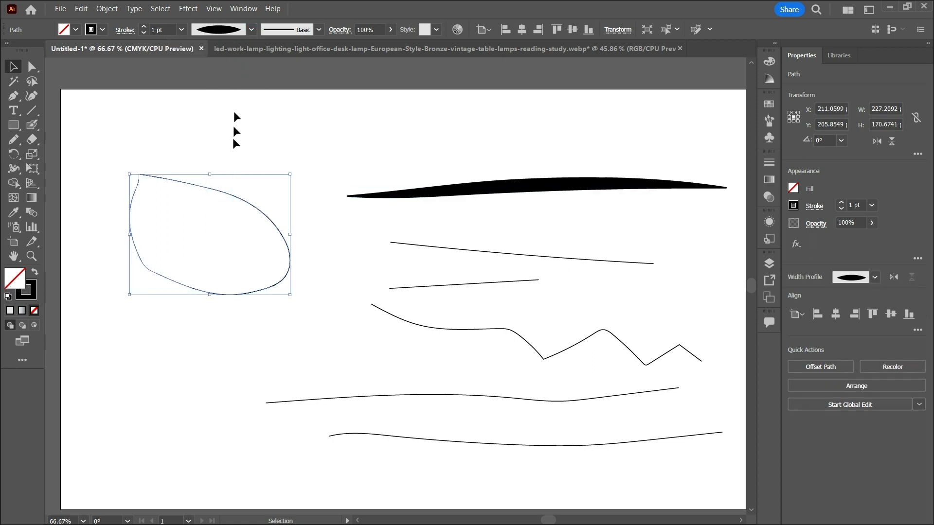
scroll(853, 200, "up", 14)
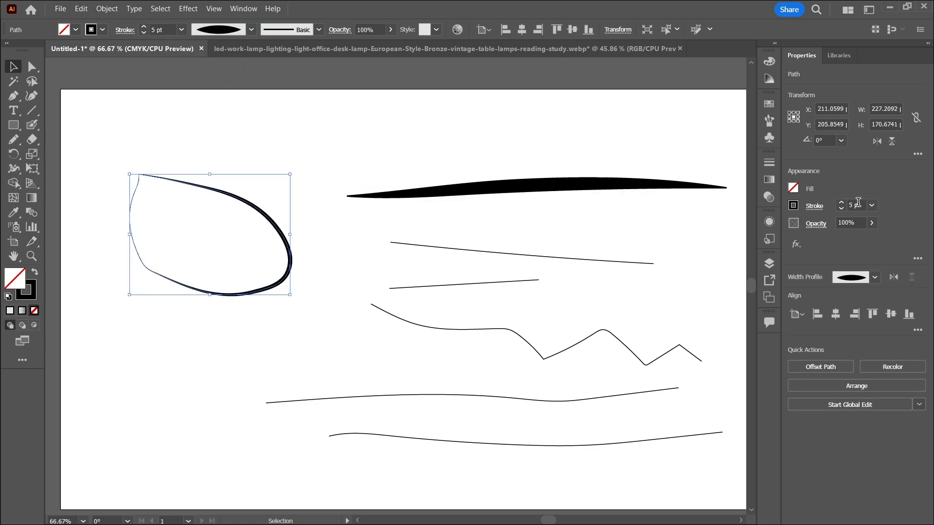
Step: Set the leaf-like shape's stroke to 19 pt and try the teardrop, one-sided bulge and Uniform width profiles on it
scroll(858, 201, "up", 4)
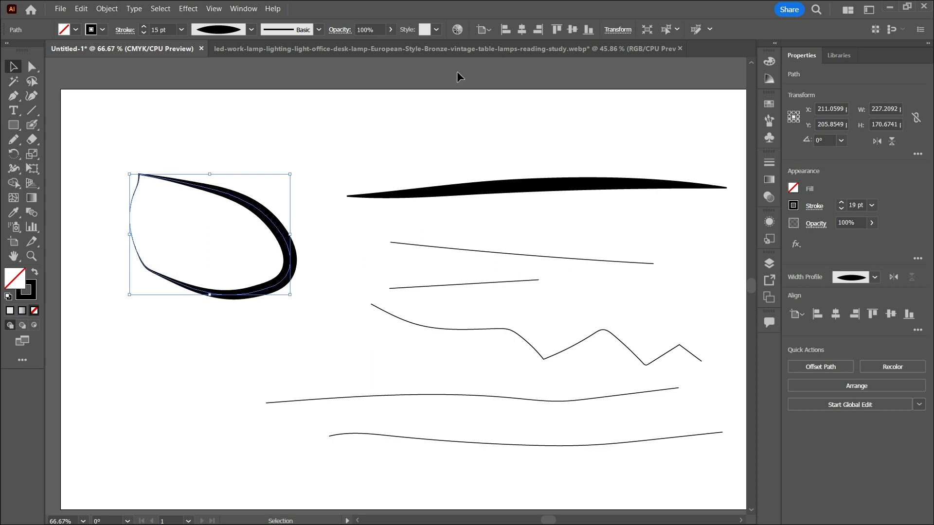
left_click(250, 30)
left_click(239, 149)
left_click(250, 31)
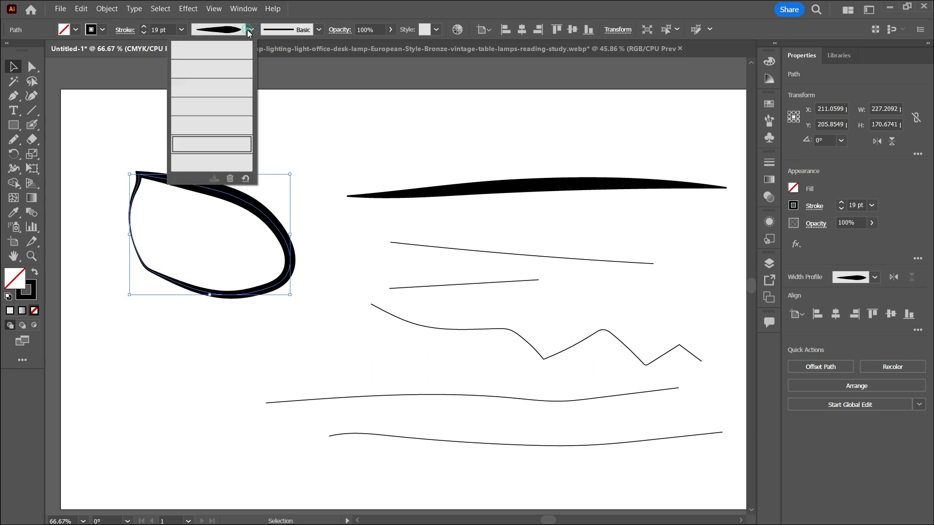
left_click(230, 165)
left_click(251, 30)
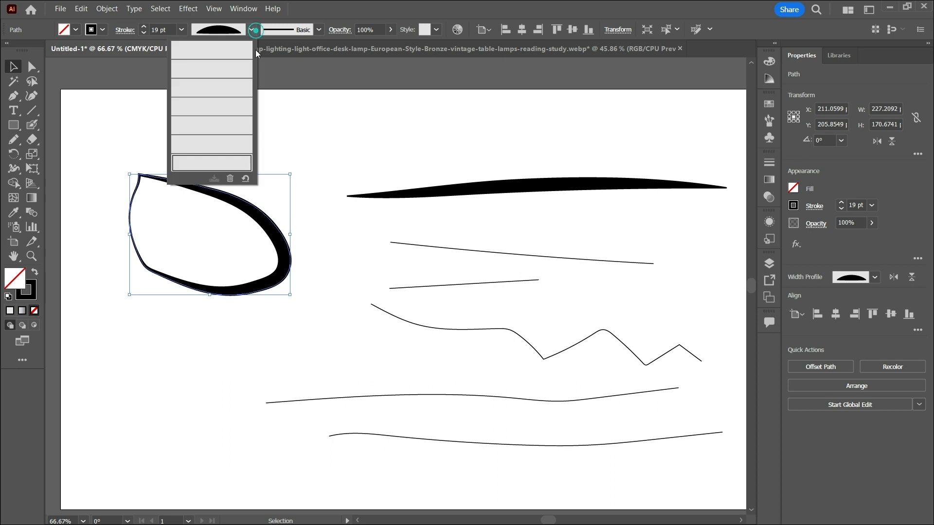
left_click(228, 51)
Step: Try the double-bulge width profile on the leaf-like shape, and settle on the one with an even middle and pointed ends
left_click(249, 30)
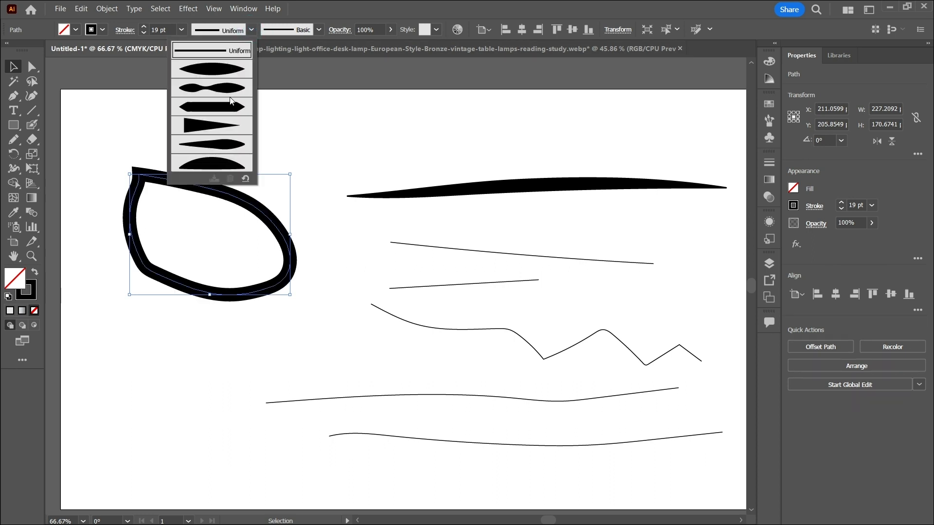
left_click(229, 98)
left_click(249, 30)
left_click(217, 110)
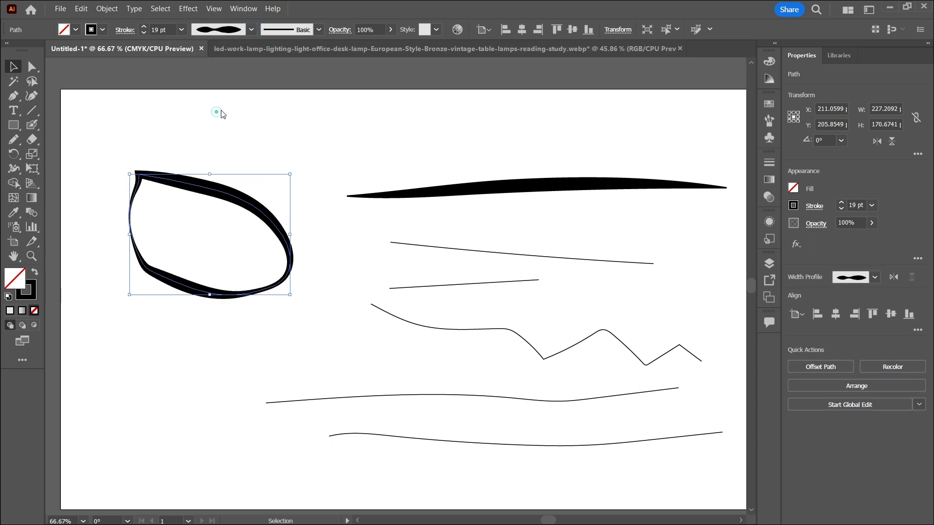
Step: Move the leaf-like shape about 38 px left and 60 px up
left_click(328, 170)
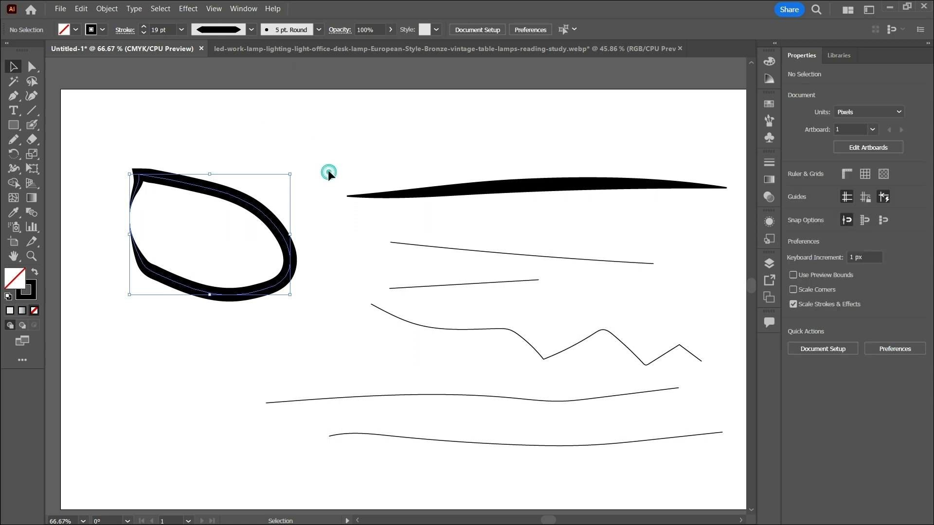
mouse_move(247, 197)
left_mouse_down()
mouse_move(223, 163)
mouse_move(306, 238)
left_mouse_up()
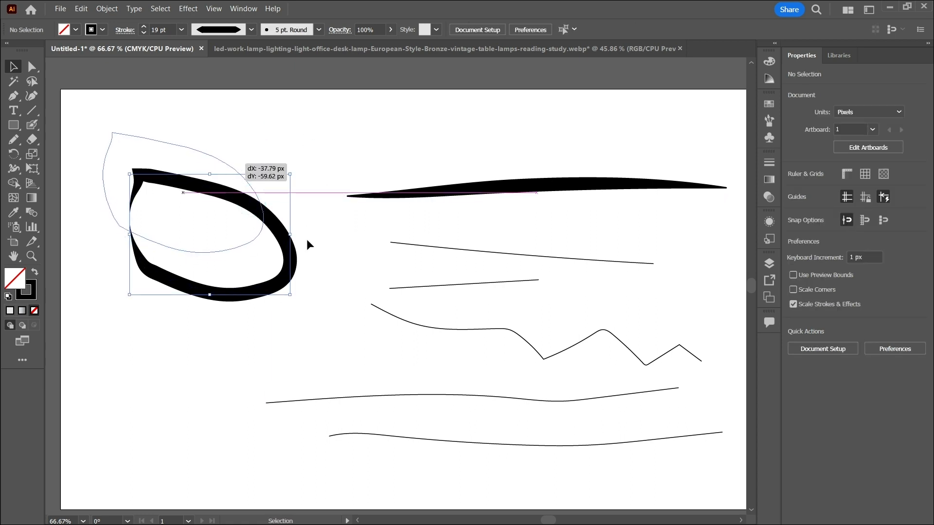
left_click_drag(371, 214, 371, 214)
Step: Try the 40 pt. Oval, Basic, 6.00 bristle and denim pattern brushes on the leaf-like shape, ending with 5 pt. Flat
left_click(319, 31)
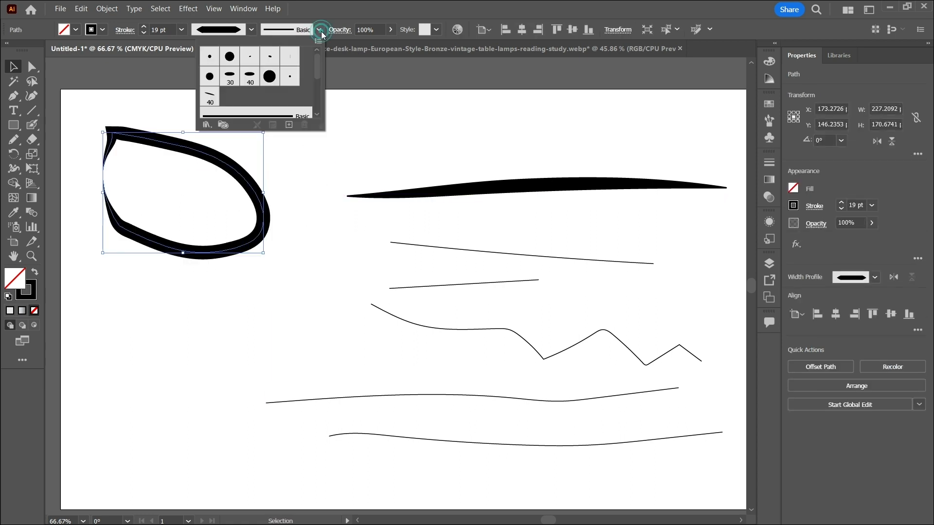
left_click(249, 76)
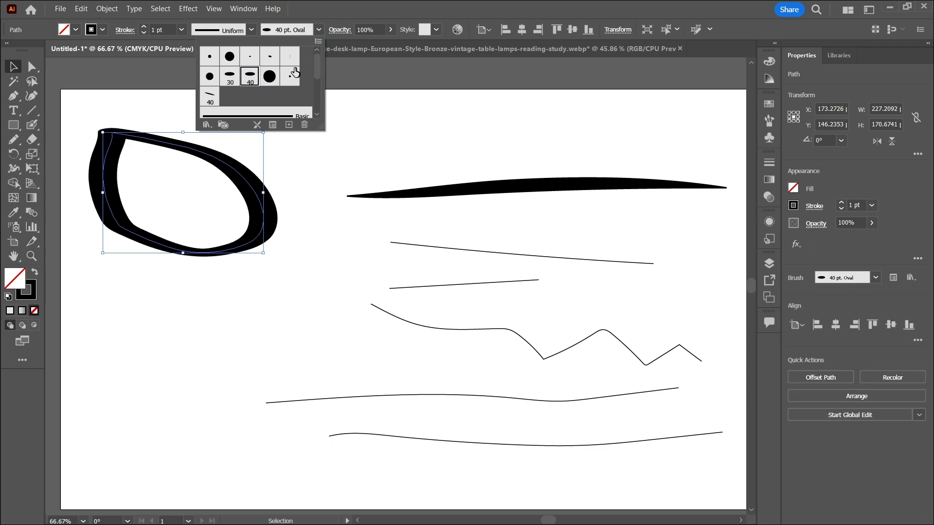
scroll(285, 68, "down", 1)
left_click(258, 80)
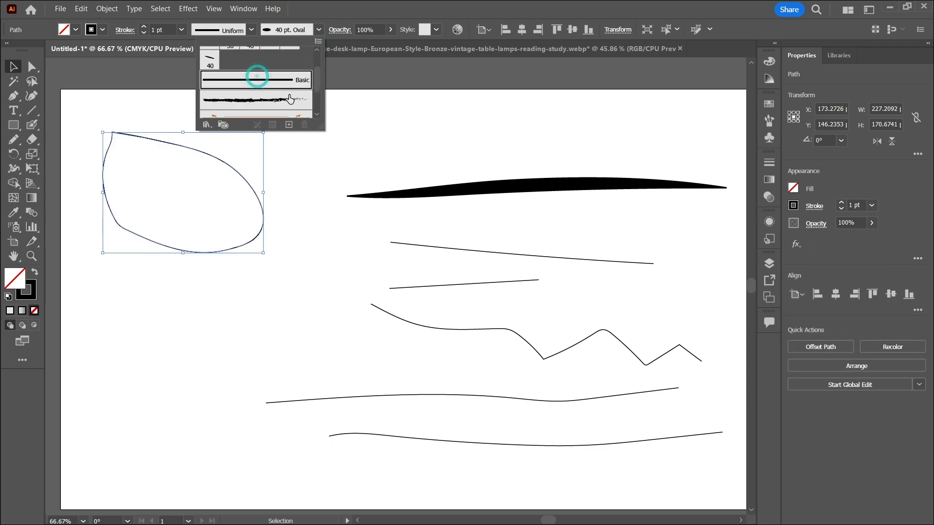
scroll(287, 94, "down", 2)
left_click(281, 86)
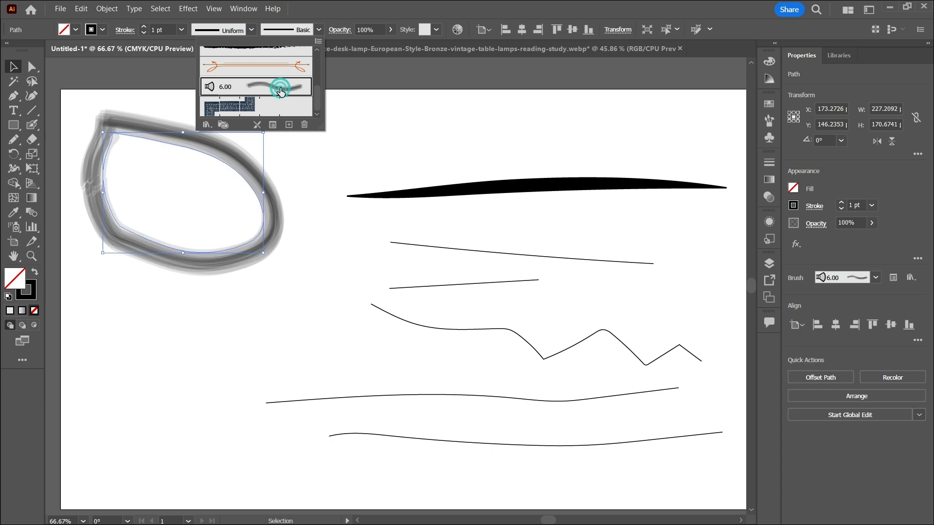
left_click(259, 108)
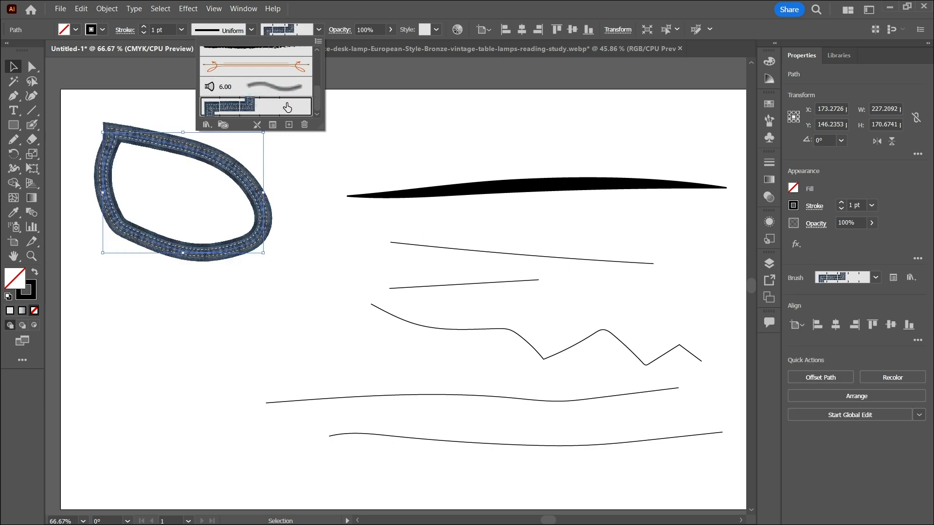
scroll(281, 98, "up", 3)
left_click(286, 61)
Step: Open the Arrows_Special brush library and try three of its arrow brushes on the leaf-like shape, ending with the broken-shaft arrow
scroll(253, 92, "down", 3)
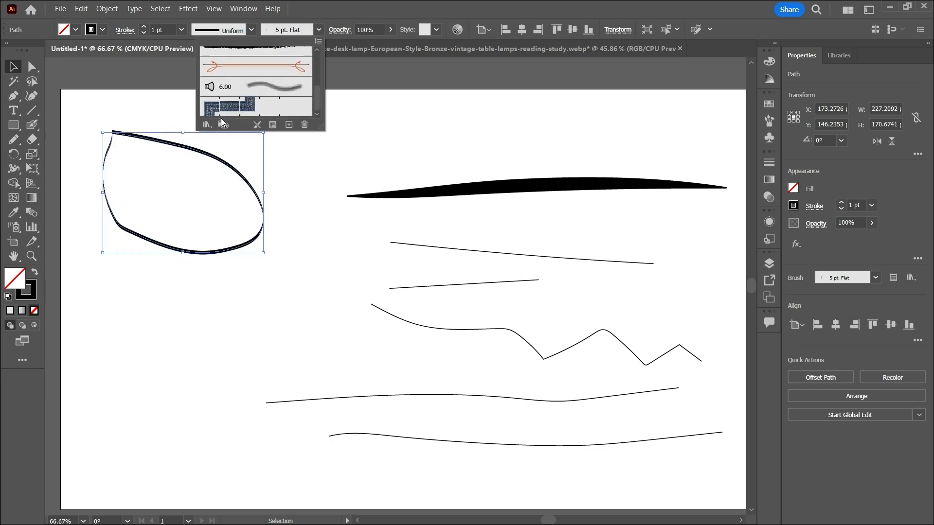
left_click(213, 124)
mouse_move(255, 153)
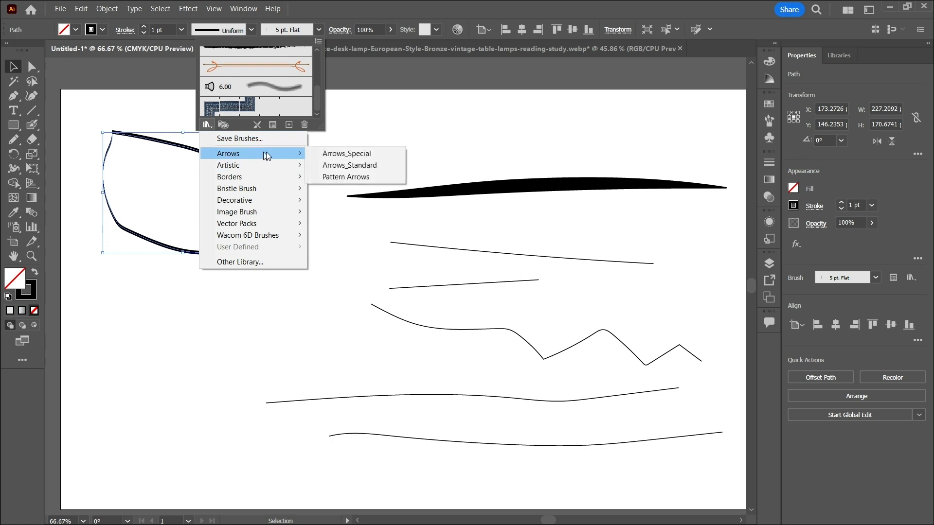
left_click(327, 155)
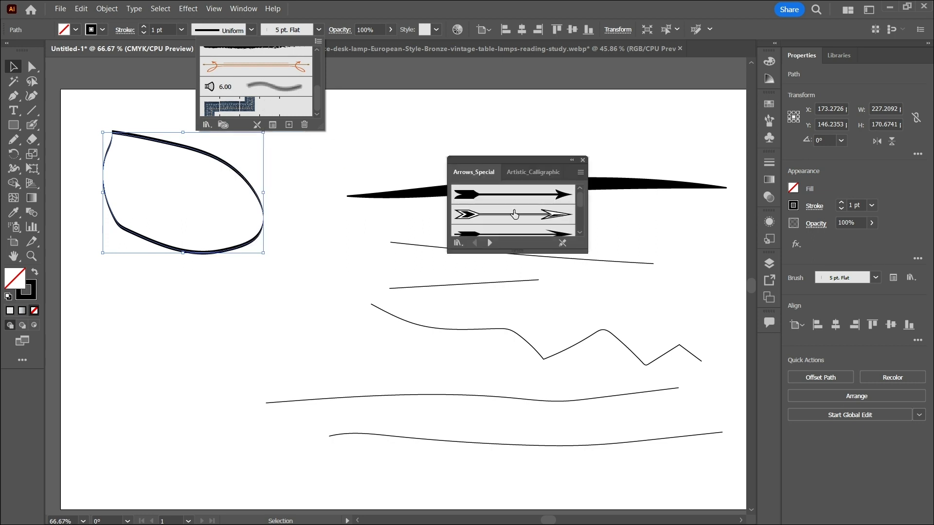
left_click(503, 193)
left_click(510, 203)
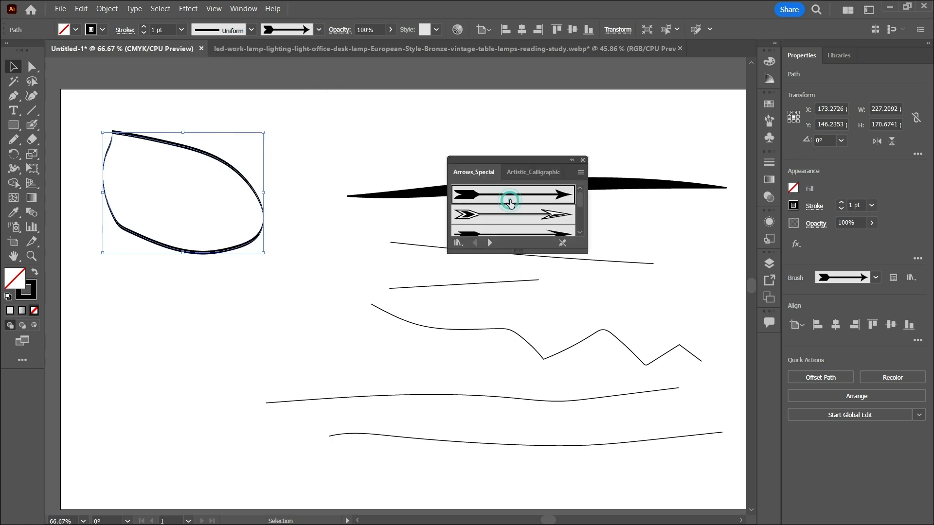
left_click(515, 217)
scroll(519, 215, "down", 3)
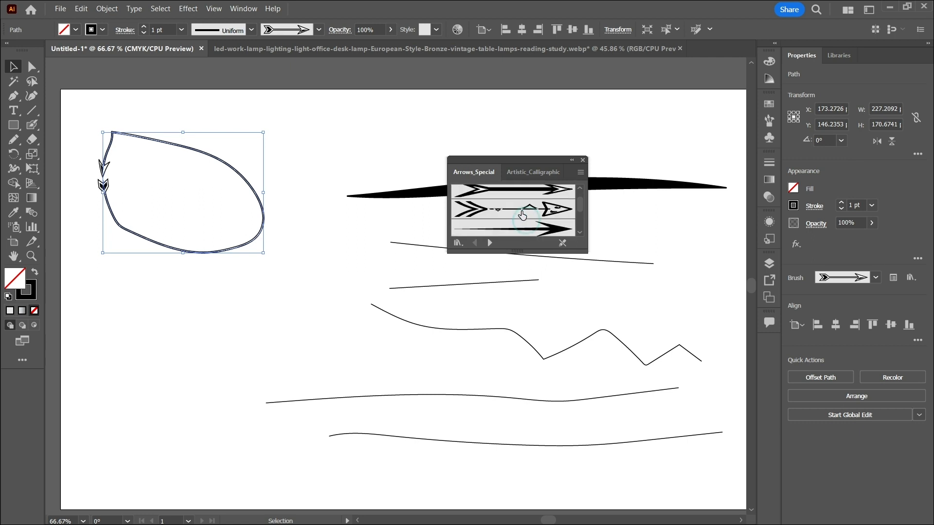
left_click(515, 209)
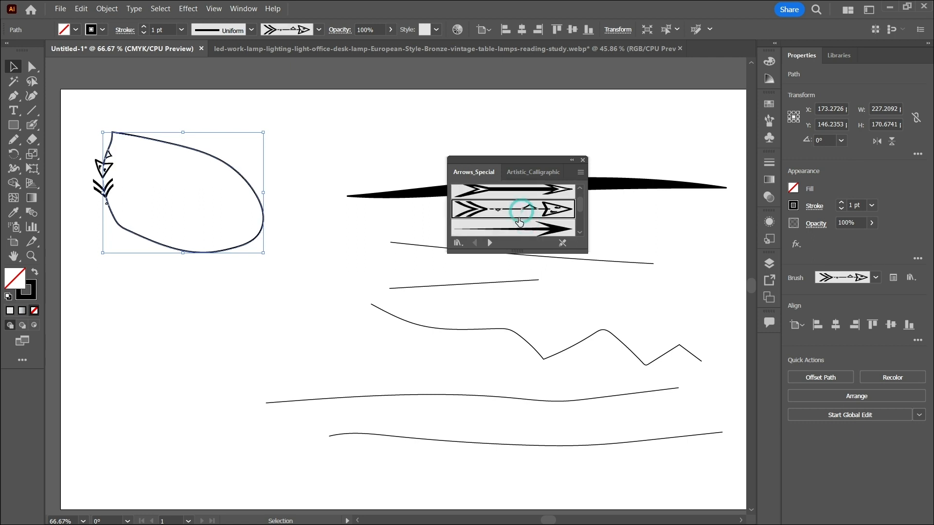
Step: Open the Artistic_ChalkCharcoalPencil brush library and give the leaf-like shape the rough tapered chalk brush listed fifth
left_click(318, 30)
left_click(208, 125)
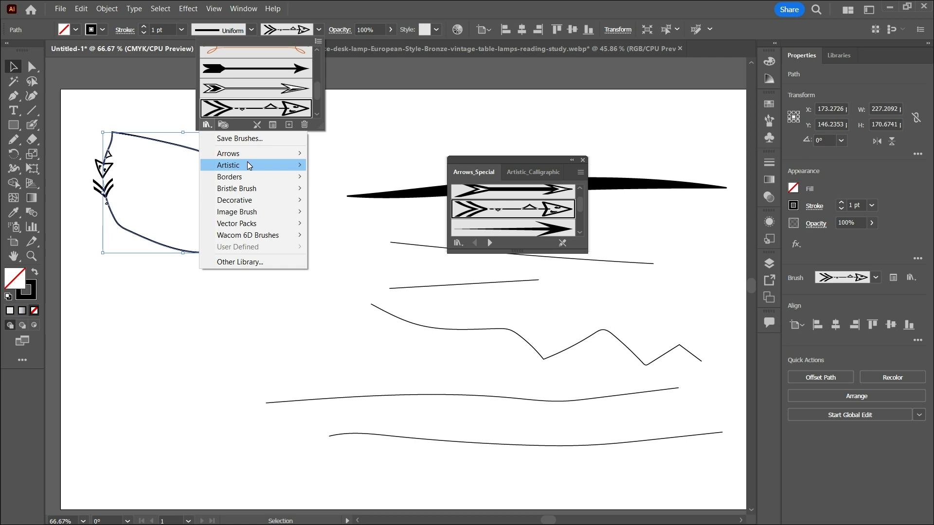
mouse_move(233, 164)
left_click(351, 179)
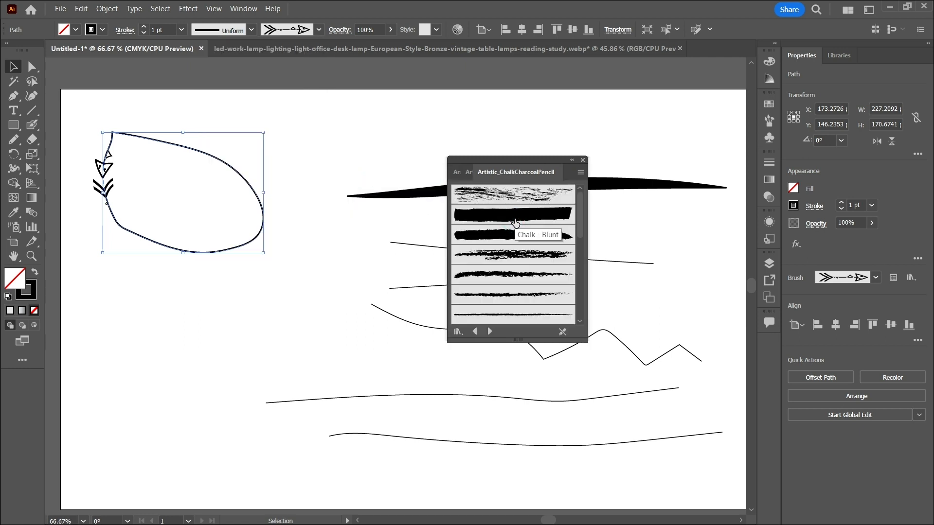
left_click(518, 235)
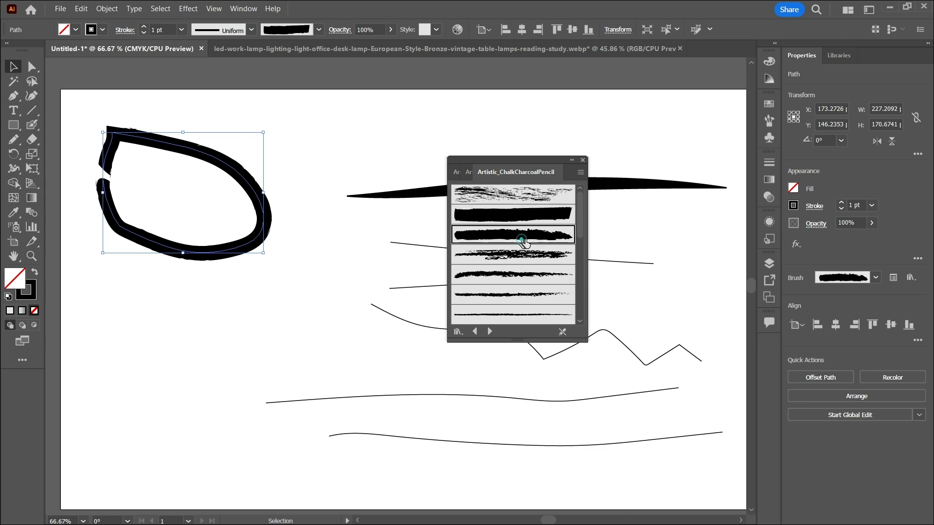
left_click(533, 272)
left_click(602, 133)
Step: Apply the Chalk - Blunt brush to the second line from the top and set its stroke to 2 pt
left_click_drag(499, 161, 373, 167)
left_click(523, 253)
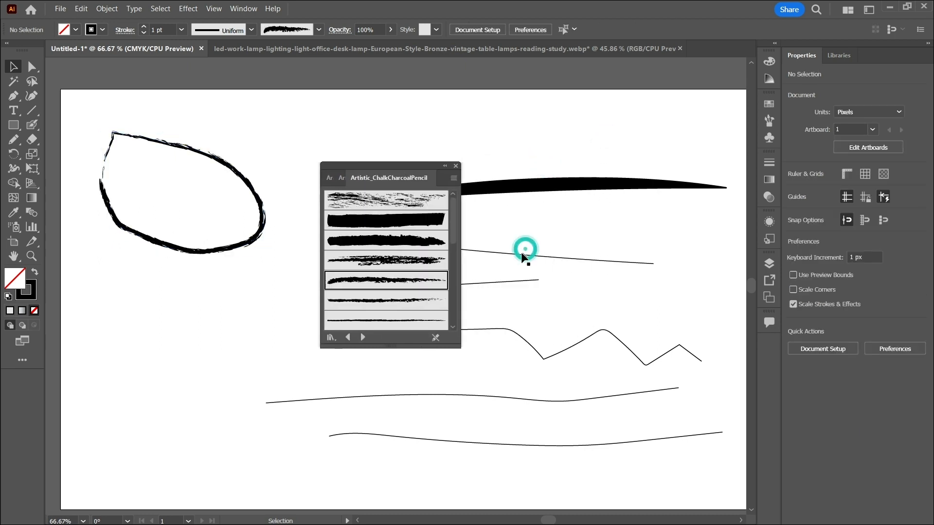
left_click(405, 220)
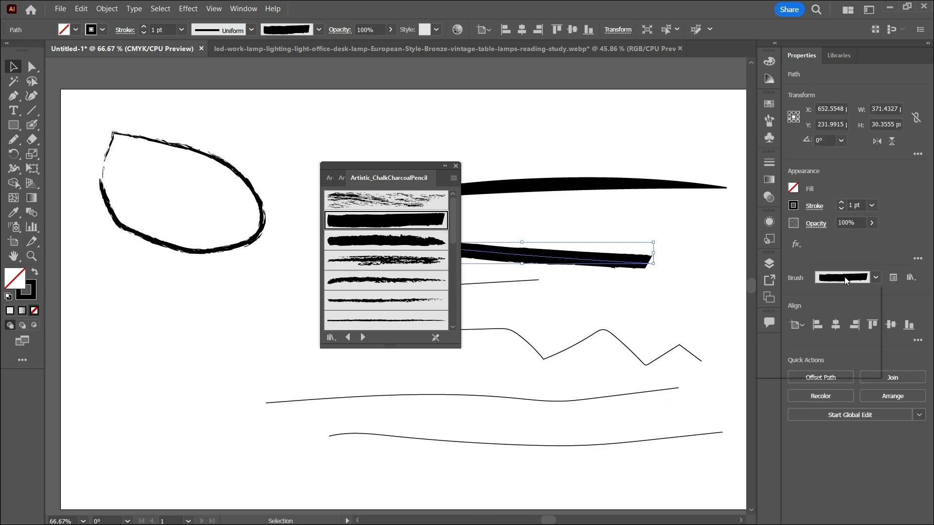
left_click(849, 220)
scroll(853, 207, "up", 8)
scroll(853, 206, "down", 3)
scroll(853, 206, "down", 4)
Step: Try several chalk and charcoal brushes on the second line, including Charcoal - Rough, and settle on the thin broken one near the library's end
left_click(391, 240)
scroll(401, 250, "down", 2)
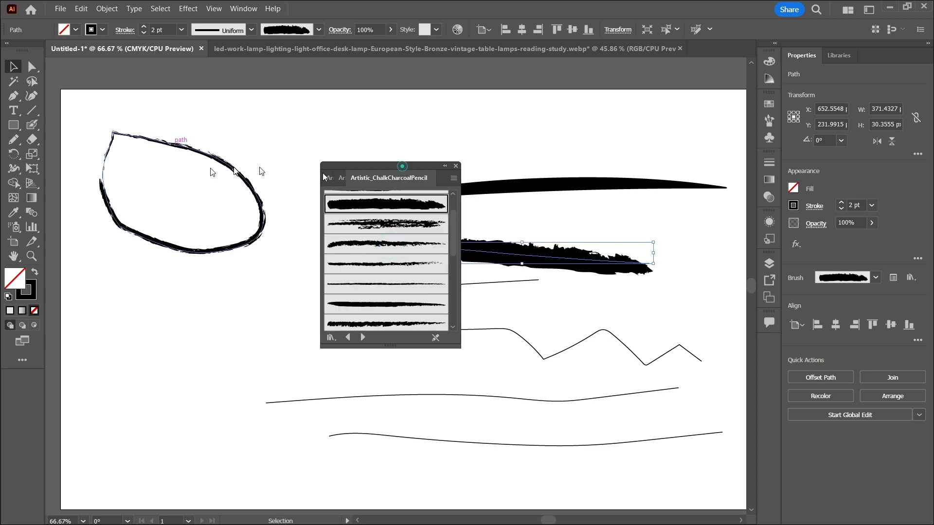
left_click_drag(400, 177, 207, 181)
left_click(208, 292)
scroll(210, 297, "down", 2)
left_click(220, 310)
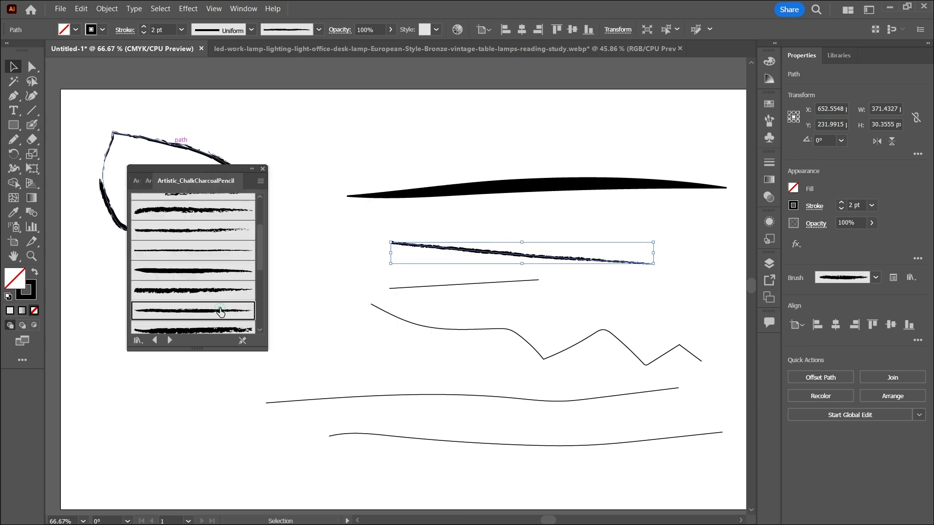
scroll(221, 311, "down", 2)
left_click(223, 295)
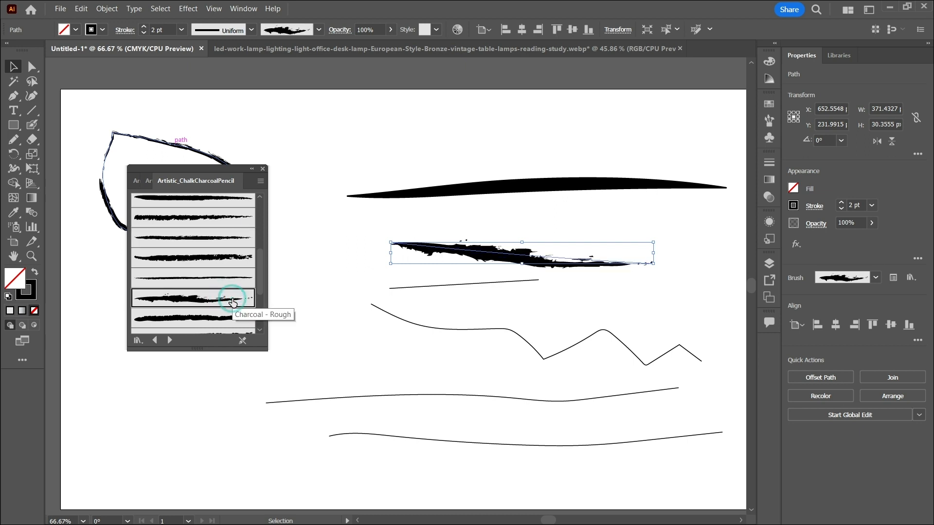
scroll(231, 304, "down", 2)
left_click(237, 311)
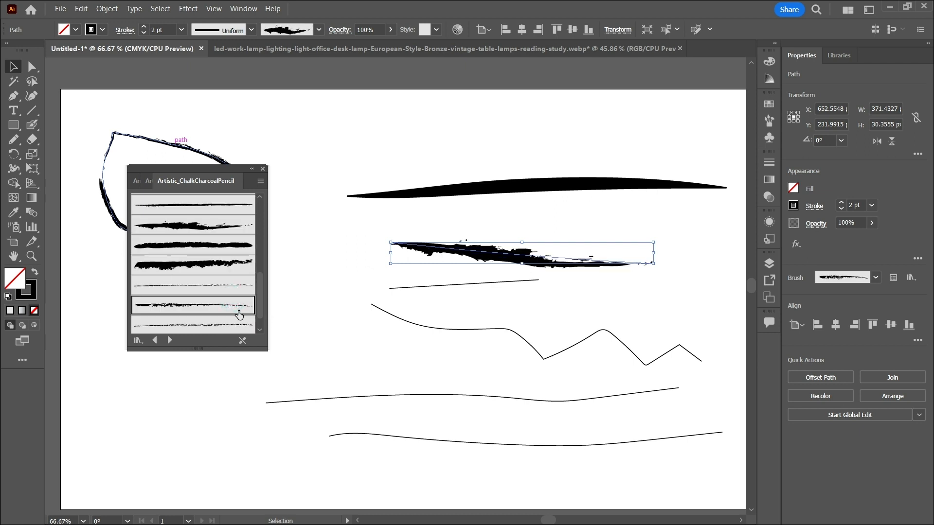
Step: Try other brushes on the line with the zigzag end, settle on the library's last, thinnest one, and set the stroke to 21 pt
left_click(482, 329)
scroll(863, 204, "up", 4)
scroll(862, 205, "down", 1)
left_click(180, 248)
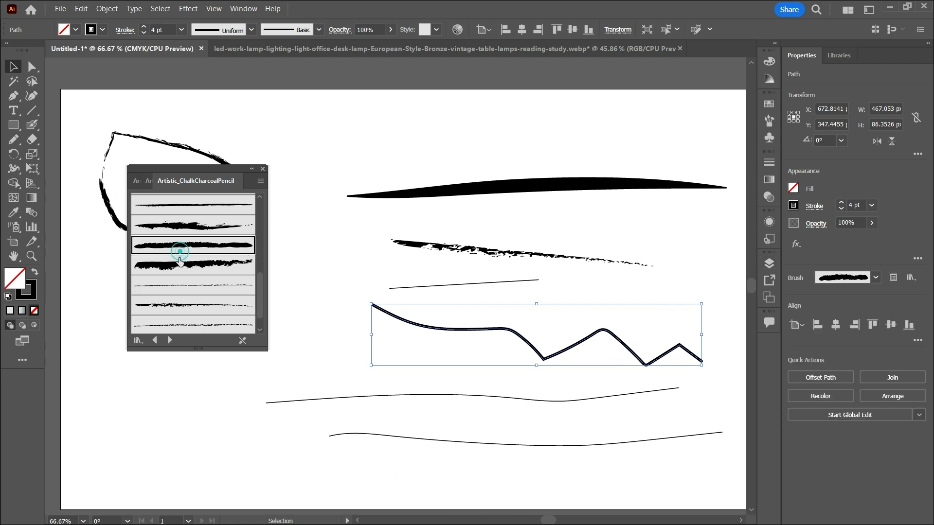
scroll(226, 299, "down", 1)
left_click(225, 298)
left_click(226, 321)
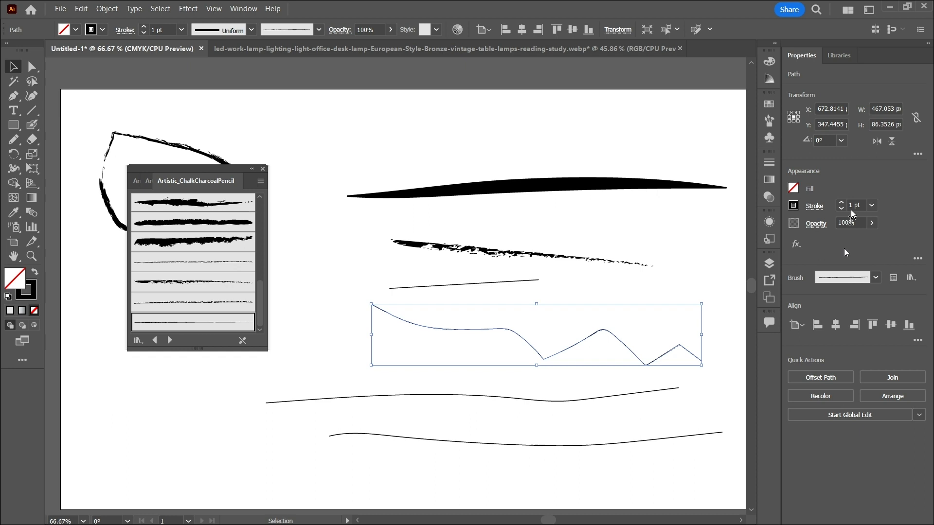
scroll(855, 205, "up", 20)
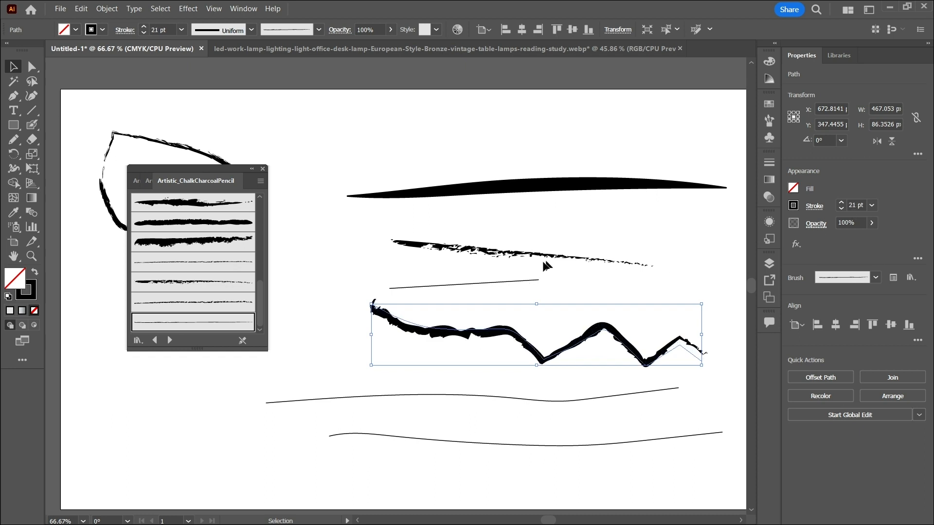
Step: Apply the Chalk - Scribble brush to the short line above the zigzag-ended one
left_click(497, 285)
left_click(494, 282)
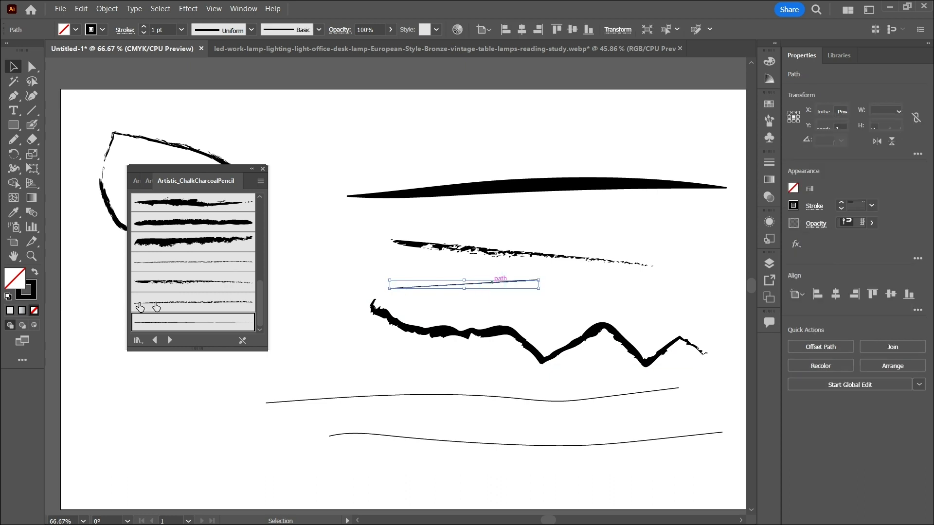
scroll(179, 287, "up", 1)
scroll(183, 287, "up", 3)
left_click(213, 210)
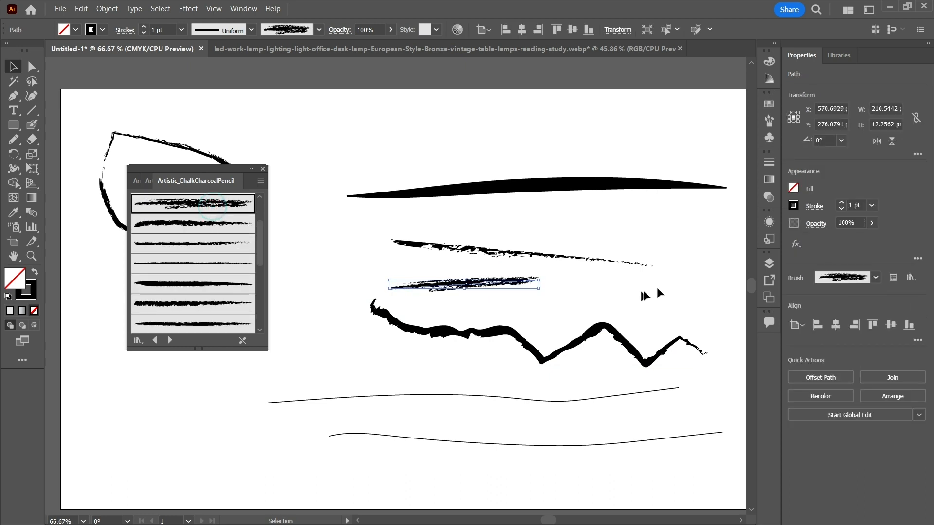
left_click(688, 289)
Step: Apply the rough tapered chalk brush to the long wavy line below the zigzag-ended one, and move the brush library off the leaf-like shape
left_click(504, 398)
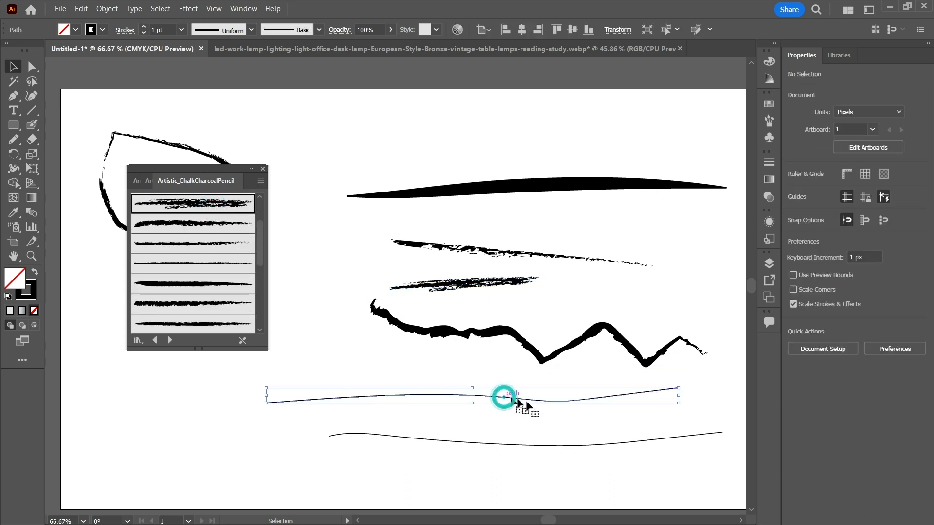
left_click(230, 224)
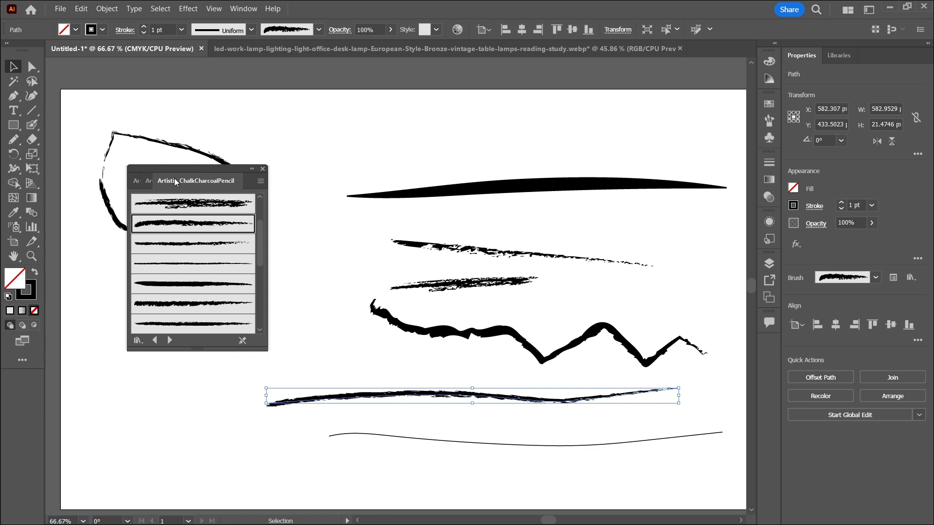
mouse_move(200, 176)
left_mouse_down()
mouse_move(472, 95)
mouse_move(640, 152)
left_mouse_up()
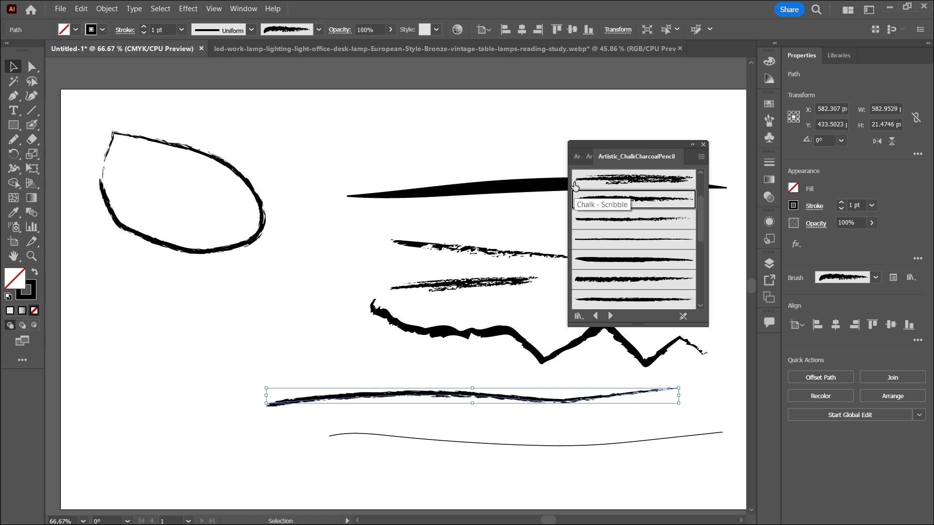
Step: Move the brush library aside, and pencil a closed slanted leaf shape and a teardrop about 89 by 149 px below the large leaf-like shape
left_click(612, 138)
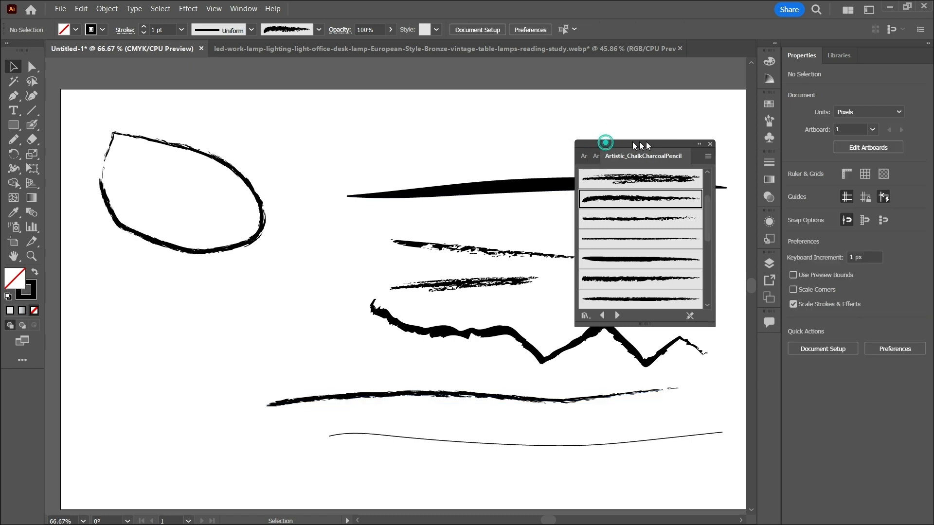
left_click_drag(614, 144, 708, 147)
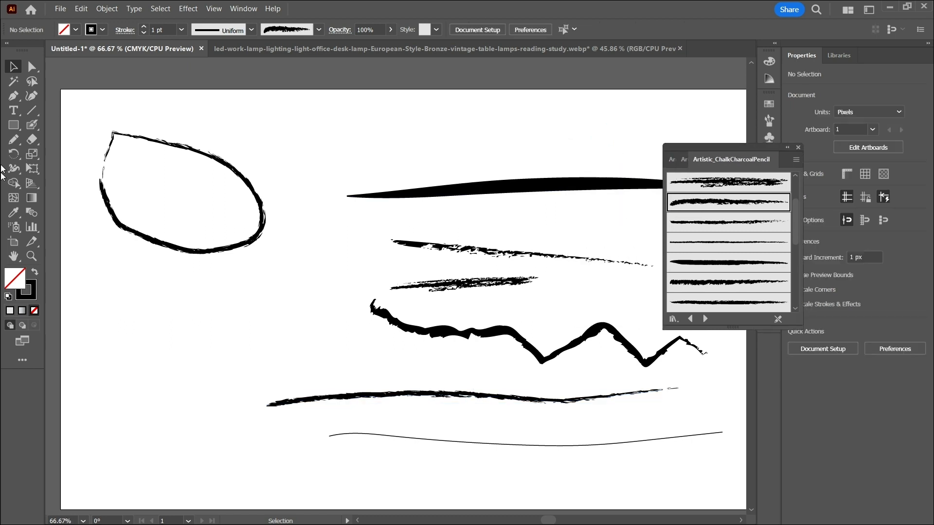
left_click(13, 139)
mouse_move(204, 320)
left_mouse_down()
mouse_move(123, 349)
mouse_move(117, 364)
mouse_move(133, 369)
mouse_move(186, 333)
left_mouse_up()
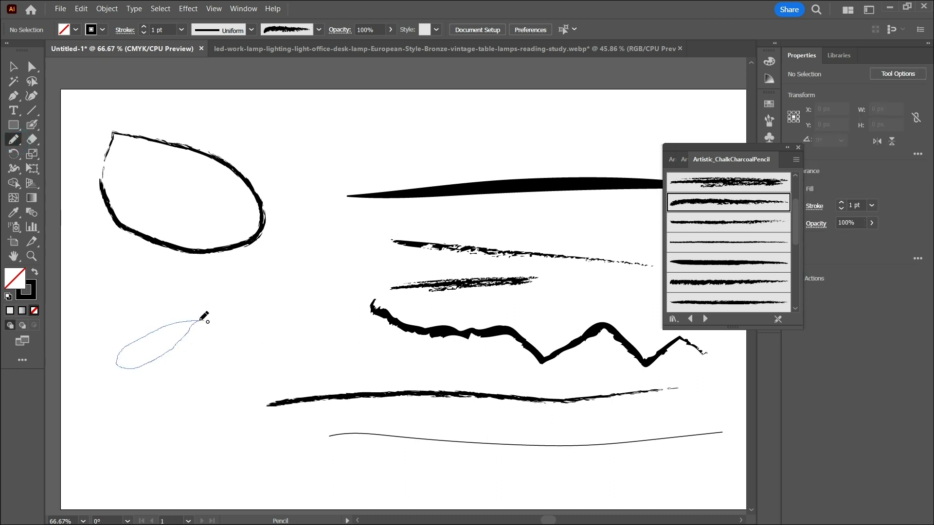
left_click_drag(205, 316, 204, 318)
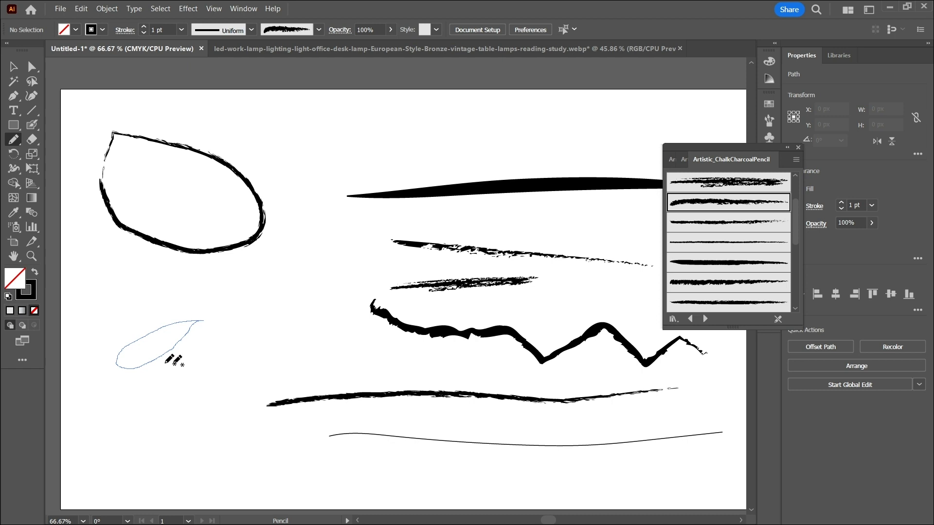
mouse_move(233, 321)
left_mouse_down()
mouse_move(197, 416)
mouse_move(222, 421)
mouse_move(245, 410)
mouse_move(249, 362)
mouse_move(231, 316)
left_mouse_up()
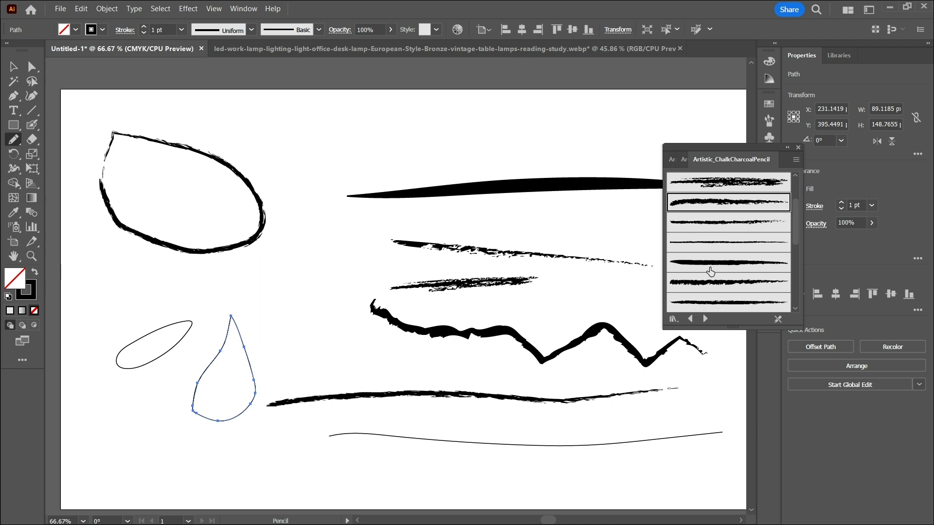
Step: Close the brush library and fill the teardrop with a blue of about C 62, M 0, Y 0, K 0
left_click(798, 148)
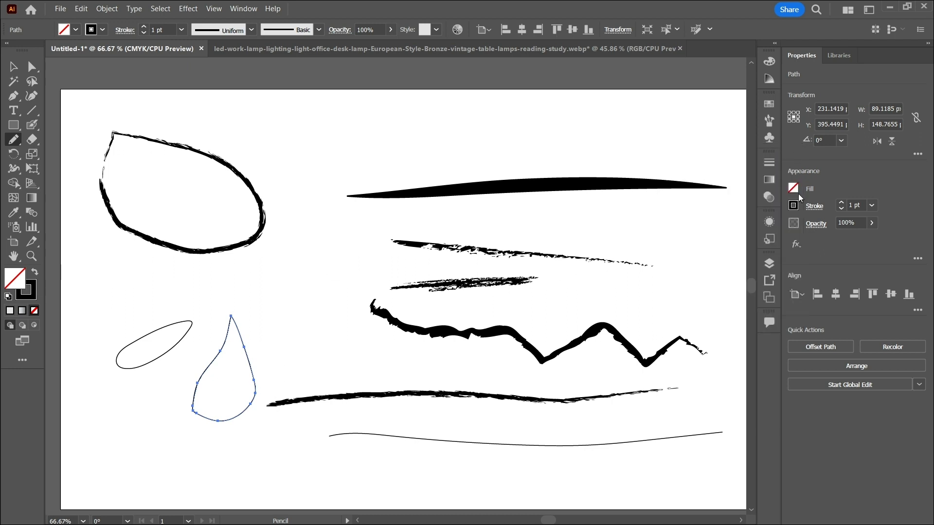
left_click(793, 188)
left_click(724, 310)
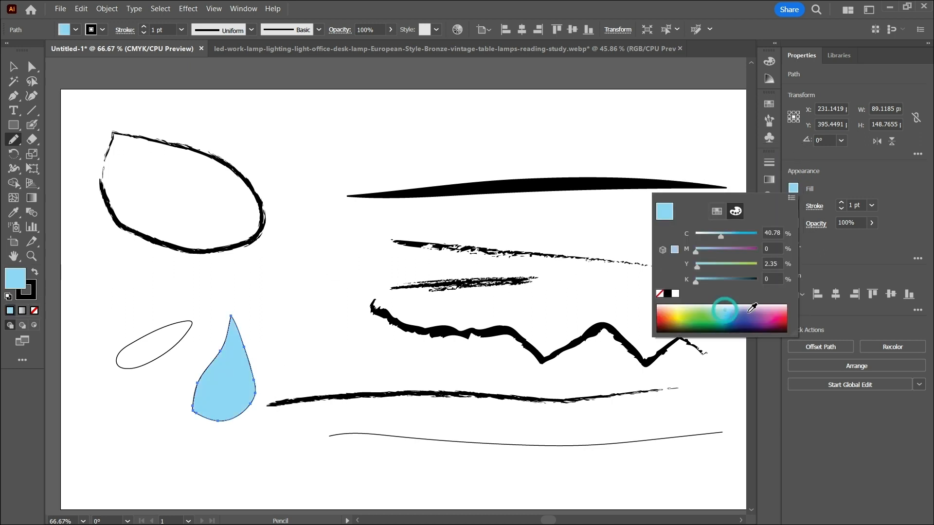
left_click(738, 329)
left_click(722, 313)
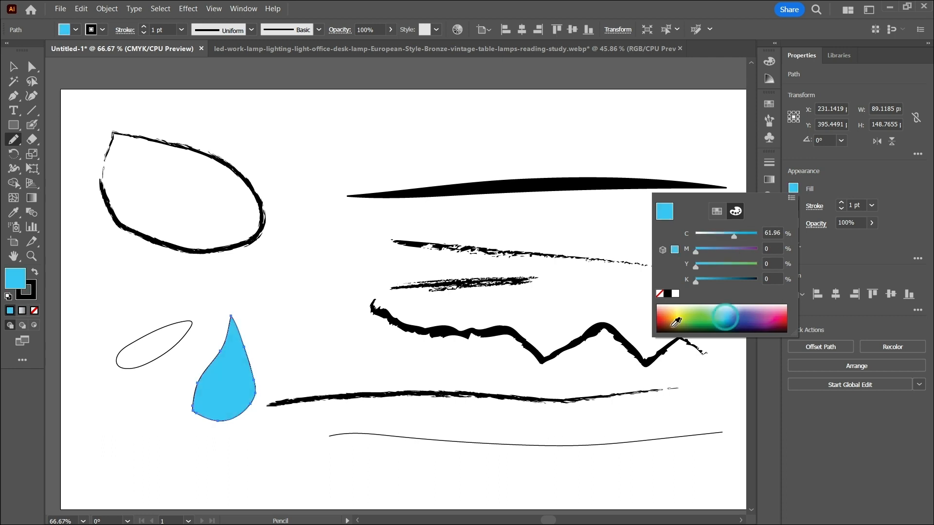
left_click(606, 148)
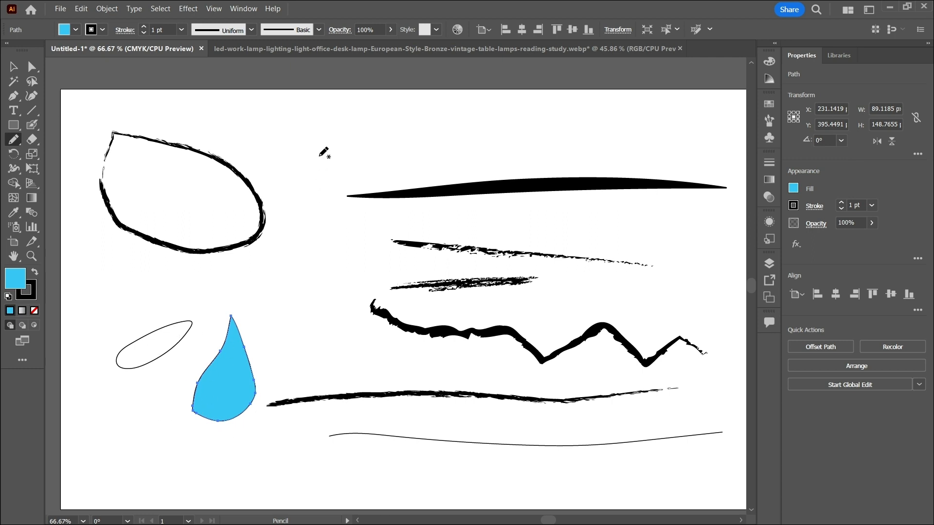
Step: Pencil a rough rectangle about 174 by 61 px above the thick tapered line and fill it orange-yellow (M 25.1, Y 94.9)
mouse_move(305, 122)
left_mouse_down()
mouse_move(299, 156)
mouse_move(404, 159)
mouse_move(402, 118)
mouse_move(281, 121)
left_mouse_up()
left_click(794, 187)
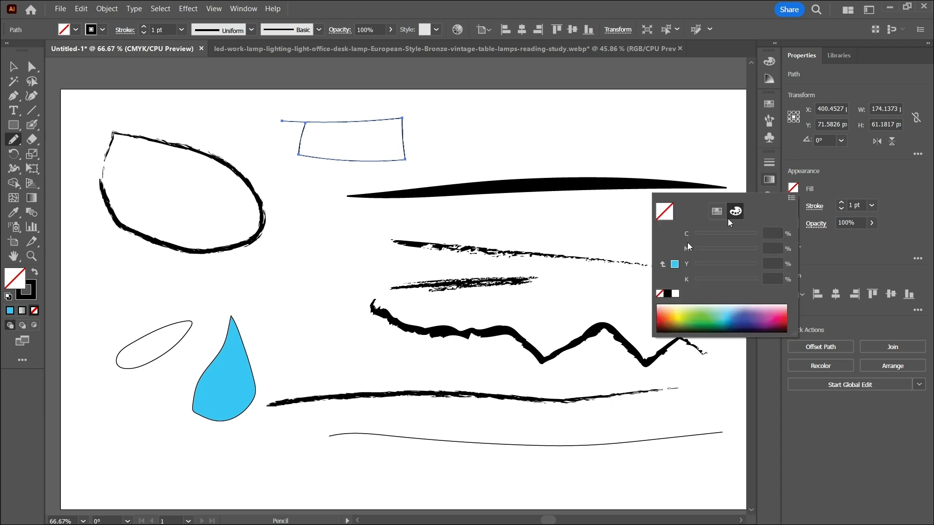
left_click(672, 307)
left_click(671, 317)
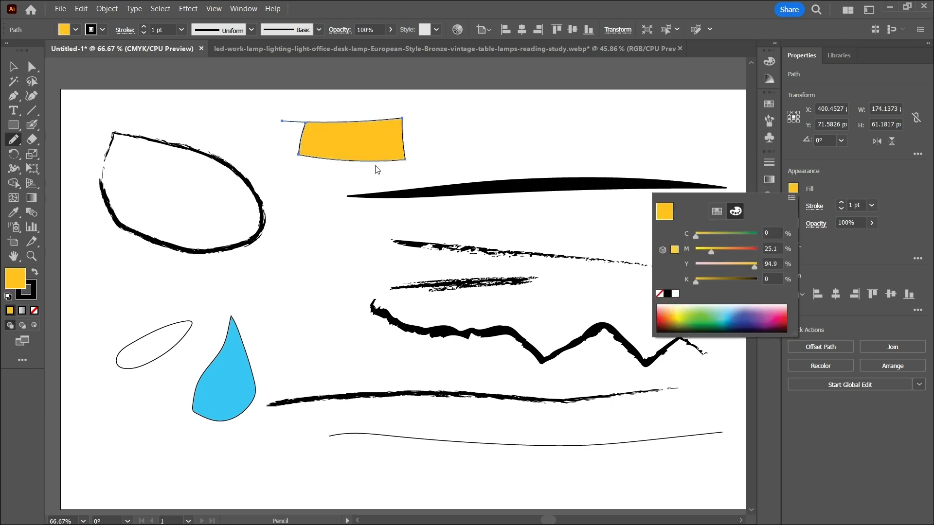
left_click(668, 185)
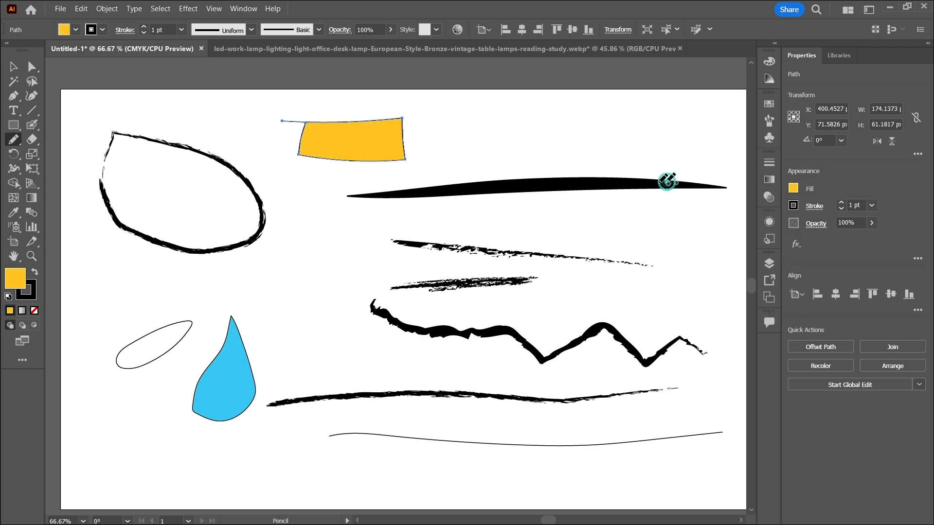
Step: Select the thick tapered line and give it a pale blue fill of C 25.1, M 0, Y 1.57, K 0
left_click(19, 68)
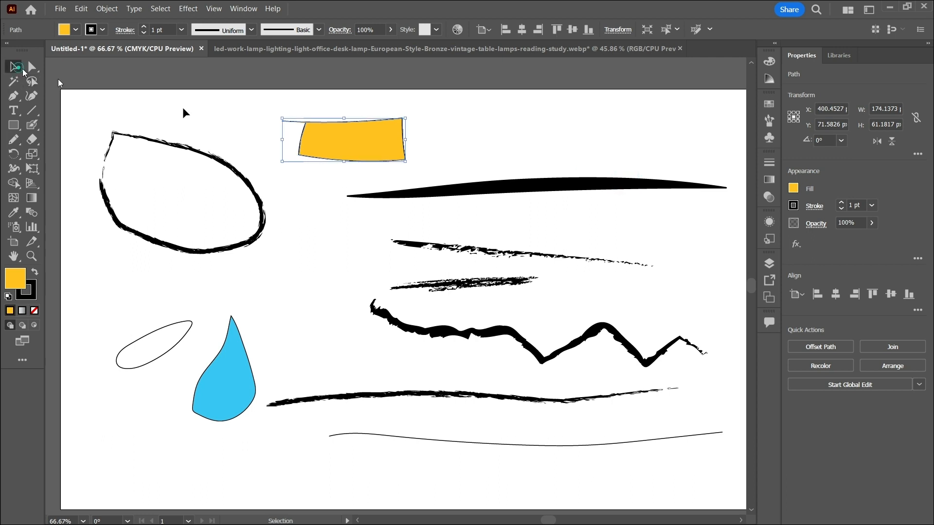
left_click(563, 189)
left_click(793, 187)
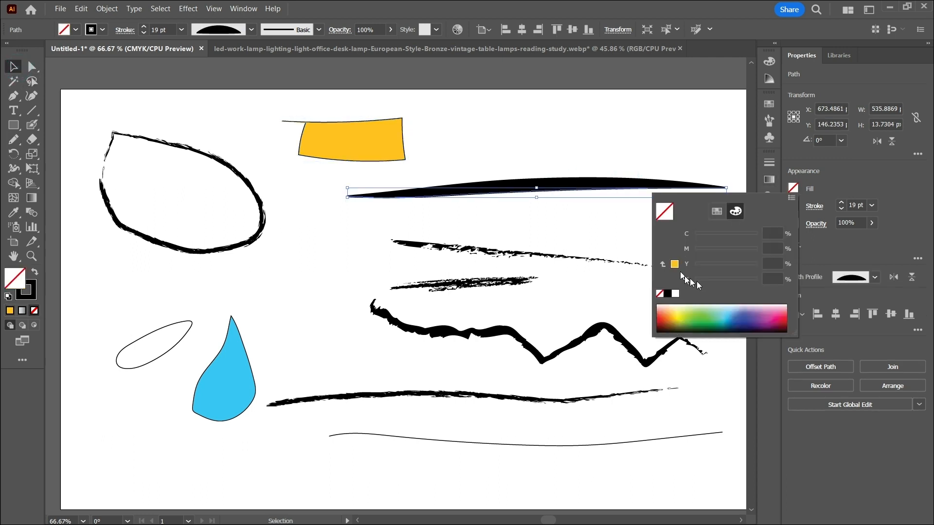
left_click(725, 307)
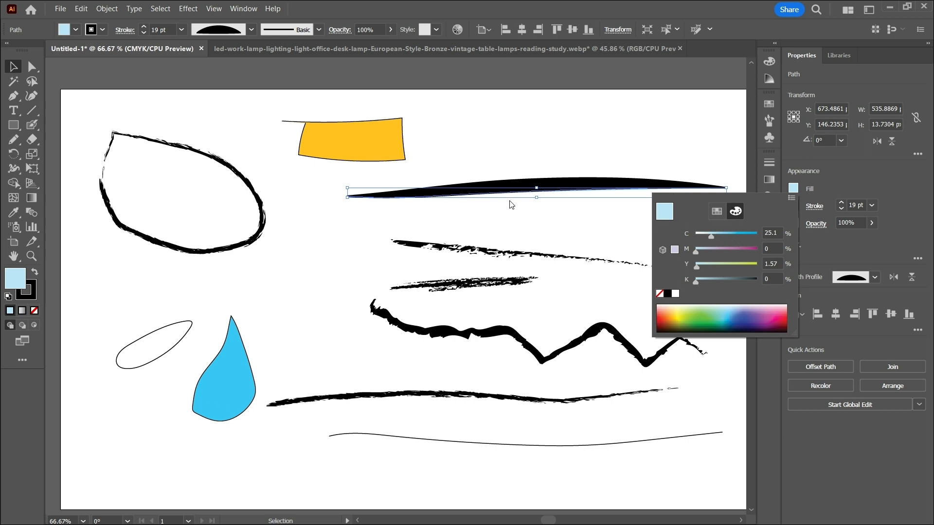
left_click(694, 200)
left_click(836, 174)
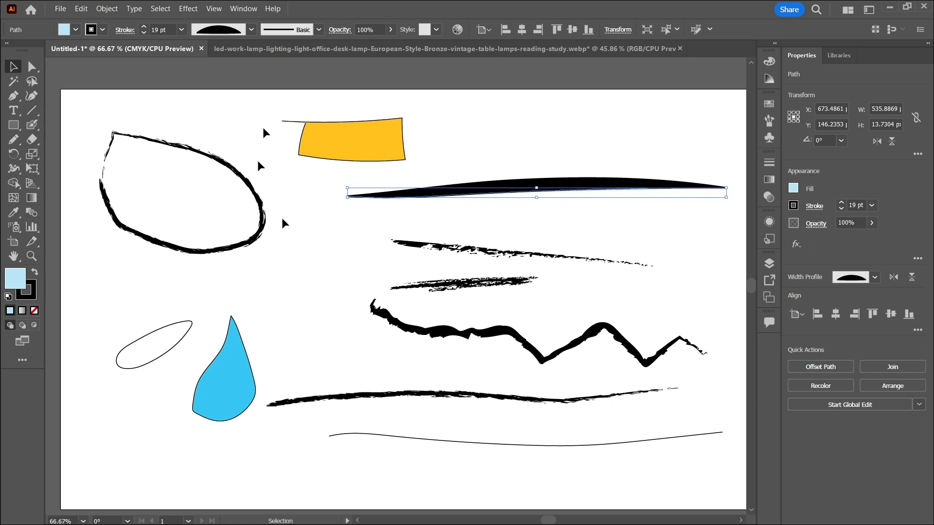
Step: Set the Pencil tool's fidelity to the fully Accurate end and its distance for editing selected paths to 11 pixels
left_click(14, 148)
double_click(14, 148)
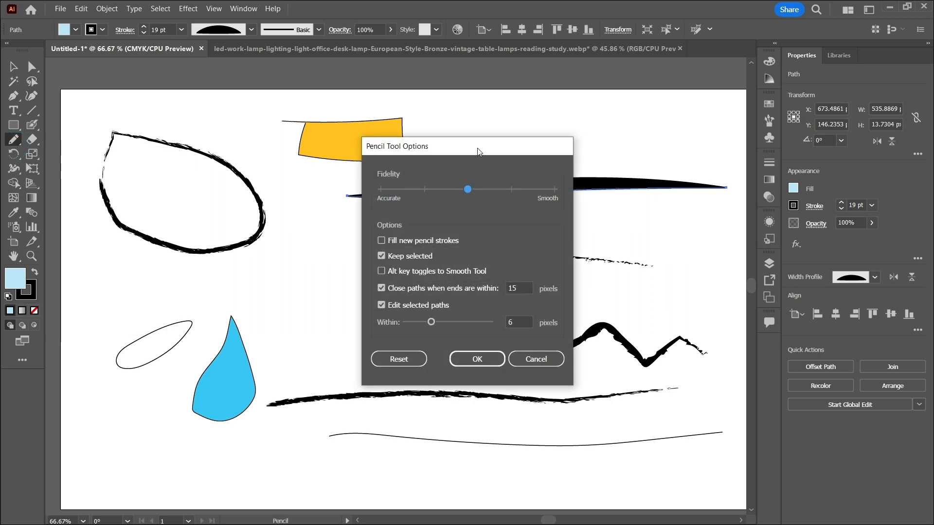
left_click_drag(476, 148, 564, 138)
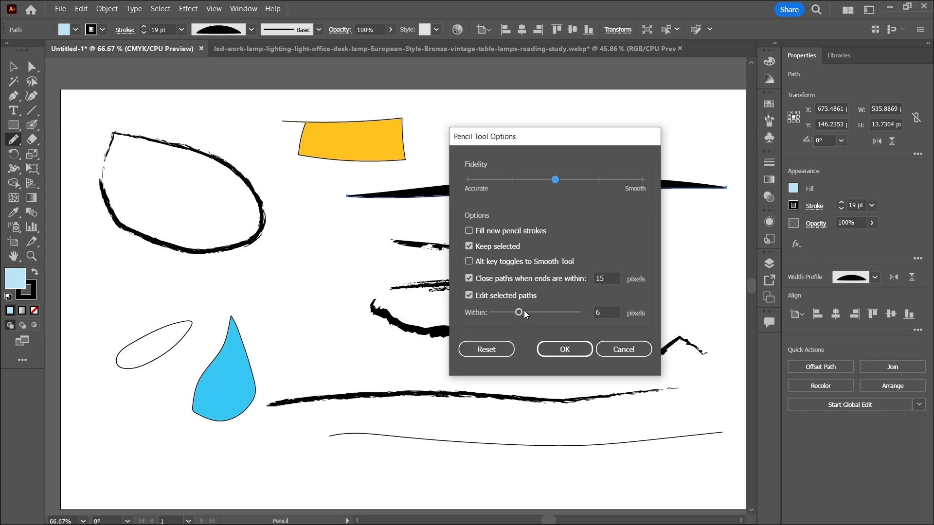
left_click_drag(519, 313, 540, 313)
left_click_drag(558, 181, 468, 179)
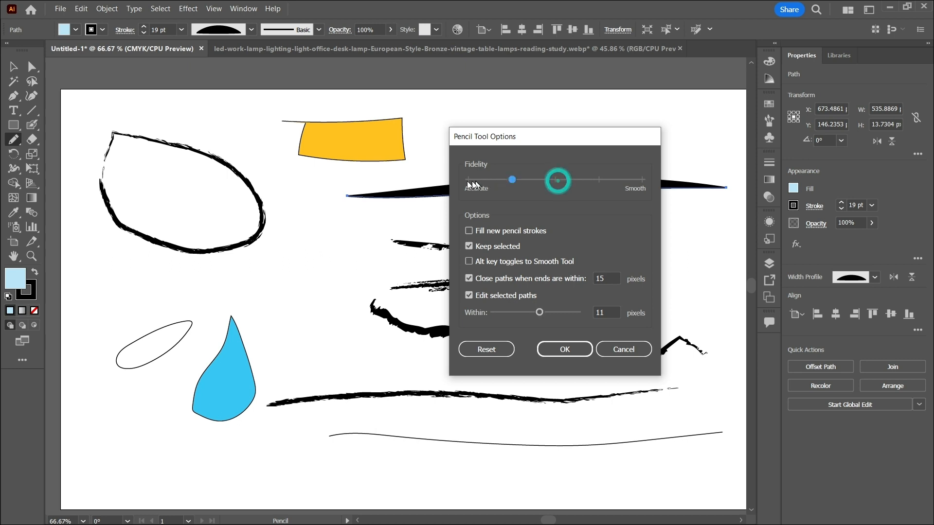
mouse_move(544, 137)
left_mouse_down()
mouse_move(729, 135)
mouse_move(780, 178)
left_mouse_up()
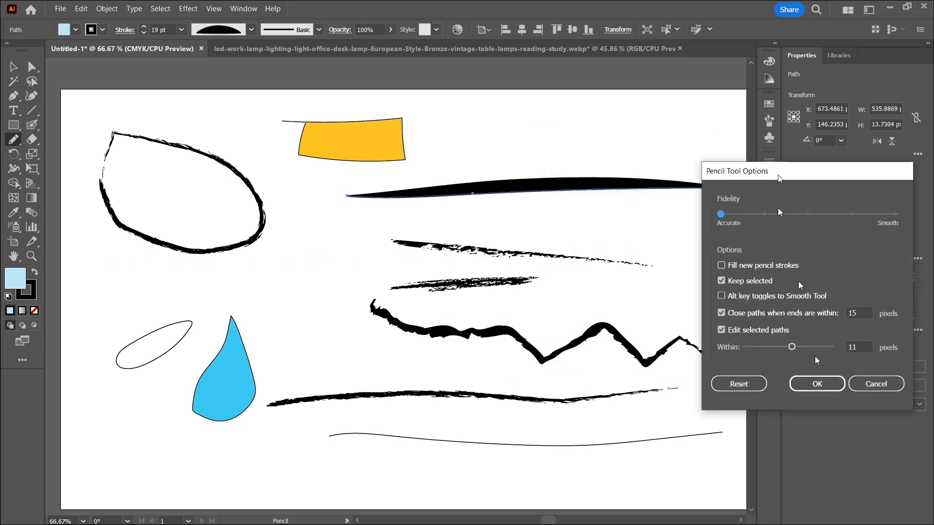
left_click(826, 390)
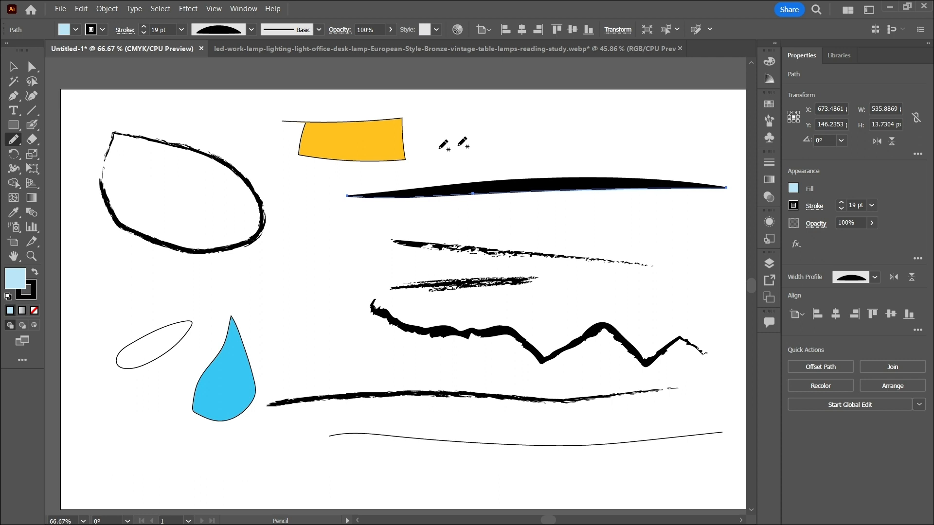
Step: Pencil a nearly straight line with a zigzag end, about 370 by 65 px, above the thick tapered line
scroll(860, 206, "up", 1)
mouse_move(463, 127)
left_mouse_down()
mouse_move(663, 133)
mouse_move(724, 151)
left_mouse_up()
scroll(698, 132, "up", 2)
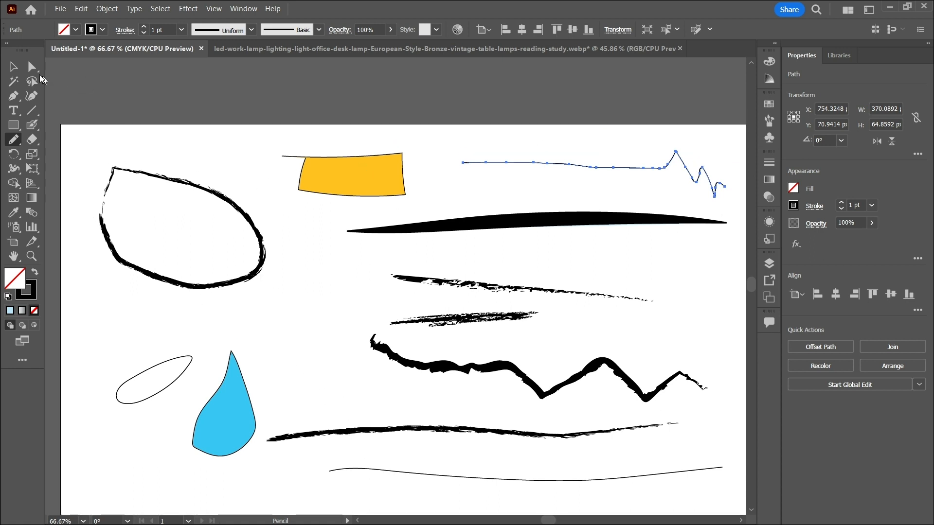
Step: Select and delete all the drawn shapes and strokes except the thin plain line at the bottom of the artboard
key("v")
mouse_move(99, 130)
left_mouse_down()
mouse_move(814, 435)
mouse_move(727, 468)
mouse_move(741, 477)
left_mouse_up()
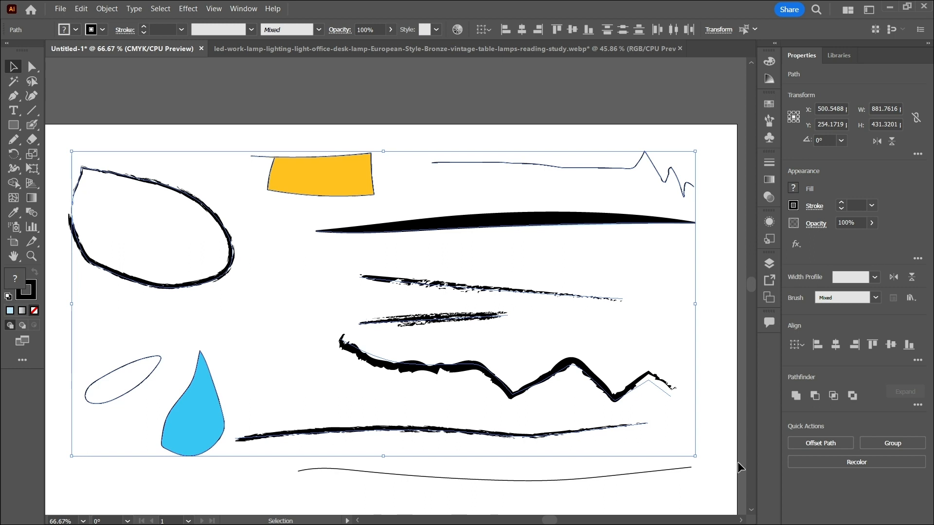
key("Delete")
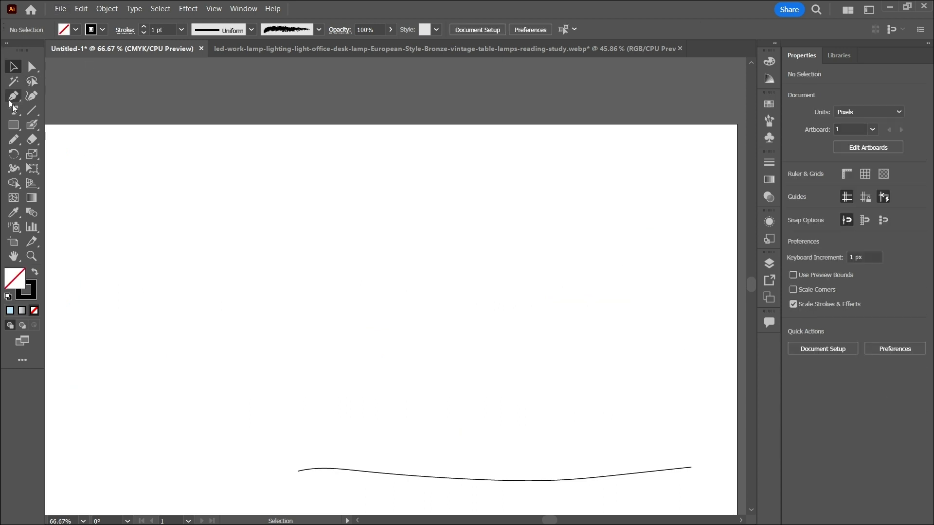
Step: Set the Pencil tool's fidelity to the fully Smooth end
double_click(14, 139)
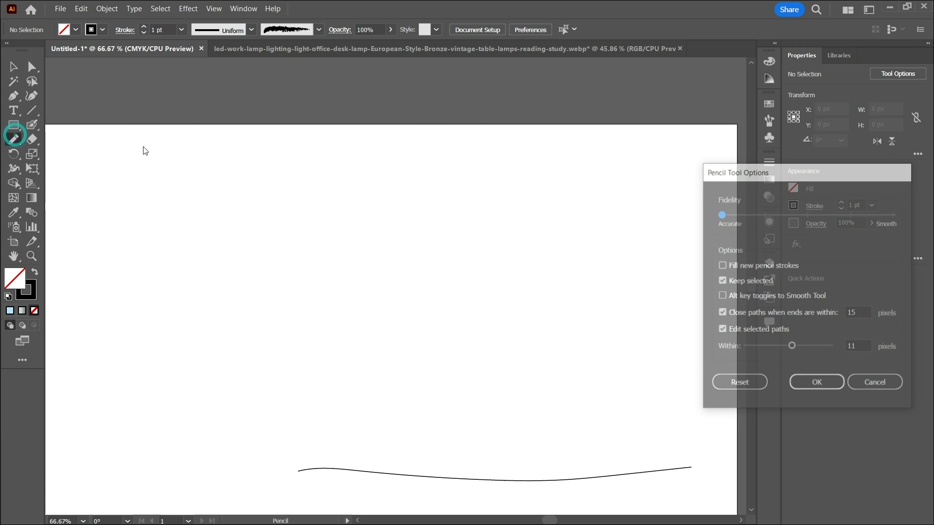
left_click_drag(732, 215, 894, 214)
left_click(828, 387)
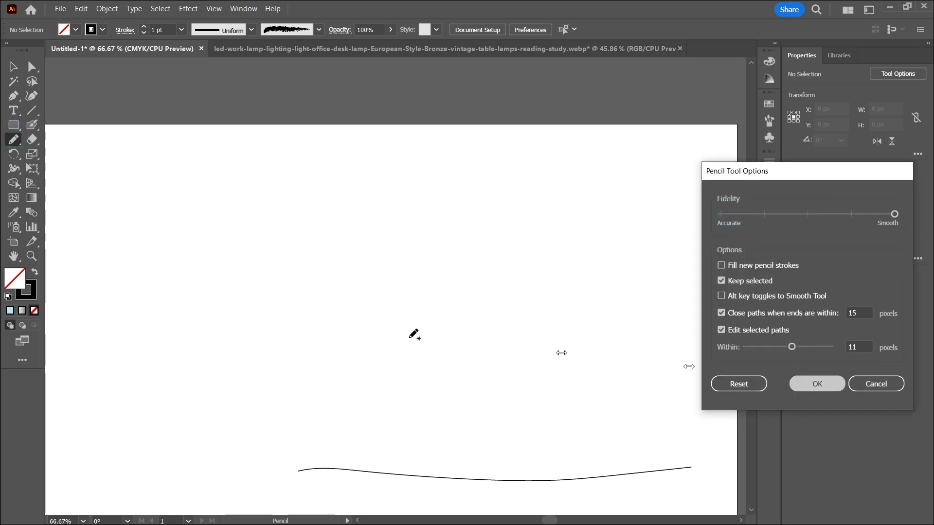
Step: Pencil a line mixing curves and sharp corners, about 799 by 107 px, and a wave about 576 by 107 px below it
mouse_move(133, 247)
left_mouse_down()
mouse_move(222, 267)
mouse_move(319, 230)
mouse_move(356, 298)
mouse_move(501, 278)
mouse_move(601, 234)
mouse_move(697, 239)
left_mouse_up()
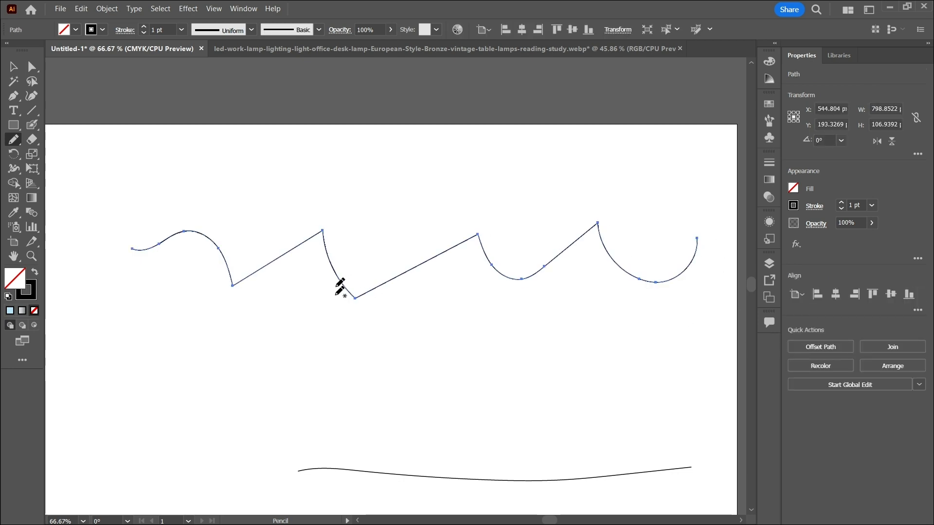
mouse_move(198, 369)
left_mouse_down()
mouse_move(290, 399)
mouse_move(340, 351)
mouse_move(398, 395)
mouse_move(465, 390)
mouse_move(498, 360)
mouse_move(526, 404)
mouse_move(580, 376)
mouse_move(605, 382)
left_mouse_up()
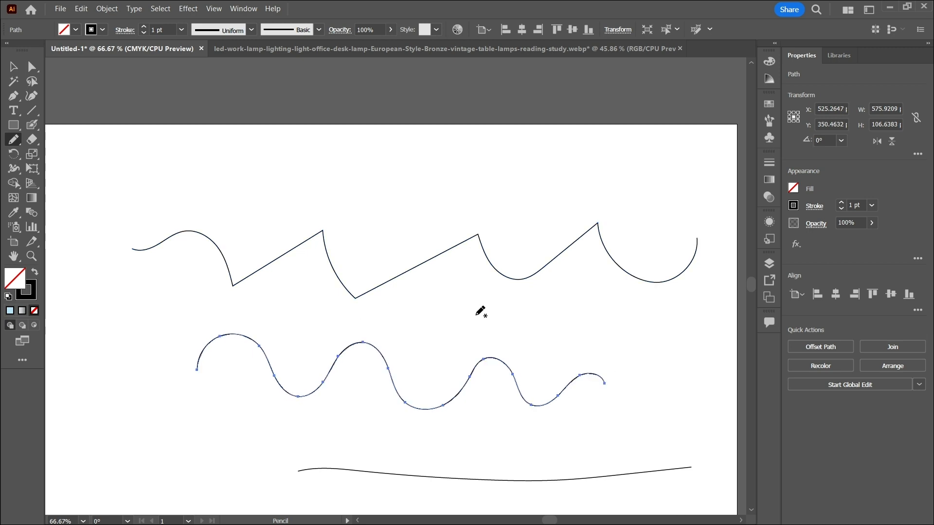
scroll(479, 308, "down", 1)
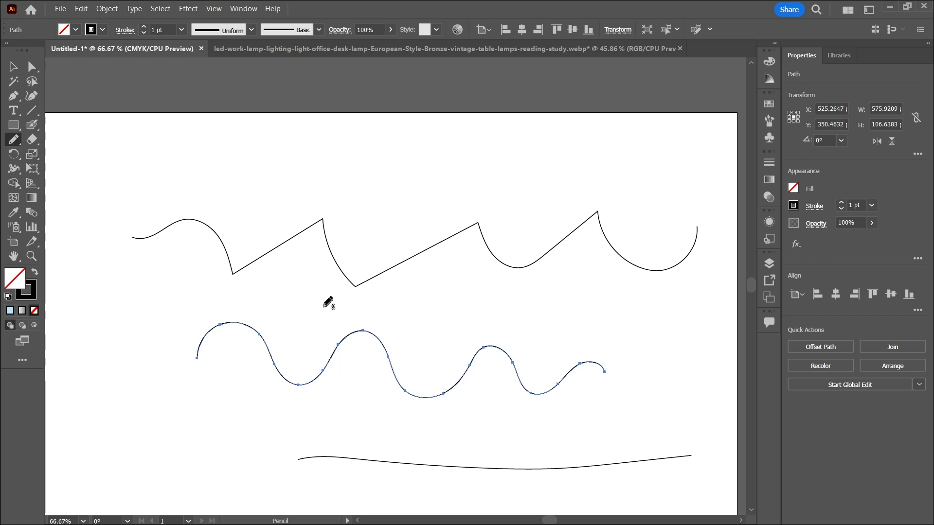
Step: Return the Pencil tool's fidelity to the fully Accurate end
double_click(13, 141)
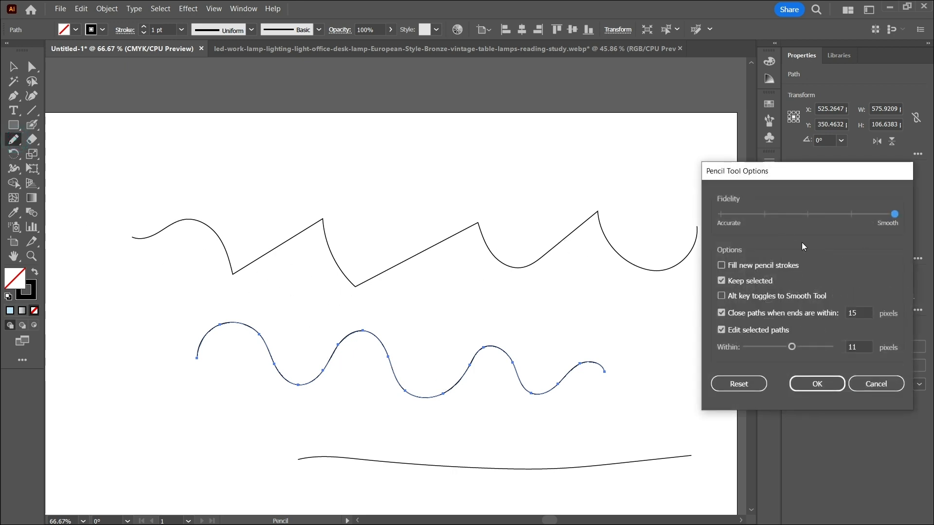
left_click(721, 213)
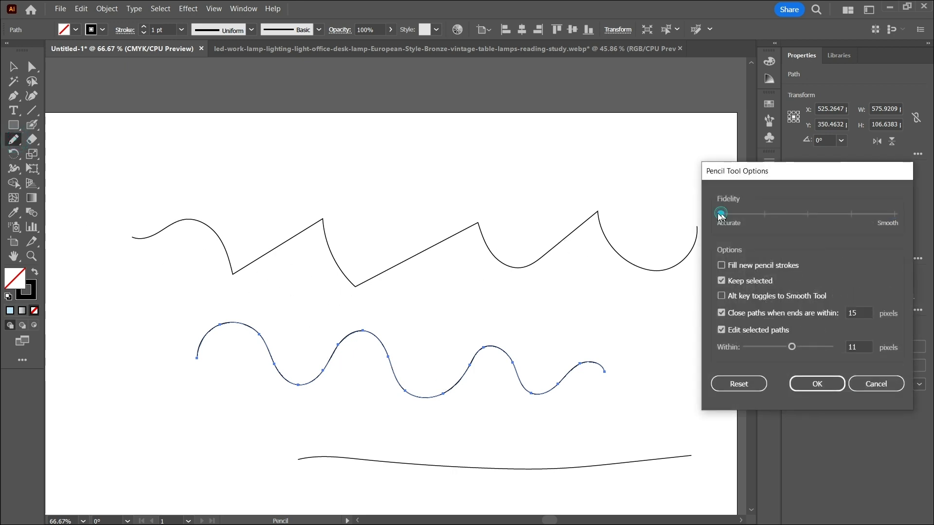
left_click(816, 383)
Step: Try drawing a wavy line about 594 by 81 px above the sharp-cornered line, and undo it
mouse_move(150, 183)
left_mouse_down()
mouse_move(164, 161)
mouse_move(198, 180)
mouse_move(226, 189)
left_mouse_up()
mouse_move(247, 156)
left_mouse_down()
mouse_move(273, 167)
mouse_move(281, 197)
mouse_move(324, 198)
mouse_move(370, 159)
mouse_move(399, 207)
mouse_move(435, 161)
mouse_move(474, 187)
mouse_move(480, 202)
mouse_move(550, 167)
mouse_move(569, 193)
left_mouse_up()
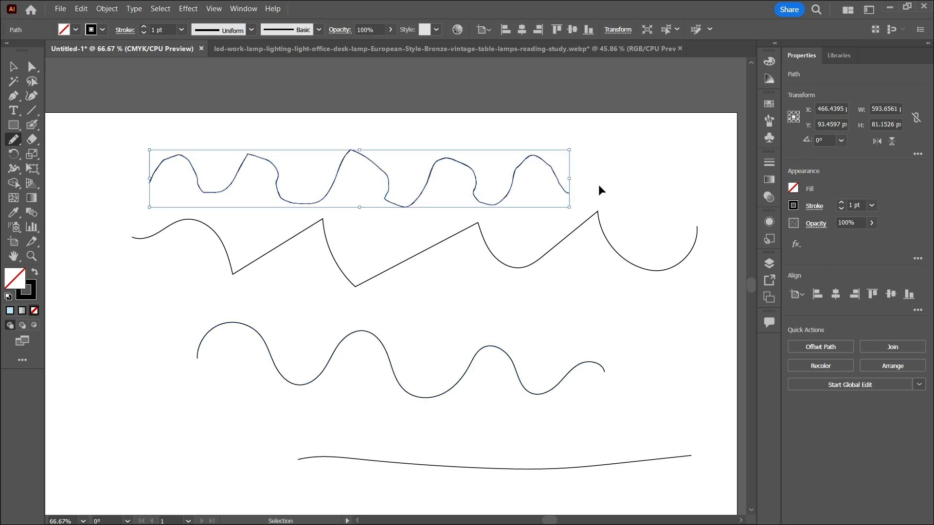
key("ctrl+z")
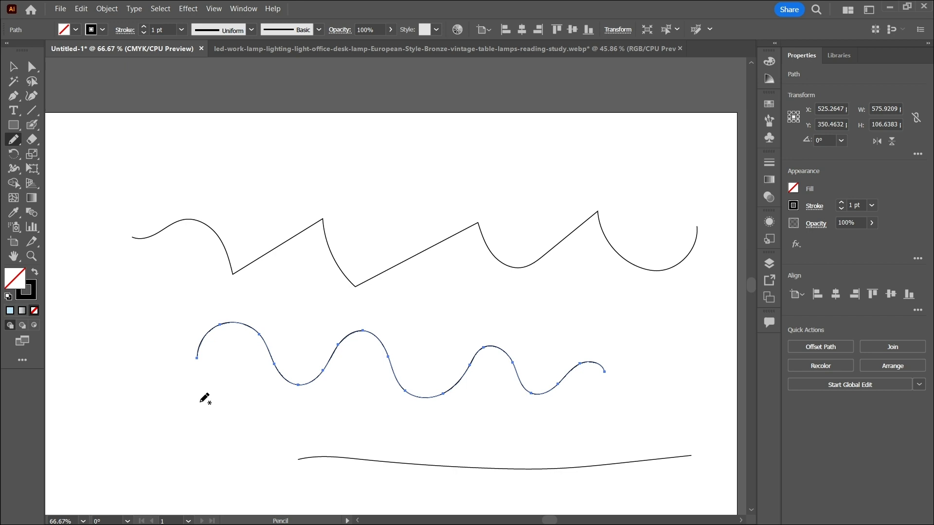
Step: Pencil a wave about 569 by 108 px directly beneath the smooth wave, following its course
mouse_move(201, 397)
left_mouse_down()
mouse_move(202, 371)
mouse_move(218, 363)
mouse_move(244, 368)
mouse_move(281, 413)
mouse_move(315, 420)
mouse_move(356, 389)
mouse_move(417, 425)
mouse_move(468, 402)
mouse_move(498, 435)
mouse_move(535, 433)
mouse_move(566, 405)
mouse_move(608, 410)
left_mouse_up()
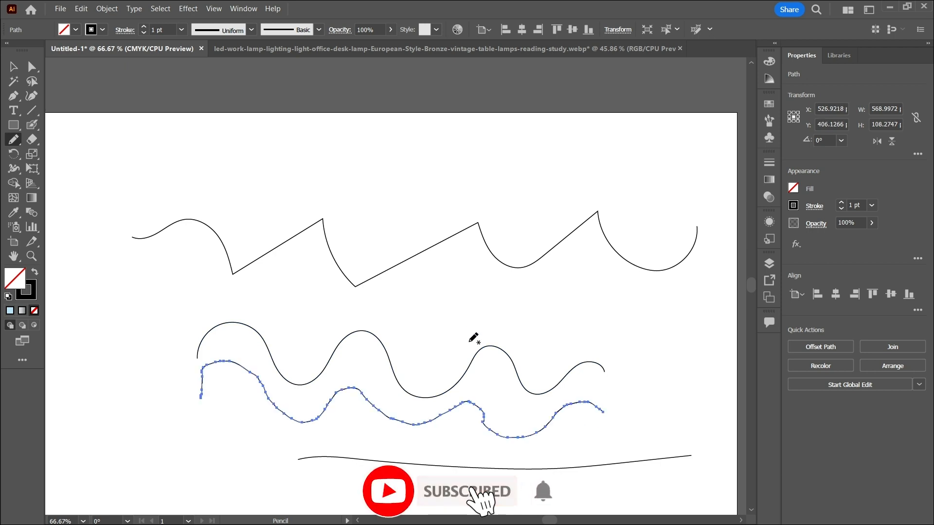
scroll(467, 408, "down", 3)
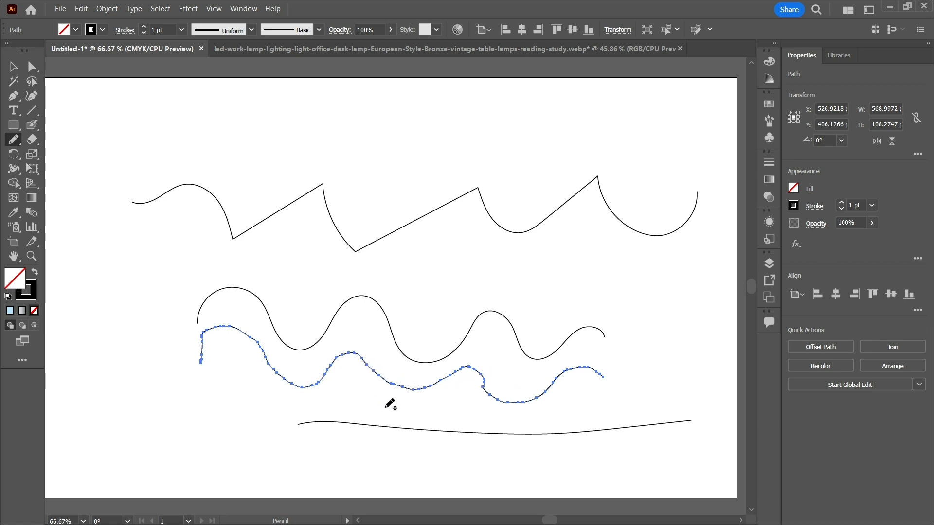
Step: Deselect everything and try to smooth the start of the lower, rougher wave with the Smooth tool
scroll(58, 87, "down", 1)
key("v")
left_click(433, 262)
left_click(688, 256)
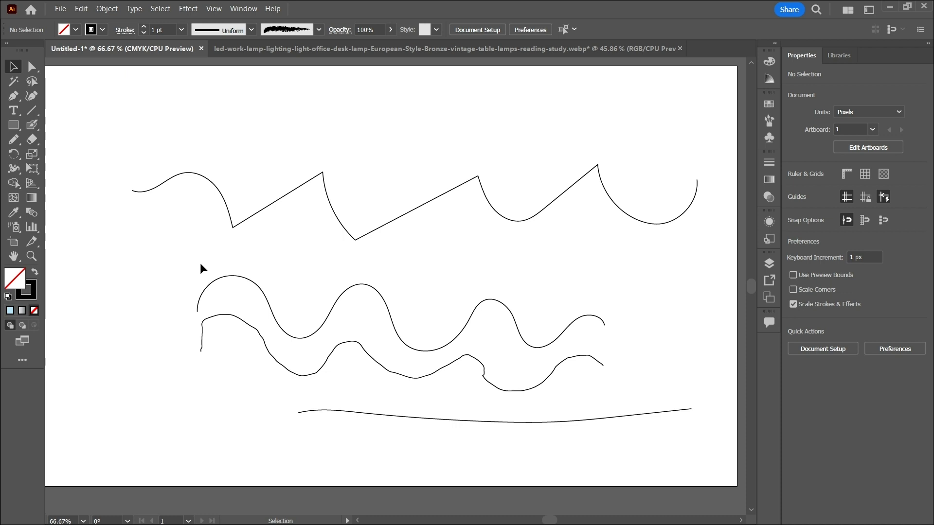
left_click(13, 141)
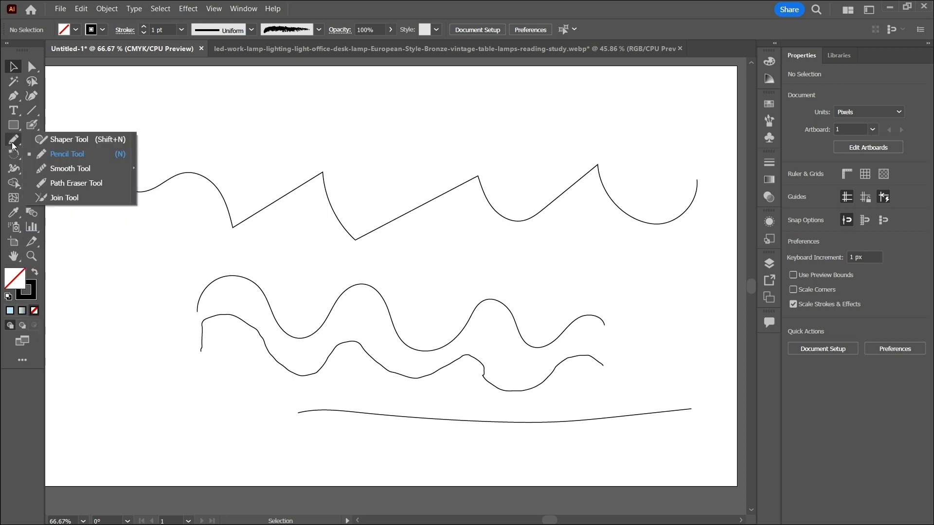
left_click(70, 168)
scroll(204, 350, "down", 1)
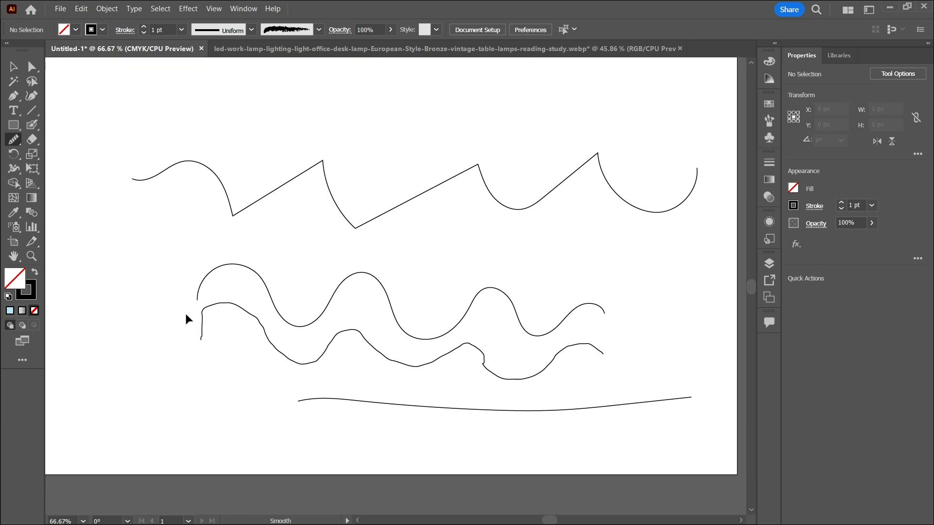
key("ctrl+plus")
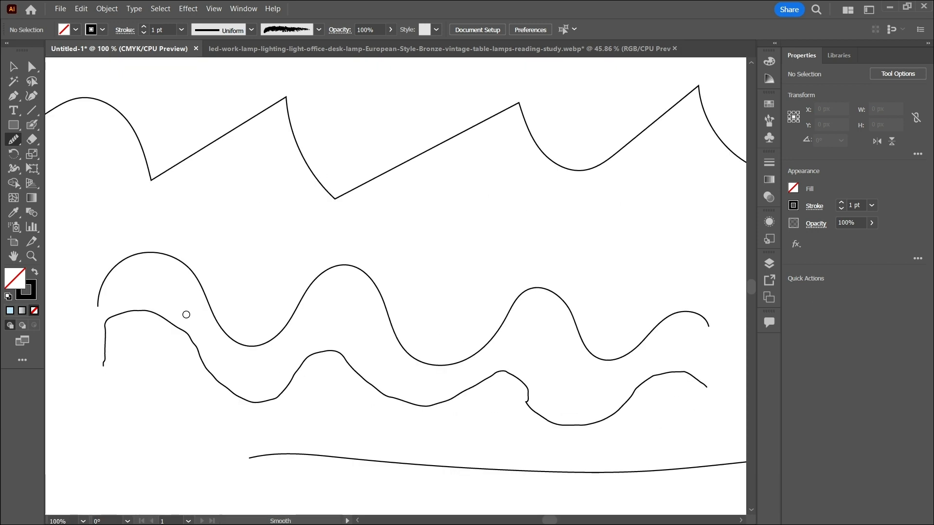
mouse_move(105, 347)
left_mouse_down()
mouse_move(110, 325)
mouse_move(101, 326)
mouse_move(119, 326)
mouse_move(123, 315)
mouse_move(116, 338)
left_mouse_up()
left_click(103, 366)
left_click_drag(150, 315, 222, 391)
Step: Select the lower, rougher wave and smooth it from its start through the kink before the last dip with the Smooth tool
left_click(13, 67)
left_click(133, 311)
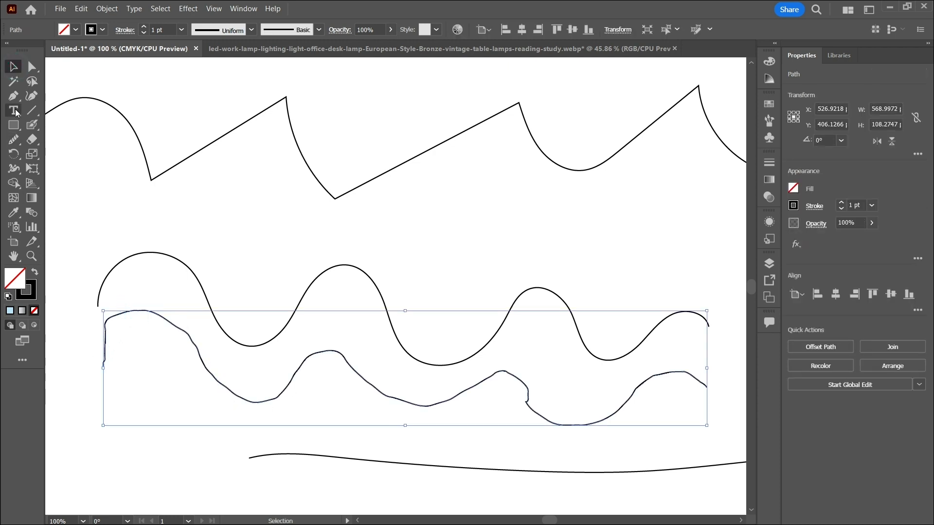
left_click(14, 141)
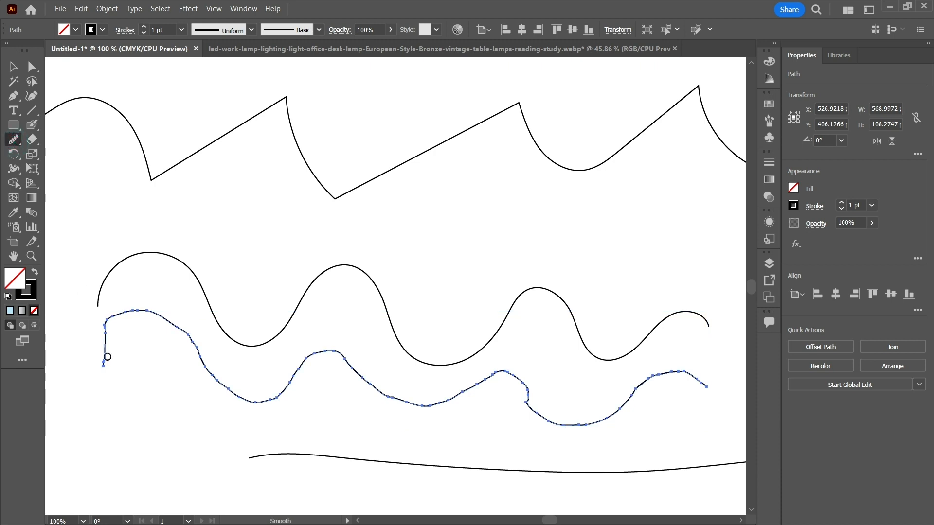
mouse_move(104, 355)
left_mouse_down()
mouse_move(102, 327)
mouse_move(108, 354)
mouse_move(100, 363)
mouse_move(126, 316)
mouse_move(139, 313)
mouse_move(183, 328)
mouse_move(223, 389)
mouse_move(269, 400)
mouse_move(315, 360)
mouse_move(368, 390)
left_mouse_up()
mouse_move(347, 361)
left_mouse_down()
mouse_move(434, 411)
mouse_move(496, 379)
mouse_move(517, 380)
mouse_move(534, 414)
mouse_move(583, 419)
left_mouse_up()
mouse_move(522, 389)
left_mouse_down()
mouse_move(556, 418)
mouse_move(573, 413)
left_mouse_up()
left_click_drag(521, 389, 553, 423)
Step: Smooth the last dip and crest at the far end of the lower wave
scroll(709, 400, "right", 2)
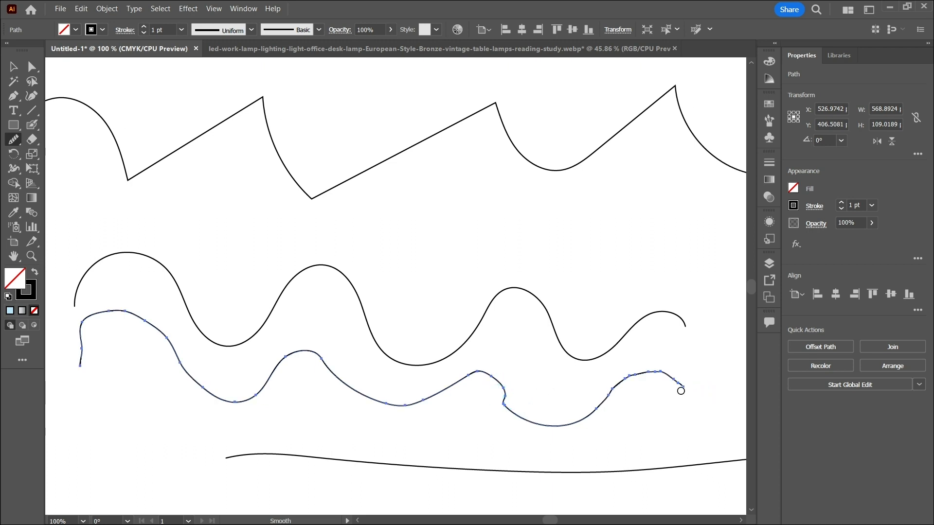
scroll(680, 390, "right", 3)
mouse_move(561, 413)
left_mouse_down()
mouse_move(614, 375)
mouse_move(666, 399)
left_mouse_up()
scroll(575, 344, "left", 4)
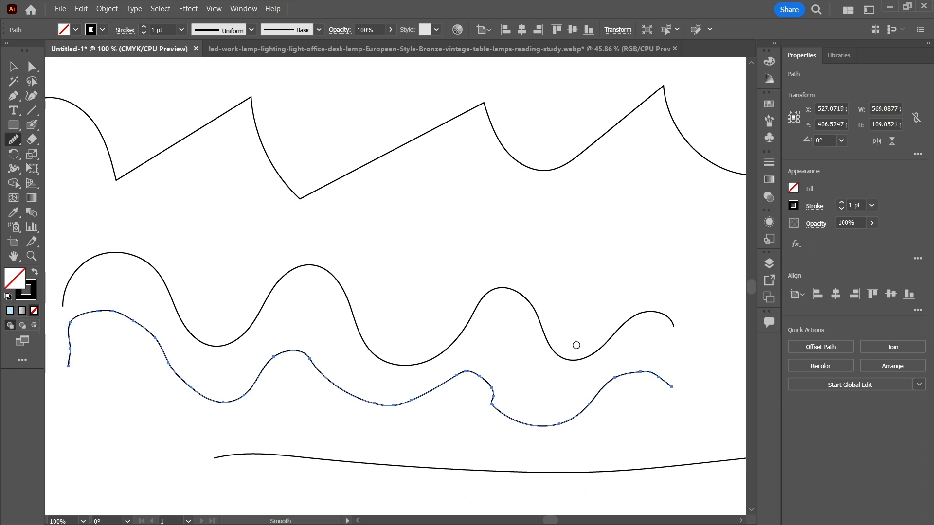
Step: Delete the sharp-cornered line, both waves and the long flat line to empty the artboard
scroll(569, 344, "up", 1)
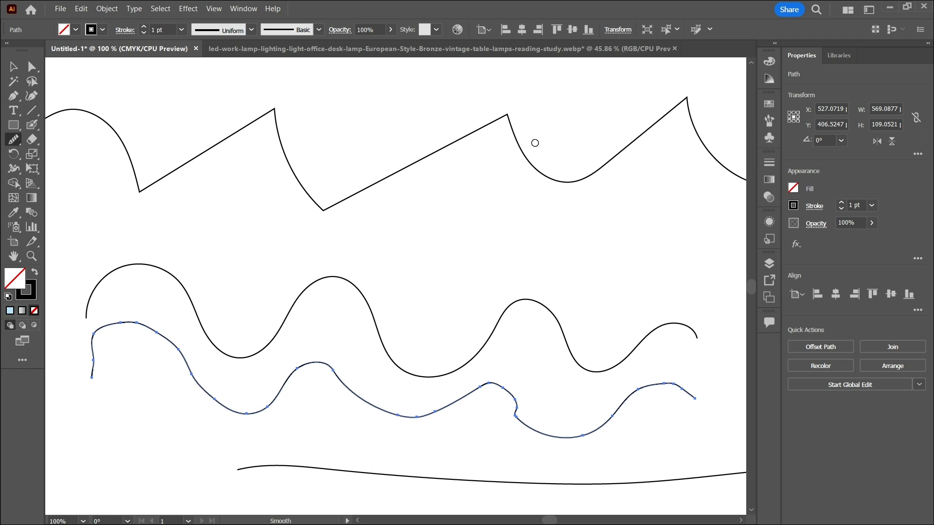
key("ctrl")
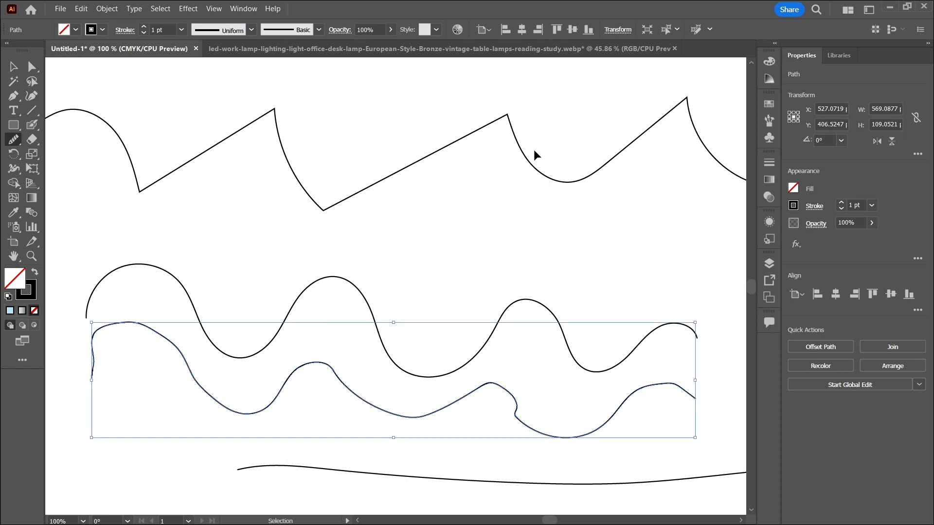
scroll(533, 150, "down", 1)
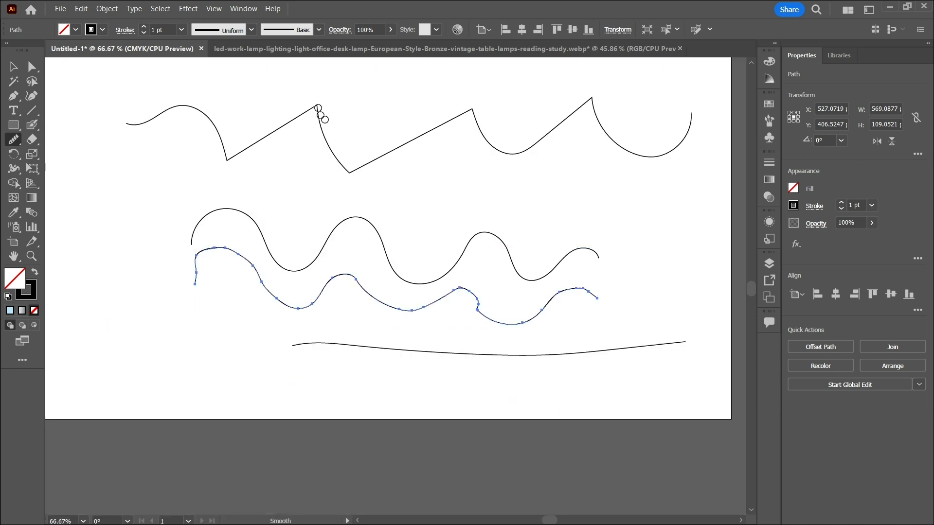
scroll(391, 157, "up", 2)
scroll(282, 194, "up", 1)
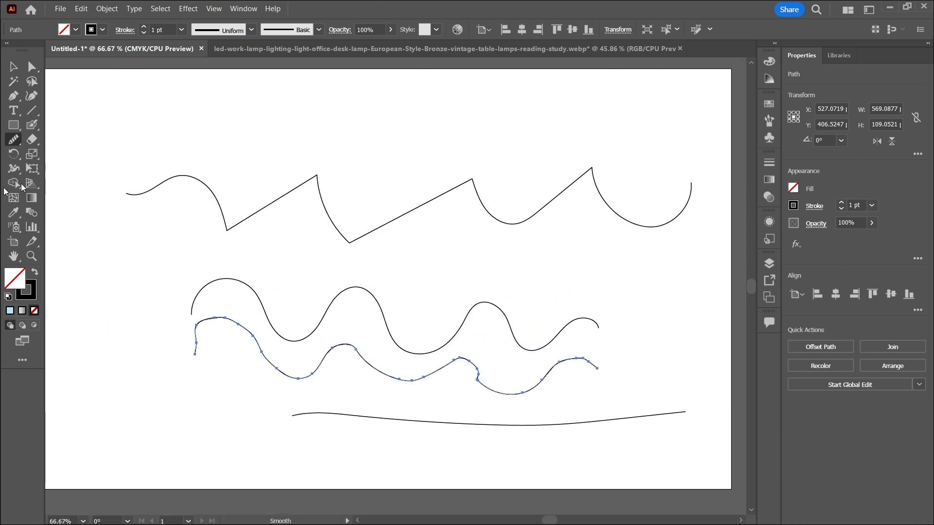
left_click(13, 67)
left_click_drag(157, 134, 680, 428)
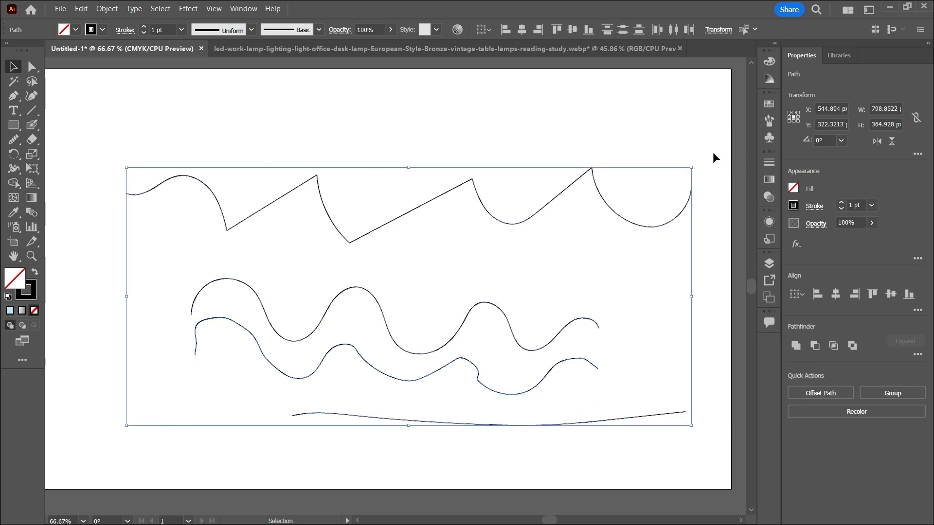
key("Delete")
Step: Pencil a long open curve with one crest and one dip across the upper half of the artboard
left_click_drag(14, 147, 65, 157)
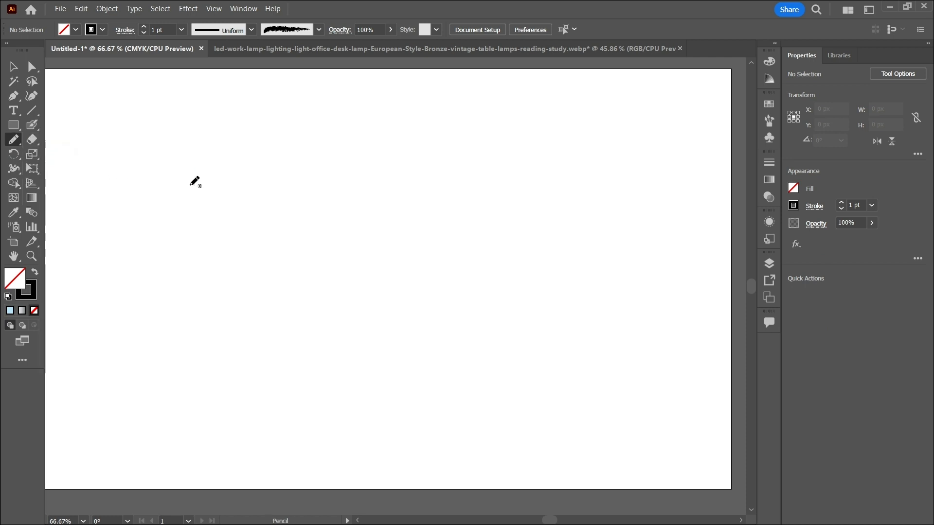
mouse_move(105, 243)
left_mouse_down()
mouse_move(160, 187)
mouse_move(428, 219)
mouse_move(541, 262)
mouse_move(597, 256)
left_mouse_up()
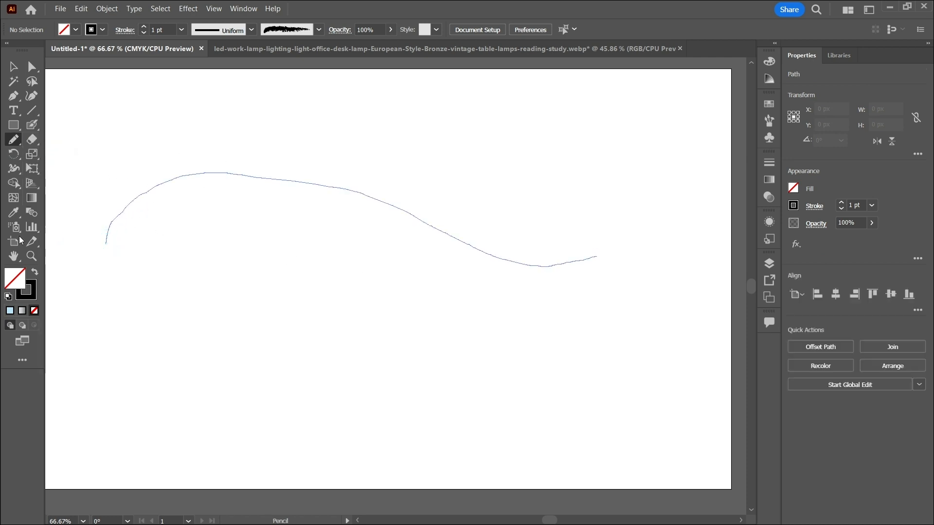
mouse_move(106, 243)
left_mouse_down()
mouse_move(137, 267)
mouse_move(271, 292)
mouse_move(507, 279)
mouse_move(602, 254)
left_mouse_up()
Step: Try to reshape the open curve's crest with a pencil stroke drawn away from it, and undo the change
mouse_move(210, 173)
left_mouse_down()
mouse_move(177, 133)
mouse_move(182, 124)
mouse_move(213, 130)
mouse_move(198, 110)
mouse_move(230, 126)
mouse_move(243, 106)
mouse_move(271, 114)
left_mouse_up()
left_click_drag(217, 170, 217, 170)
key("v")
key("ctrl+z")
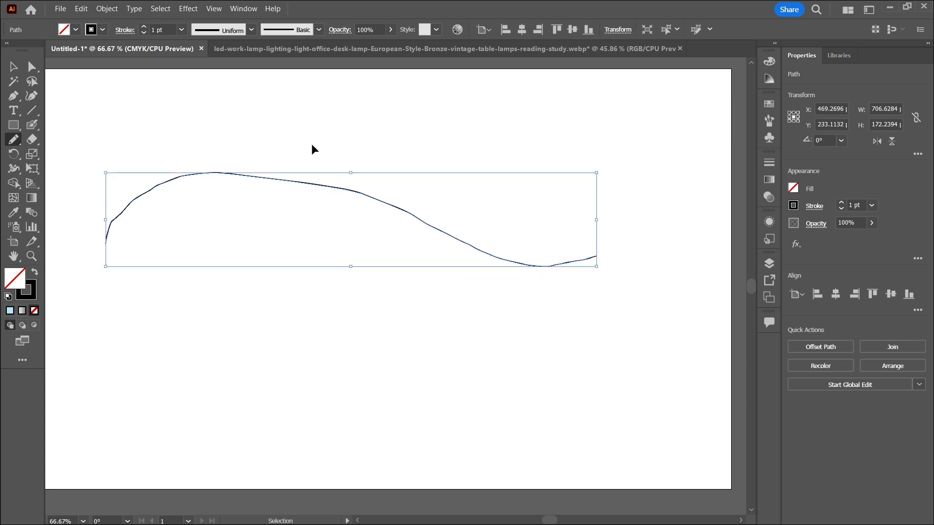
Step: Delete the open curve and pencil a closed whale outline with a forked tail, about 646 by 143 px
key("Delete")
key("n")
mouse_move(165, 279)
left_mouse_down()
mouse_move(198, 223)
mouse_move(256, 204)
mouse_move(380, 222)
mouse_move(514, 261)
mouse_move(544, 256)
mouse_move(582, 223)
mouse_move(599, 225)
mouse_move(585, 251)
mouse_move(618, 292)
mouse_move(544, 281)
mouse_move(229, 303)
mouse_move(171, 273)
left_mouse_up()
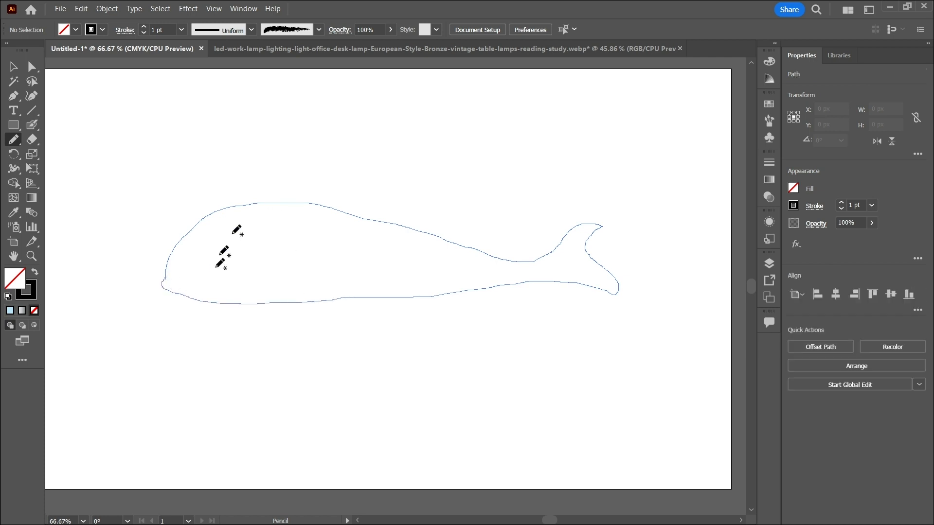
Step: Try redrawing the whale's back along a lower curve and its belly along a higher one, undoing the belly changes
mouse_move(213, 212)
left_mouse_down()
mouse_move(218, 226)
mouse_move(284, 261)
mouse_move(364, 278)
mouse_move(452, 285)
mouse_move(537, 261)
left_mouse_up()
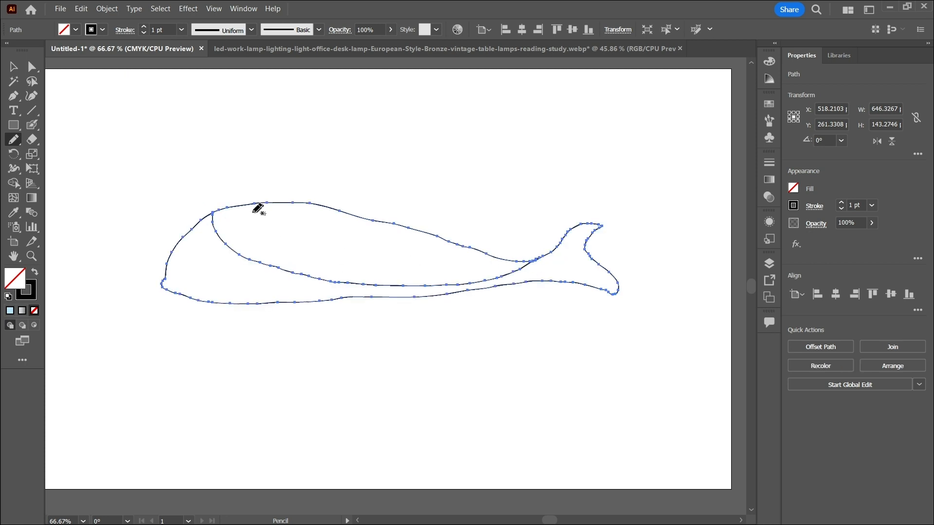
mouse_move(192, 298)
left_mouse_down()
mouse_move(285, 267)
mouse_move(306, 276)
left_mouse_up()
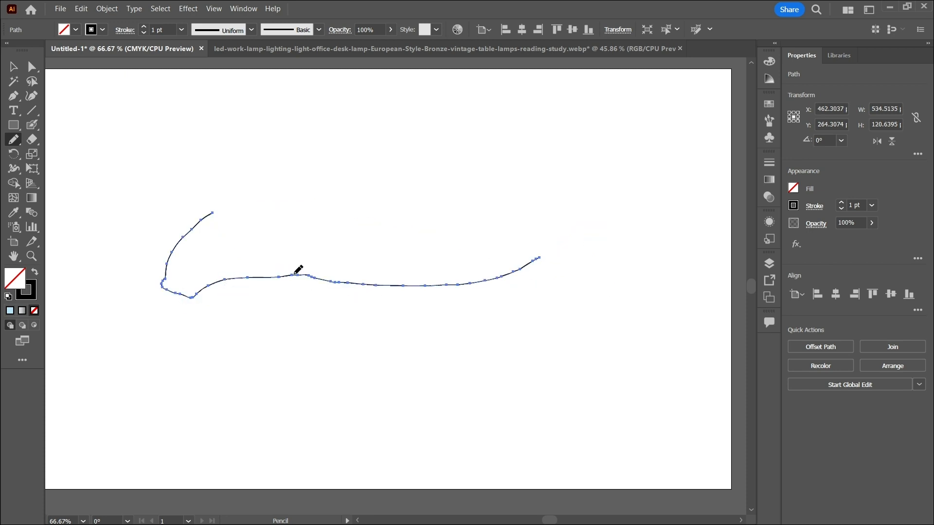
key("ctrl+z")
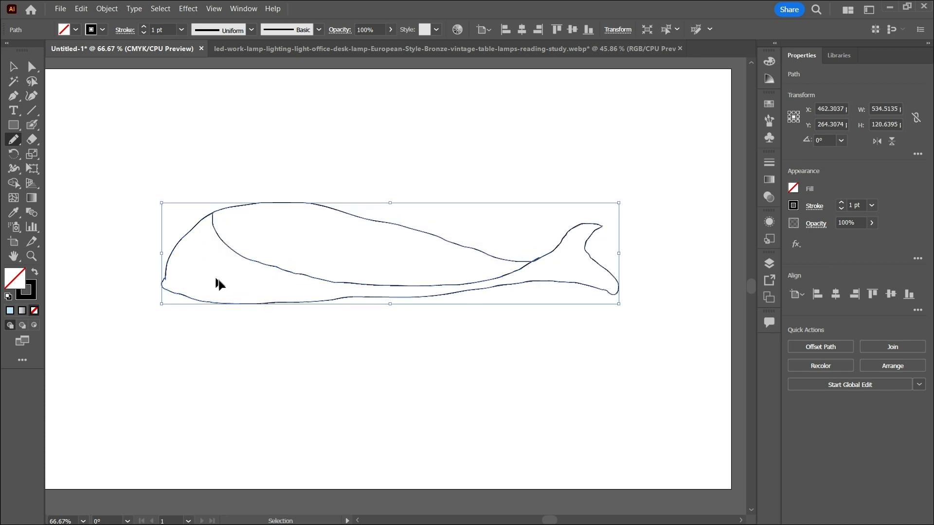
mouse_move(201, 296)
left_mouse_down()
mouse_move(249, 282)
mouse_move(470, 289)
left_mouse_up()
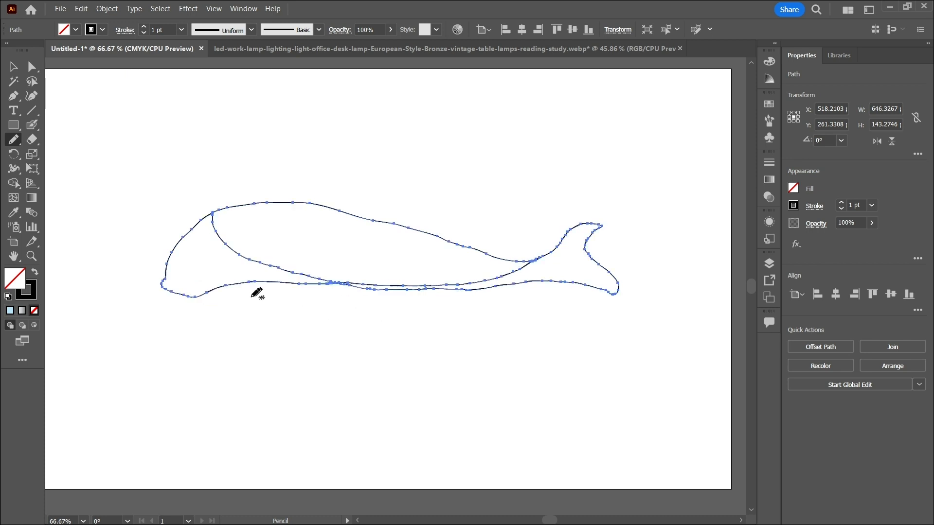
key("ctrl")
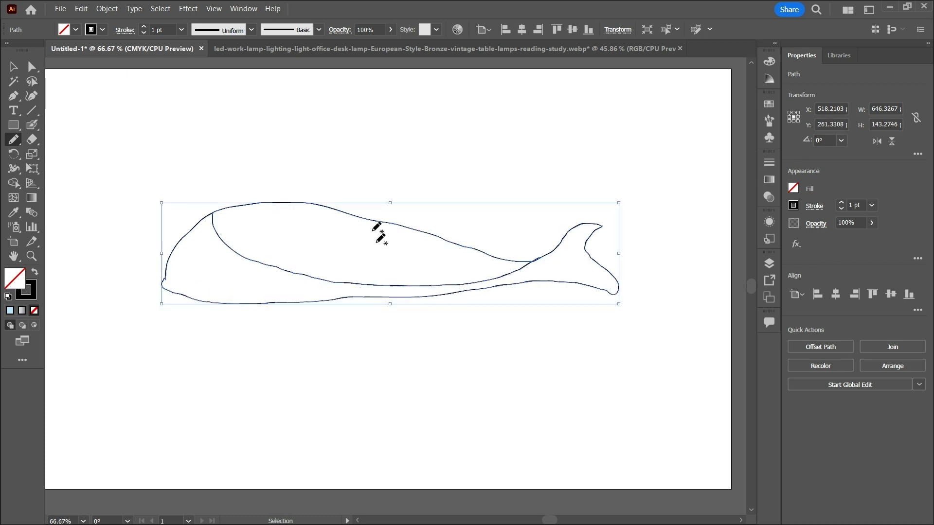
Step: Pencil a four-pronged water spout onto the whale's back and redraw the missing outline between the head and the spout
mouse_move(248, 206)
left_mouse_down()
mouse_move(221, 175)
mouse_move(200, 180)
mouse_move(214, 170)
mouse_move(241, 180)
left_mouse_up()
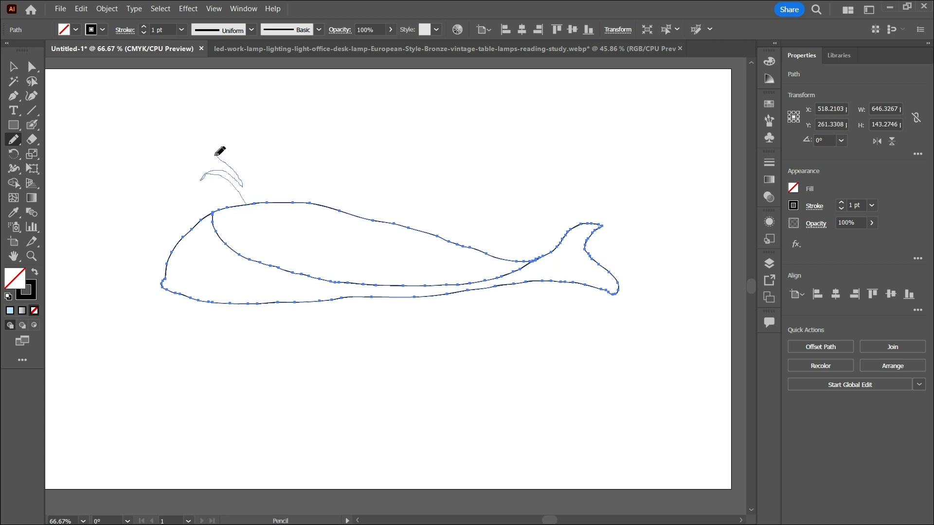
mouse_move(266, 147)
left_mouse_down()
mouse_move(263, 183)
mouse_move(284, 171)
mouse_move(266, 201)
left_mouse_up()
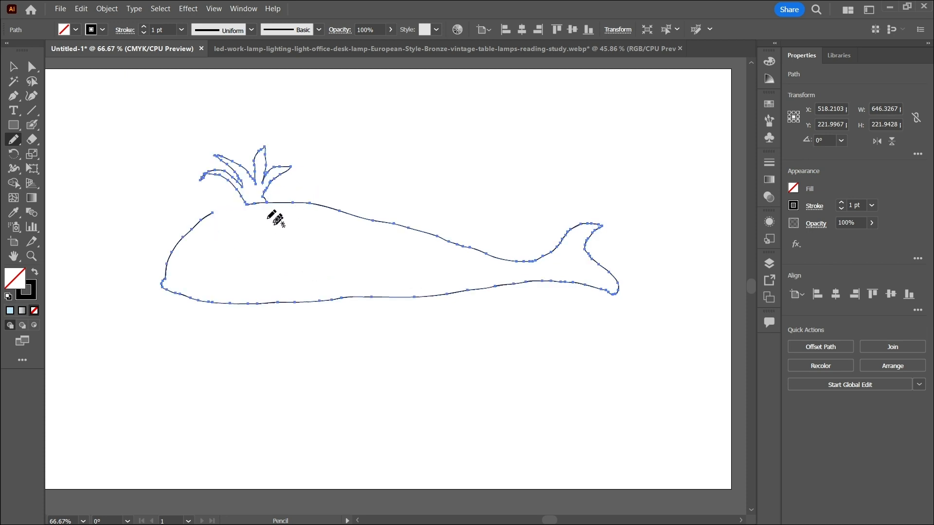
left_click_drag(211, 212, 250, 206)
Step: Smooth the whale's head from the spout's base around the mouth to the front of the belly with the Smooth tool
left_click(15, 141)
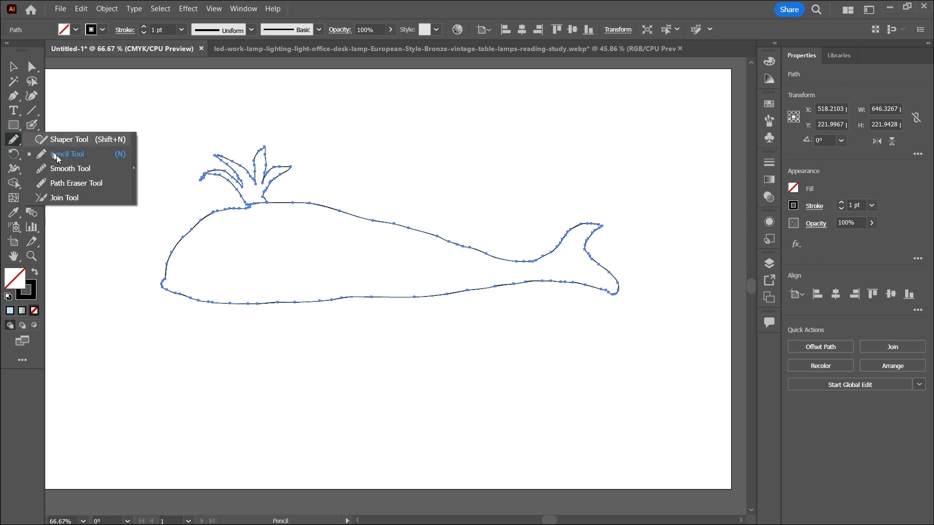
left_click(67, 167)
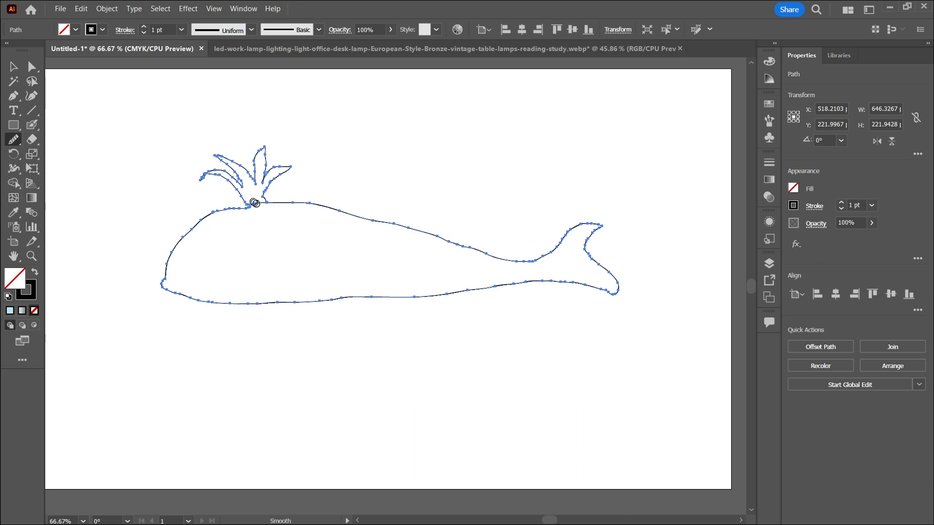
key("ctrl")
key("ctrl+plus")
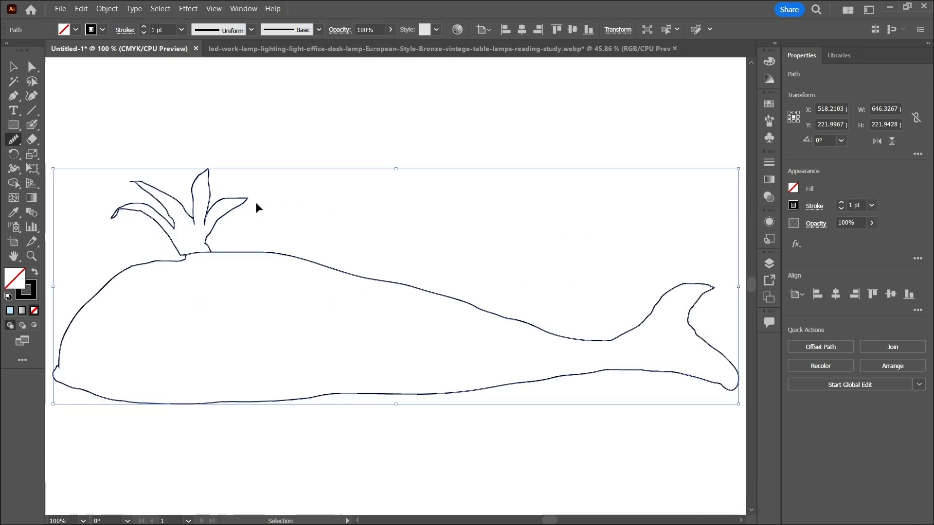
scroll(308, 216, "left", 1)
scroll(295, 223, "down", 2)
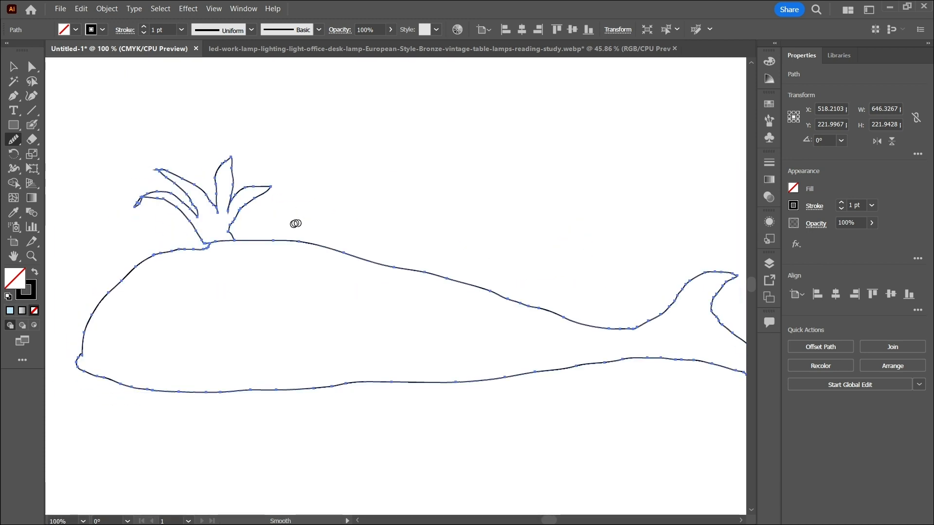
left_click_drag(207, 234, 158, 243)
left_click_drag(97, 297, 81, 335)
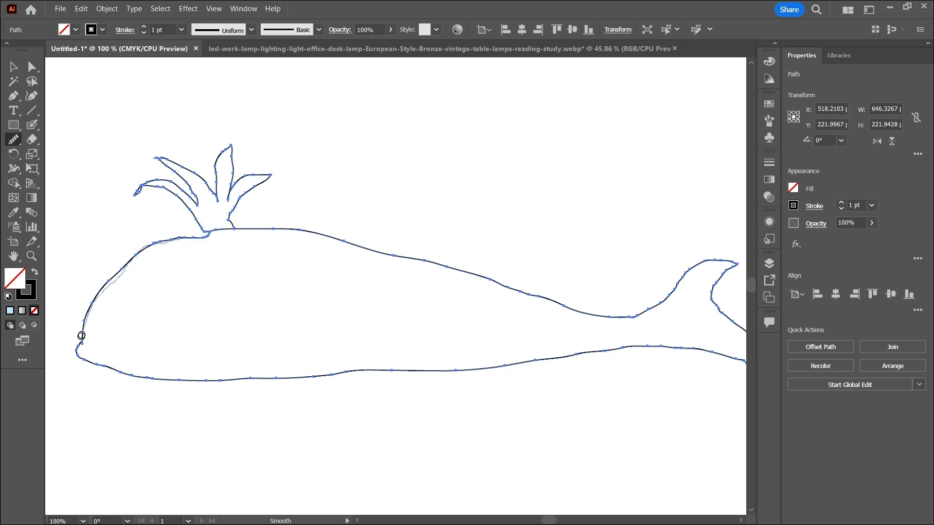
left_click_drag(98, 372, 164, 362)
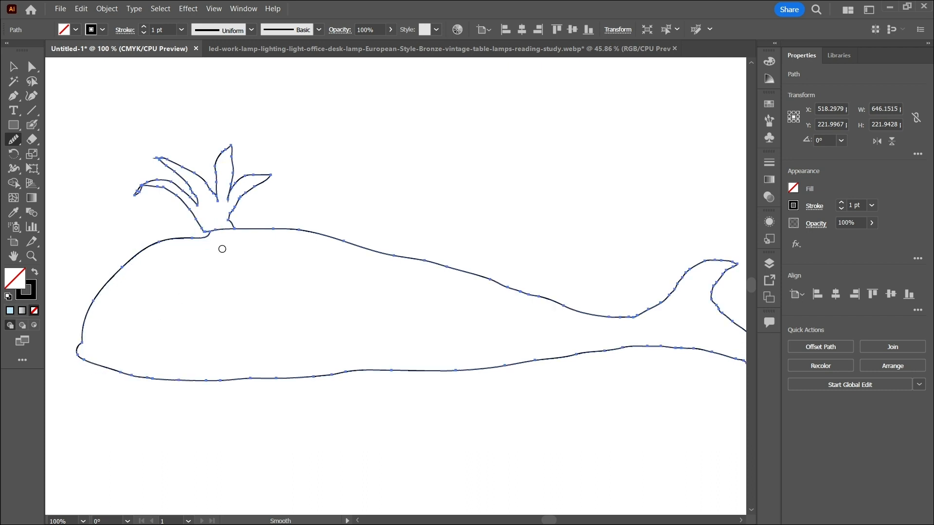
Step: Smooth the prongs of the water spout and the whale's back from the spout to the tail
mouse_move(198, 229)
left_mouse_down()
mouse_move(157, 195)
mouse_move(131, 195)
mouse_move(167, 183)
left_mouse_up()
mouse_move(217, 194)
left_mouse_down()
mouse_move(214, 167)
mouse_move(235, 138)
left_mouse_up()
mouse_move(253, 176)
left_mouse_down()
mouse_move(239, 231)
mouse_move(221, 194)
mouse_move(258, 181)
left_mouse_up()
scroll(343, 224, "right", 1)
mouse_move(230, 235)
left_mouse_down()
mouse_move(332, 243)
mouse_move(626, 316)
left_mouse_up()
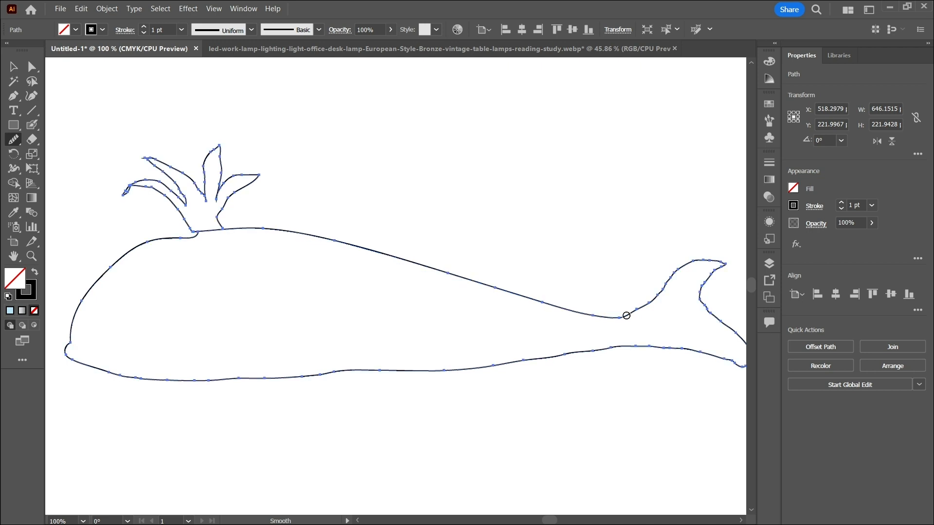
Step: Smooth the whale's tail fin and the belly line running from the tail back toward the head
scroll(609, 274, "down", 1)
scroll(612, 274, "right", 3)
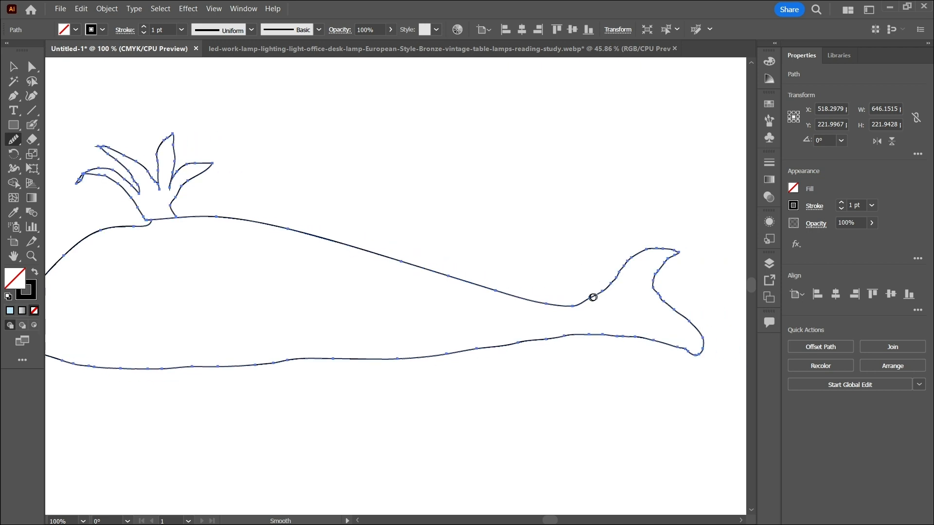
left_click_drag(580, 303, 620, 268)
mouse_move(666, 246)
left_mouse_down()
mouse_move(682, 248)
mouse_move(660, 269)
left_mouse_up()
mouse_move(686, 356)
left_mouse_down()
mouse_move(656, 341)
mouse_move(541, 330)
mouse_move(103, 370)
left_mouse_up()
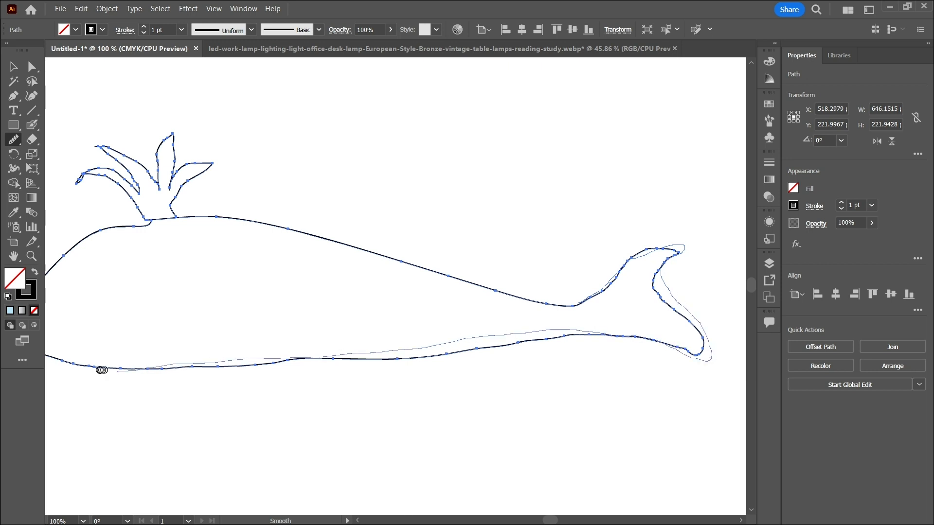
left_click_drag(422, 355, 440, 346)
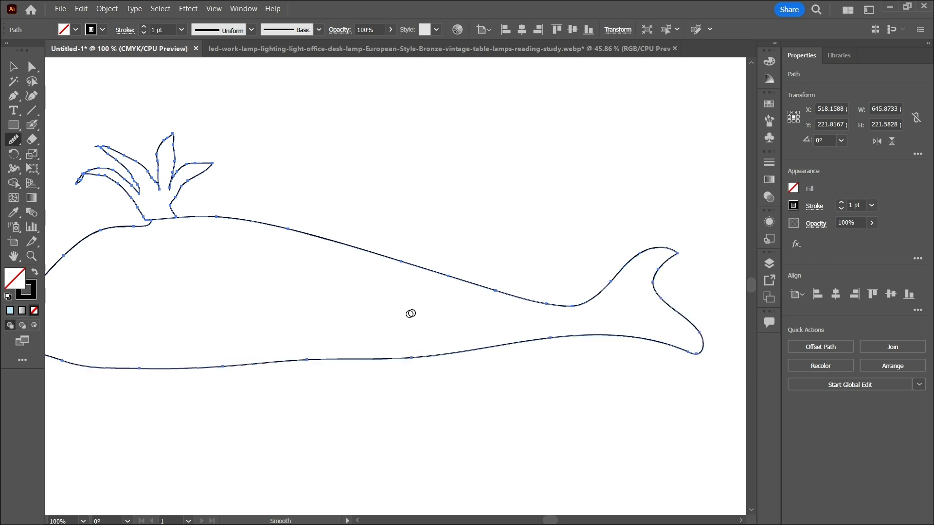
scroll(411, 313, "left", 5)
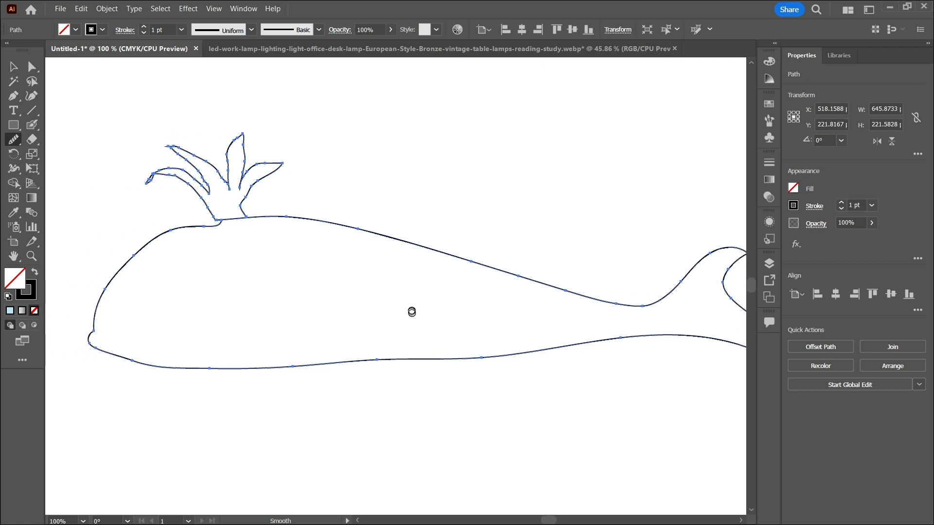
Step: Draw the whale's eye and a short slanted line beneath it on the head with the Pencil tool
scroll(411, 311, "right", 1)
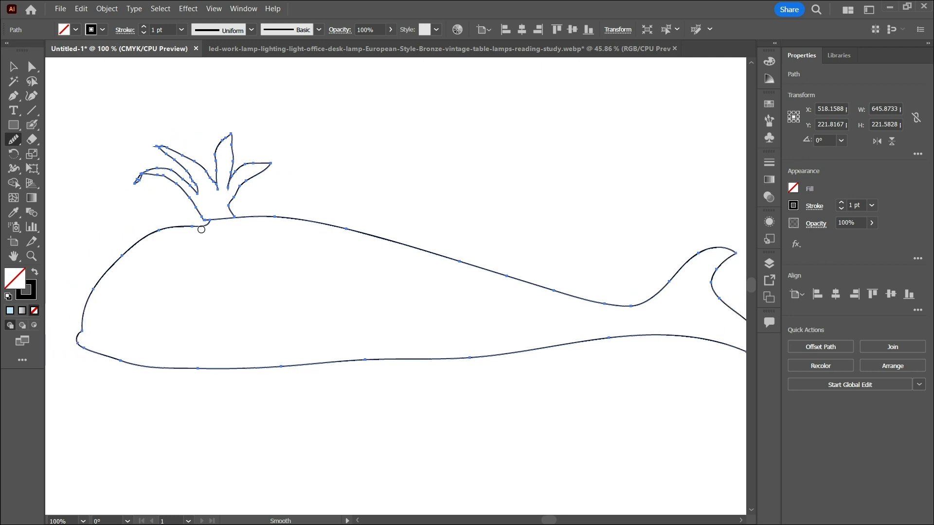
left_click(14, 139)
left_click(67, 154)
left_click_drag(177, 263, 201, 285)
Step: Pencil a belly line from below the mouth to the base of the tail and even it out with the Smooth tool
mouse_move(225, 223)
left_mouse_down()
mouse_move(237, 273)
mouse_move(266, 300)
mouse_move(315, 319)
mouse_move(439, 328)
mouse_move(649, 299)
left_mouse_up()
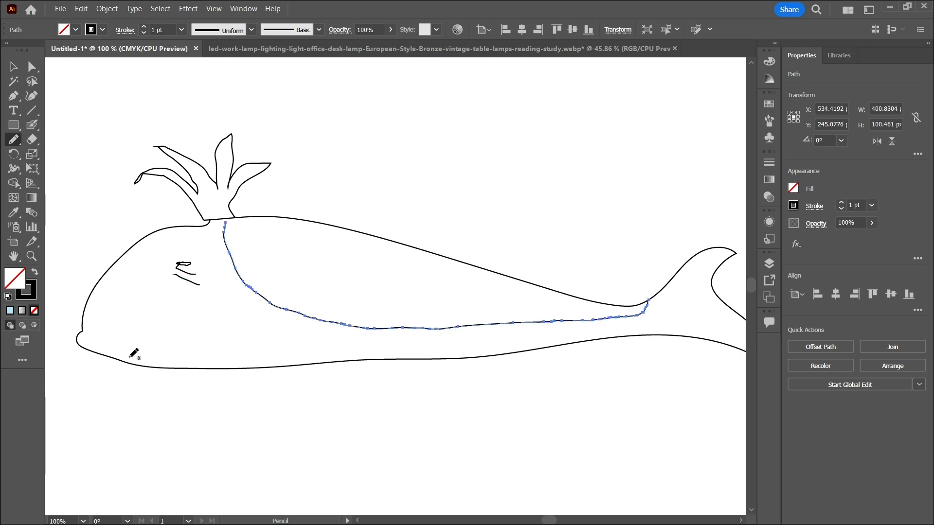
key("ctrl+z")
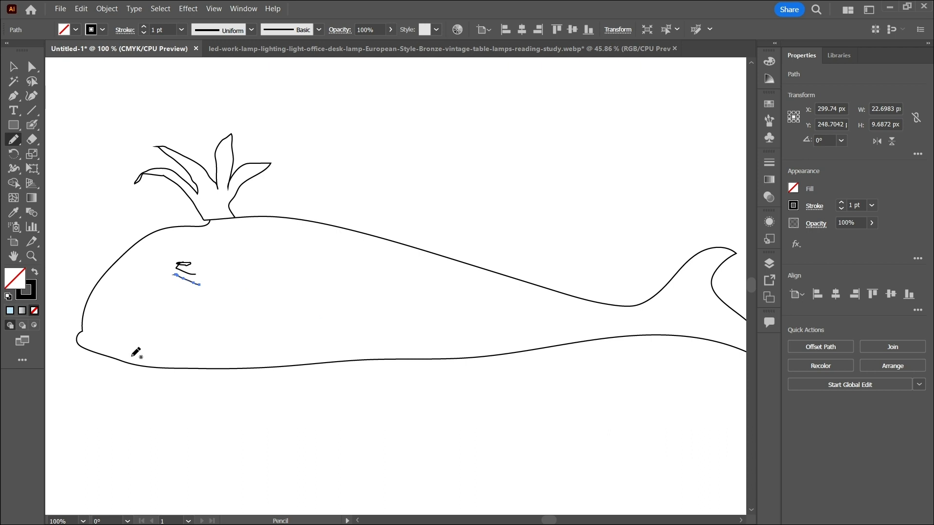
mouse_move(140, 363)
left_mouse_down()
mouse_move(161, 338)
mouse_move(208, 330)
mouse_move(592, 327)
mouse_move(628, 339)
left_mouse_up()
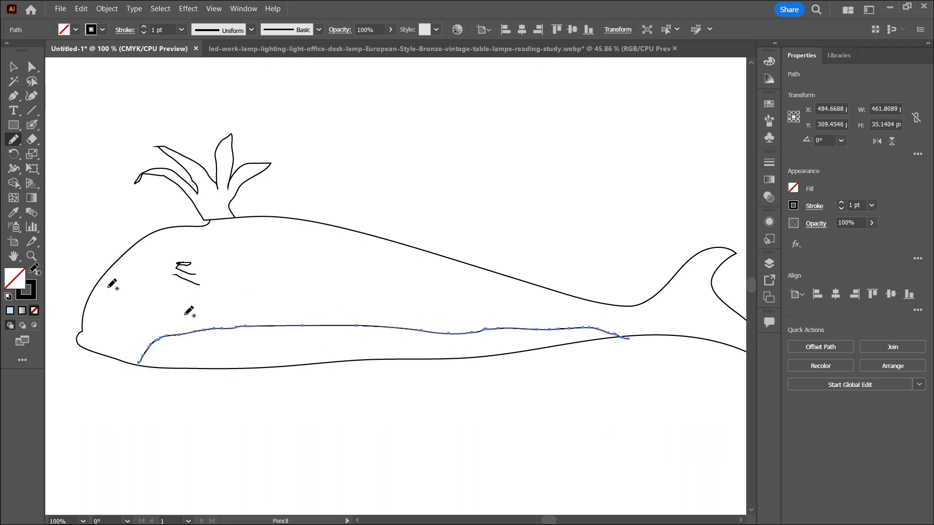
right_click(12, 141)
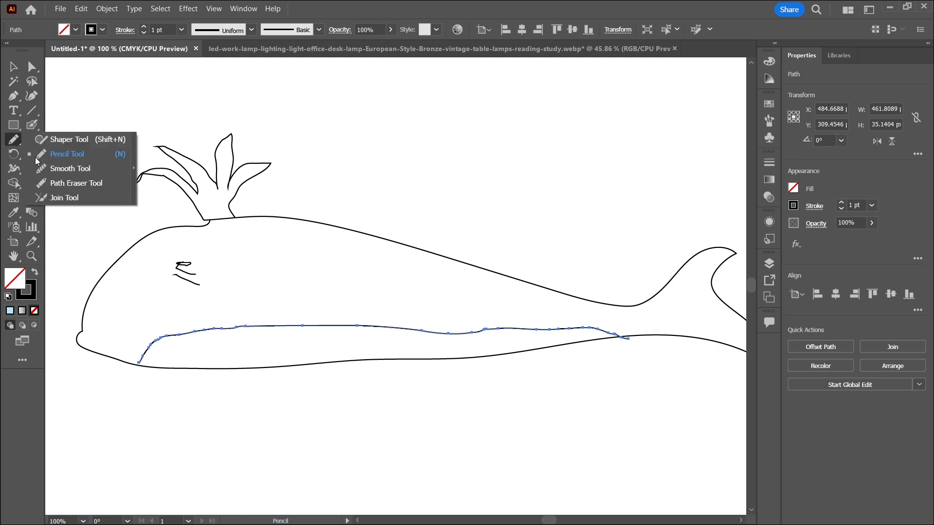
left_click(84, 170)
mouse_move(139, 360)
left_mouse_down()
mouse_move(153, 338)
mouse_move(180, 334)
mouse_move(380, 343)
mouse_move(627, 338)
left_mouse_up()
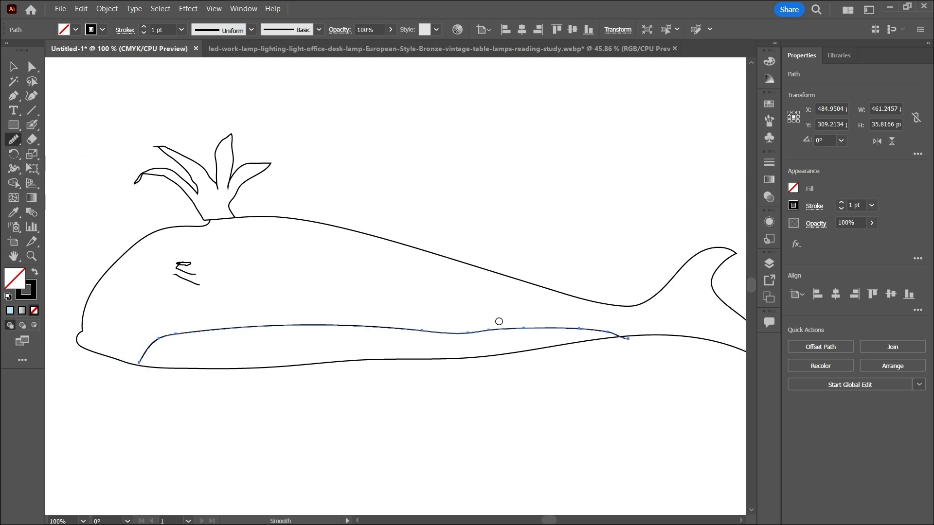
Step: Pencil eight short slanted strokes along the whale's belly, between the belly line and the lower outline
left_click(13, 139)
left_click(57, 158)
left_click_drag(181, 339, 175, 357)
left_click_drag(219, 335, 215, 349)
key("ctrl+z")
key("ctrl+z")
left_click_drag(199, 368, 216, 338)
mouse_move(234, 368)
left_mouse_down()
mouse_move(261, 345)
mouse_move(373, 332)
left_mouse_up()
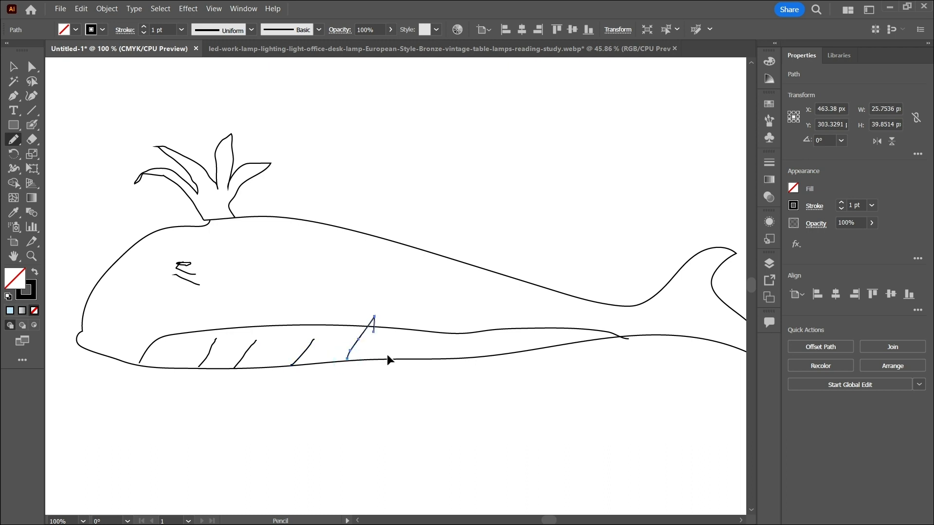
key("ctrl+z")
mouse_move(349, 362)
left_mouse_down()
mouse_move(382, 360)
mouse_move(398, 348)
mouse_move(497, 338)
left_mouse_up()
left_click_drag(528, 351, 552, 333)
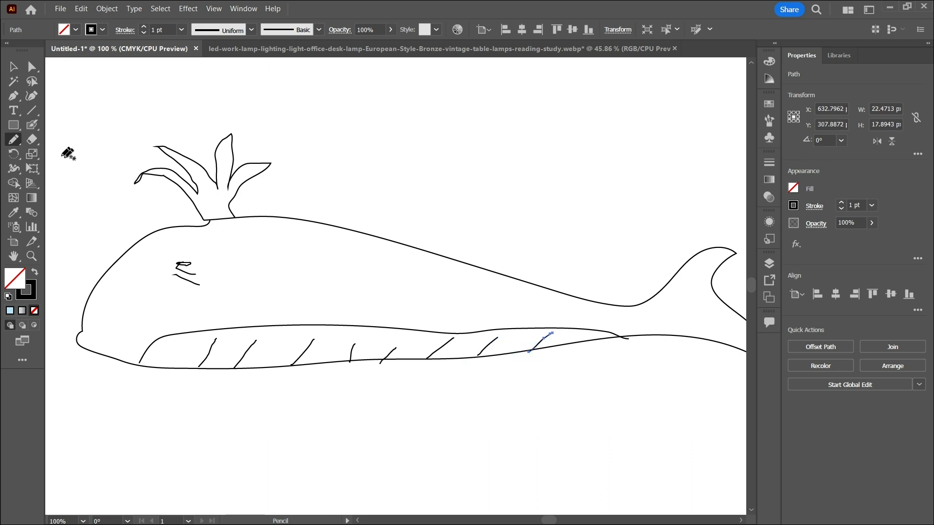
Step: Smooth the belly stroke nearest the tail and try the Smooth tool on the other strokes and the eye
mouse_move(16, 141)
left_mouse_down()
mouse_move(73, 152)
mouse_move(73, 161)
left_mouse_up()
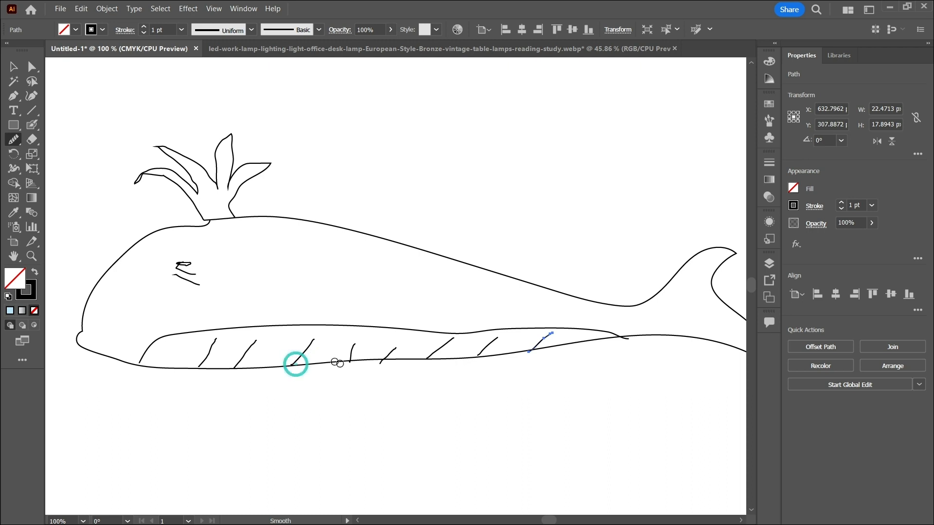
mouse_move(346, 361)
left_mouse_down()
mouse_move(355, 346)
mouse_move(553, 333)
left_mouse_up()
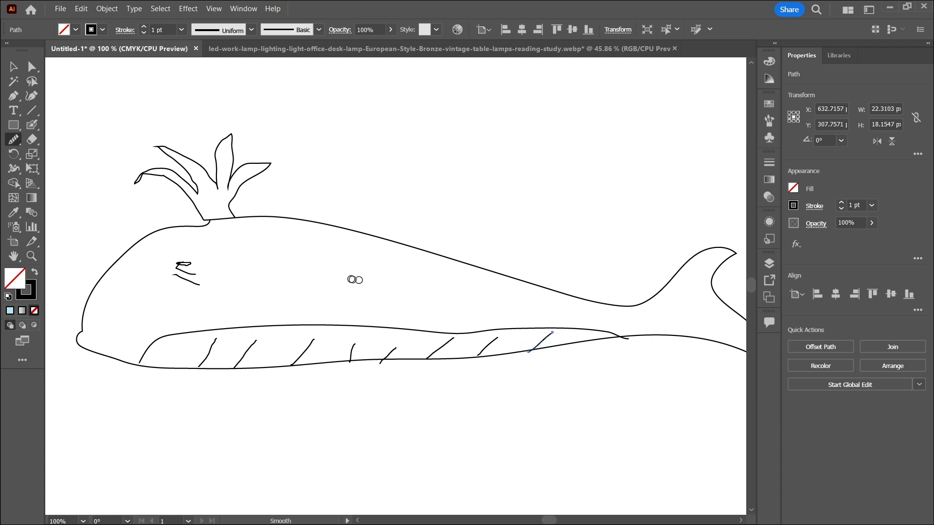
mouse_move(175, 266)
left_mouse_down()
mouse_move(190, 272)
mouse_move(191, 264)
mouse_move(200, 294)
mouse_move(194, 281)
left_mouse_up()
scroll(320, 270, "up", 2)
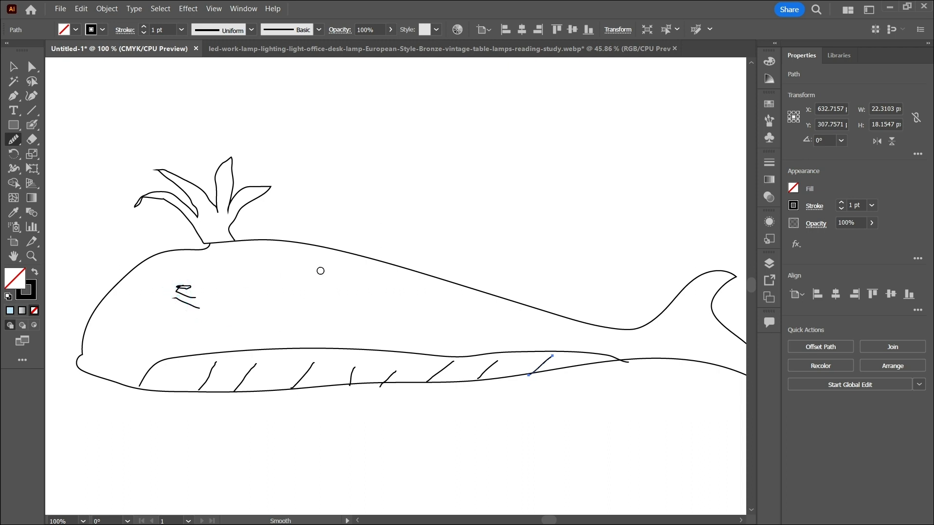
scroll(320, 271, "down", 1)
scroll(338, 272, "right", 1)
scroll(340, 272, "right", 1)
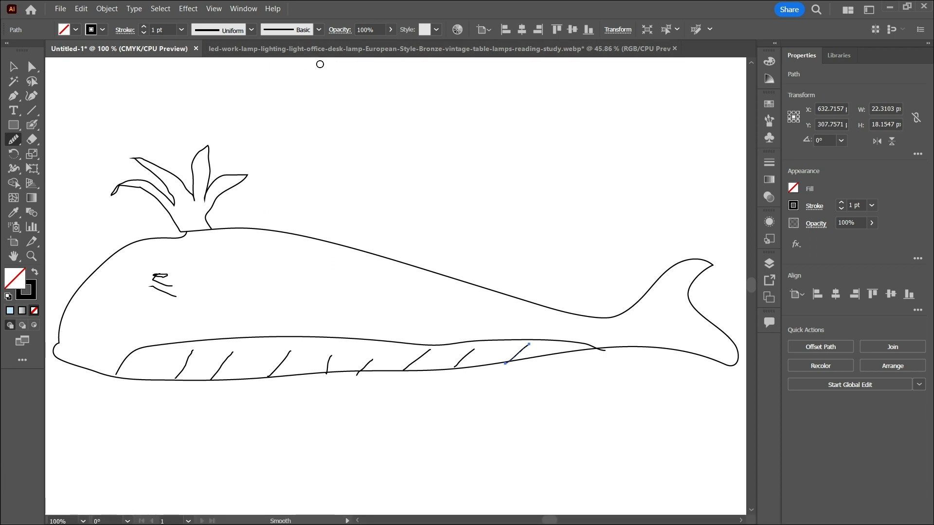
Step: Try to erase a section of the whale's back behind the spout with the Path Eraser tool
mouse_move(19, 140)
left_mouse_down()
mouse_move(73, 167)
mouse_move(73, 195)
mouse_move(83, 182)
left_mouse_up()
left_click_drag(245, 238, 379, 260)
left_click_drag(288, 234, 421, 267)
Step: Select all of the whale's paths and group them
left_click(13, 66)
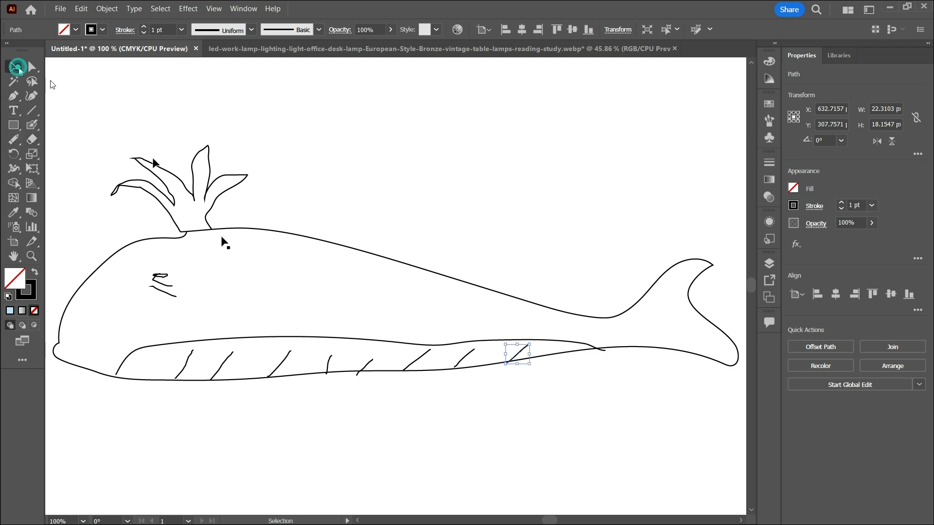
left_click(306, 304)
left_click_drag(87, 141, 797, 470)
right_click(447, 278)
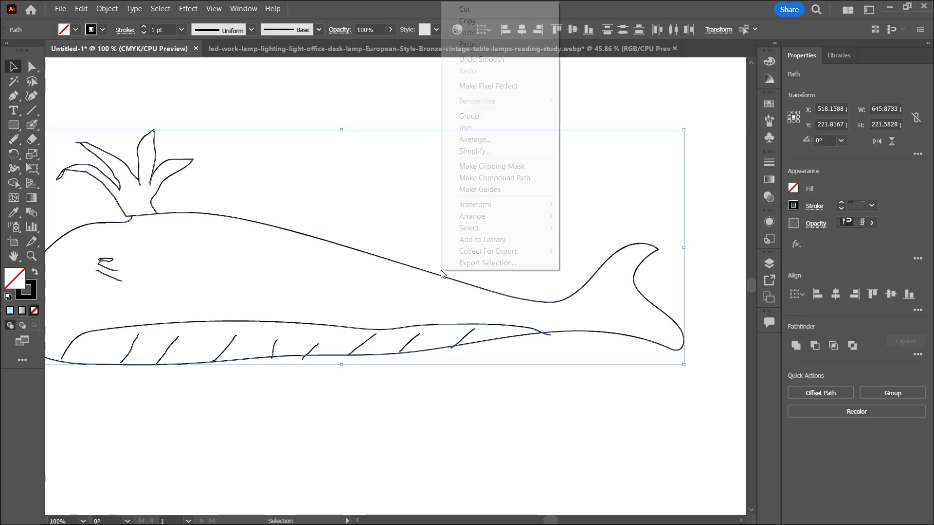
left_click(486, 116)
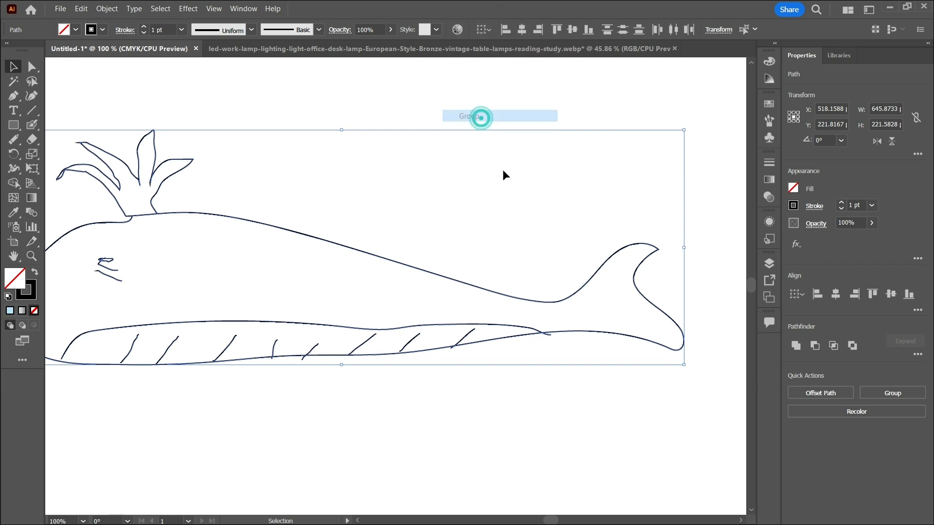
scroll(497, 173, "left", 3)
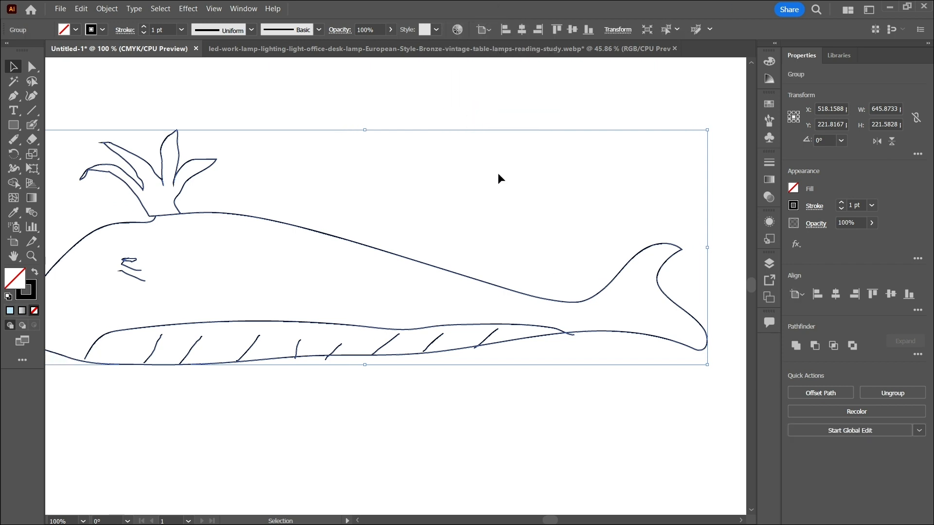
Step: Erase a section of the whale's back behind the spout and a small gap beside the spout's base with the Path Eraser
left_click(14, 139)
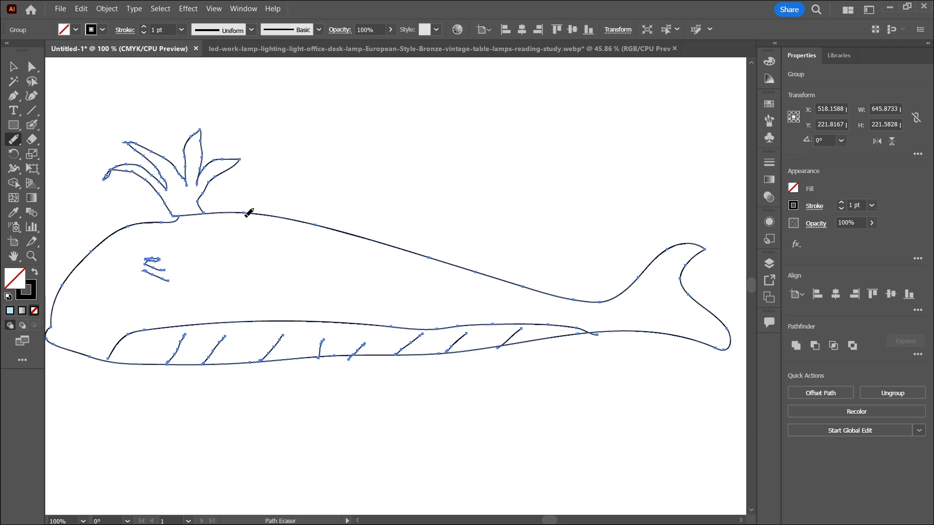
left_click_drag(242, 211, 317, 225)
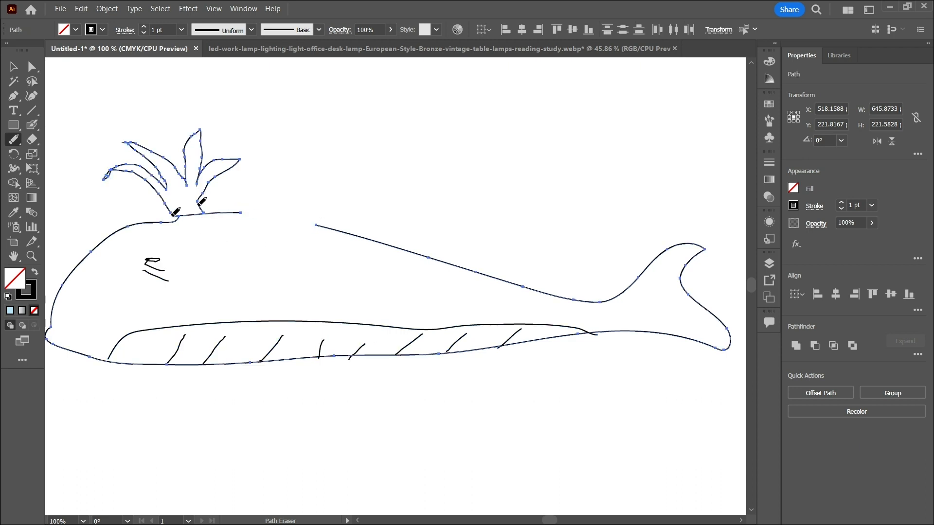
left_click_drag(199, 207, 215, 184)
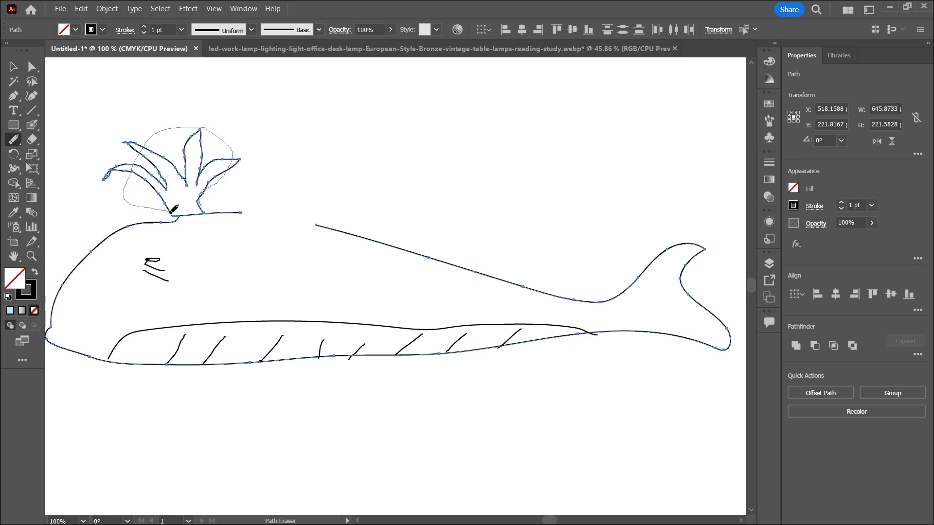
mouse_move(205, 208)
left_mouse_down()
mouse_move(234, 156)
mouse_move(100, 158)
mouse_move(169, 201)
mouse_move(222, 212)
left_mouse_up()
left_click(202, 211)
left_click(201, 205)
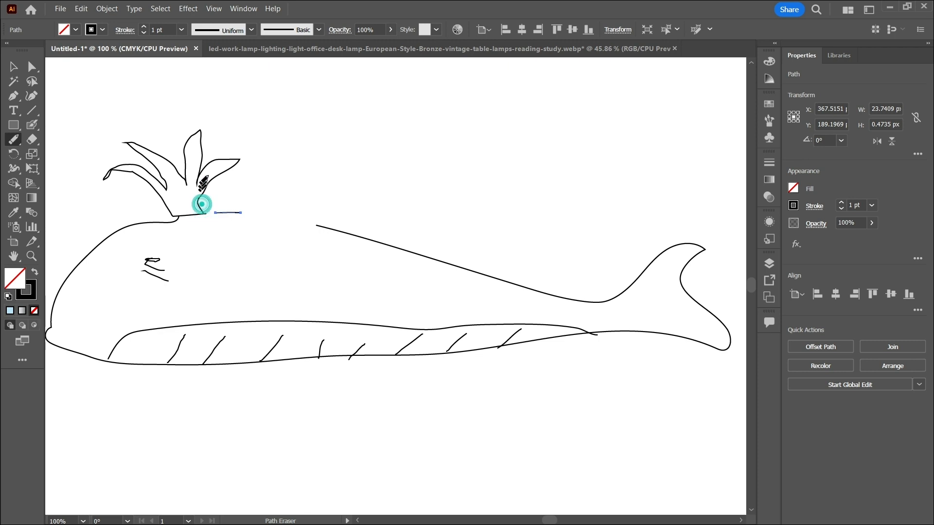
left_click(202, 185)
Step: Select the whale group and erase a section from the upper front of its head outline
left_click(13, 67)
left_click(121, 226)
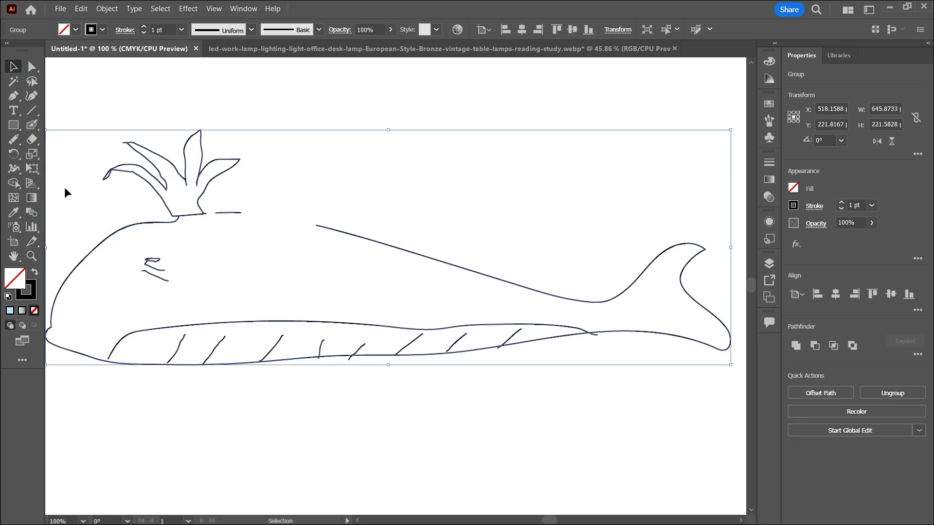
left_click(13, 139)
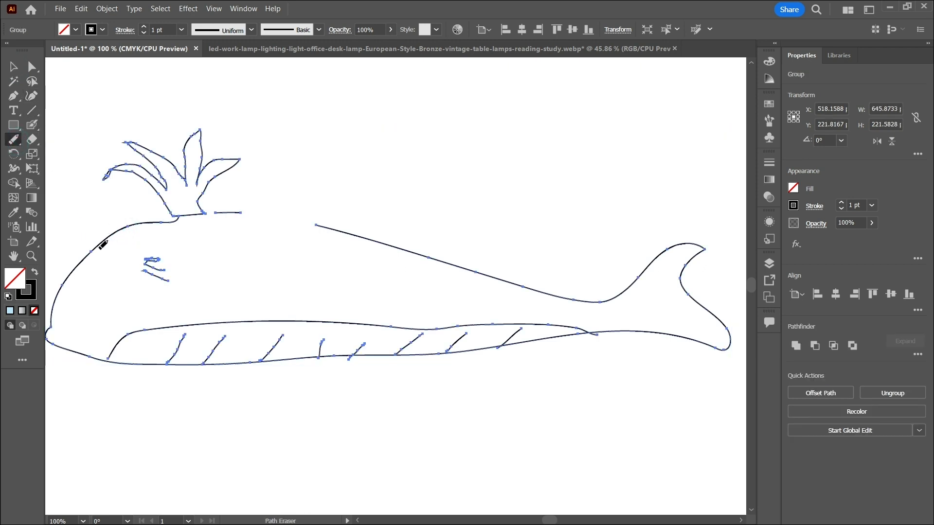
left_click_drag(91, 249, 64, 281)
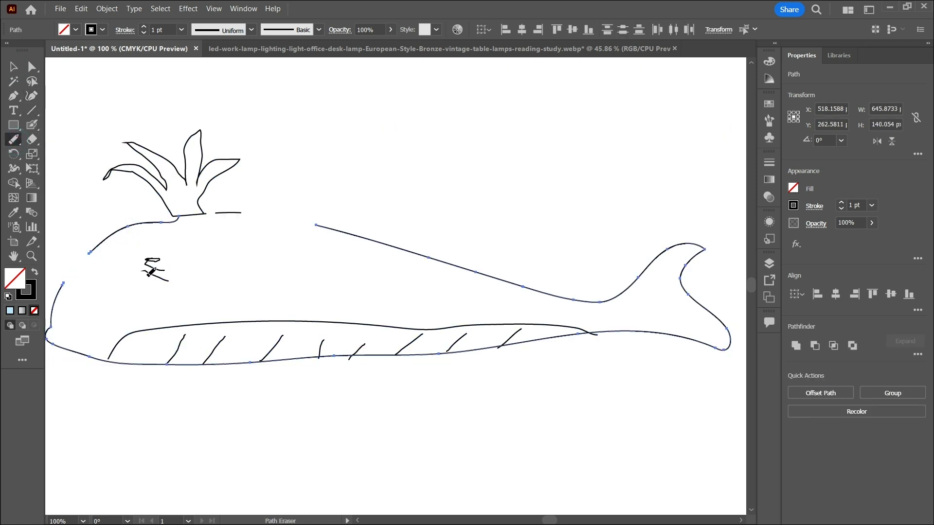
Step: Erase the whale's eye down to a small dot with the Path Eraser, keeping the line beneath it
left_click(13, 67)
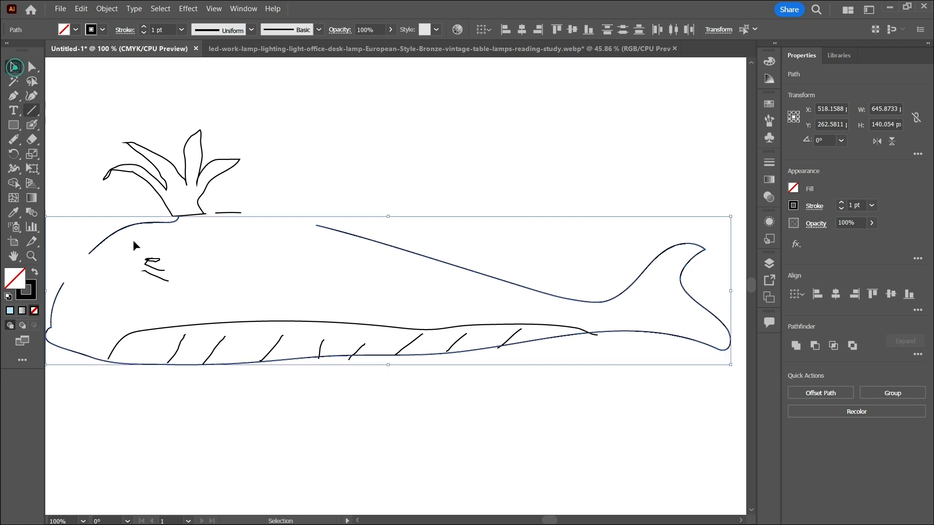
left_click(150, 261)
left_click(14, 139)
left_click_drag(156, 257, 170, 267)
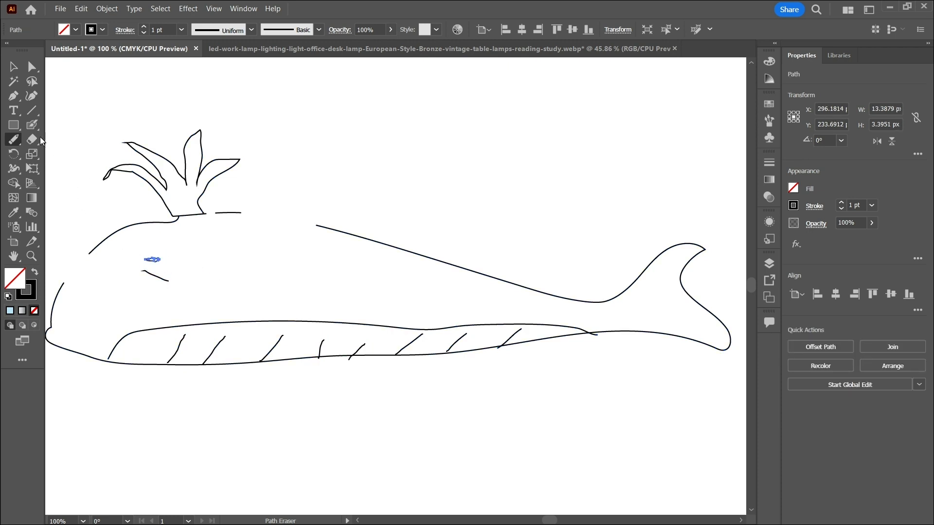
mouse_move(146, 261)
left_mouse_down()
mouse_move(171, 268)
mouse_move(146, 260)
left_mouse_up()
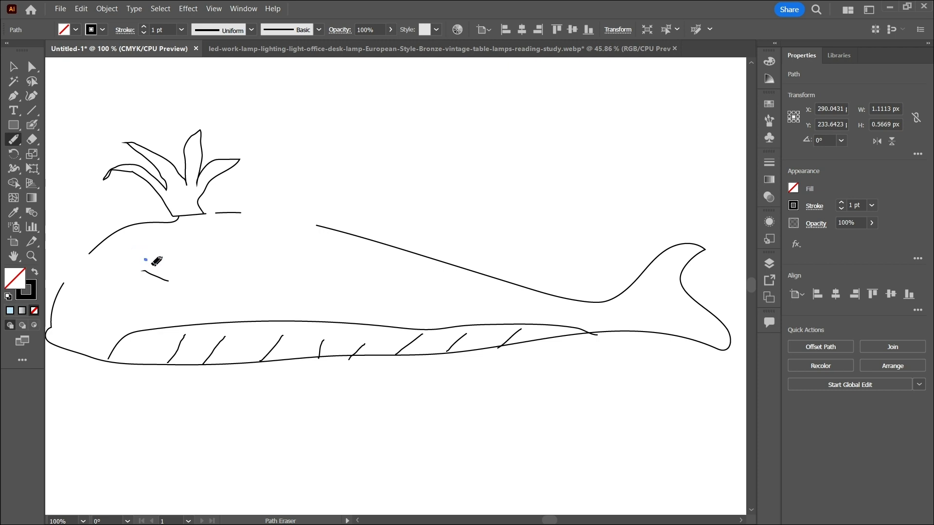
scroll(439, 253, "down", 2)
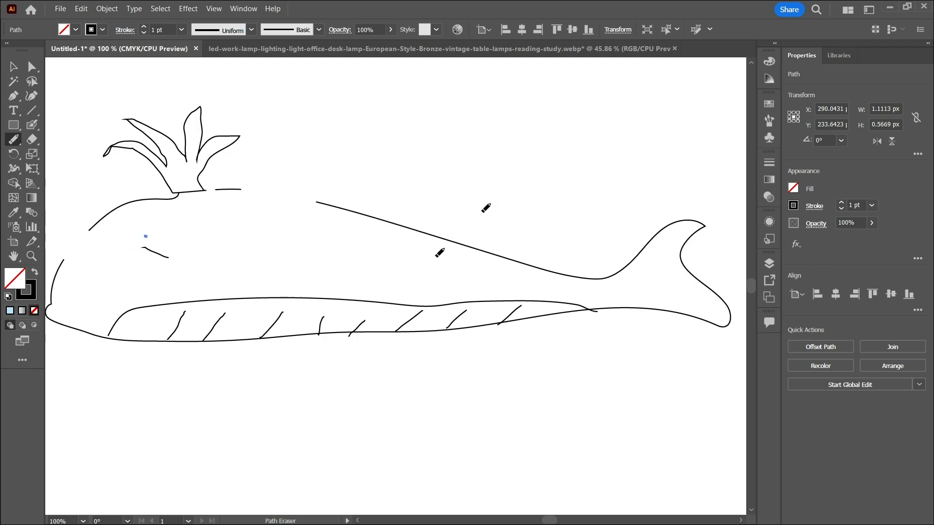
Step: Select the whale group and close the gap in its head outline with the Join tool
left_click(13, 139)
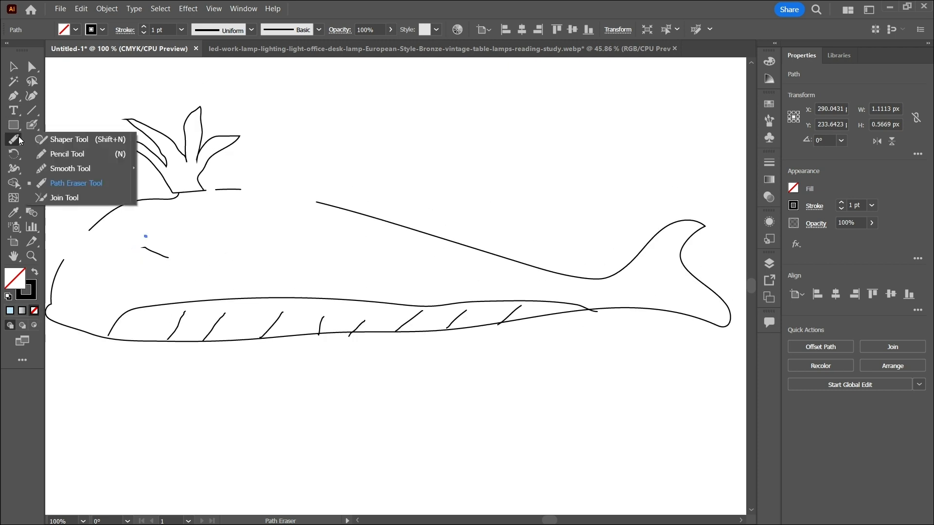
left_click(74, 196)
left_click_drag(91, 229, 62, 263)
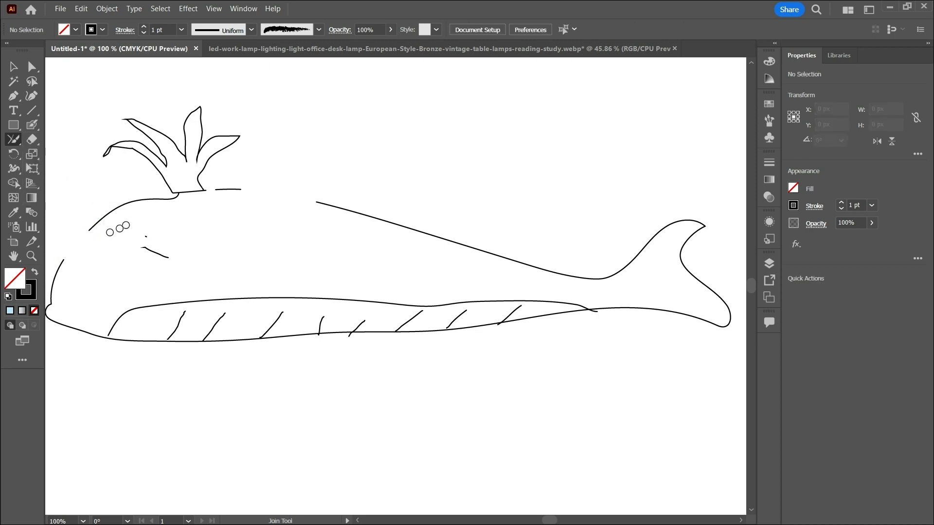
left_click(13, 66)
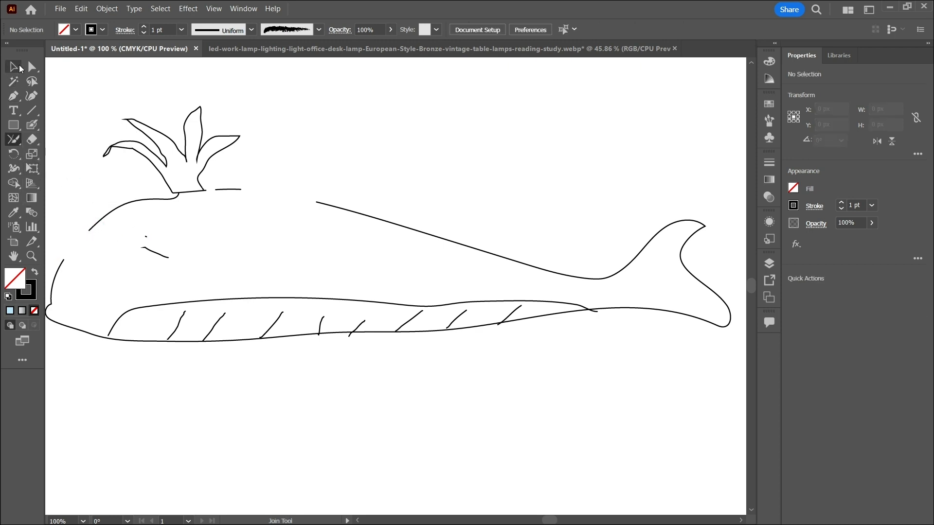
left_click(117, 214)
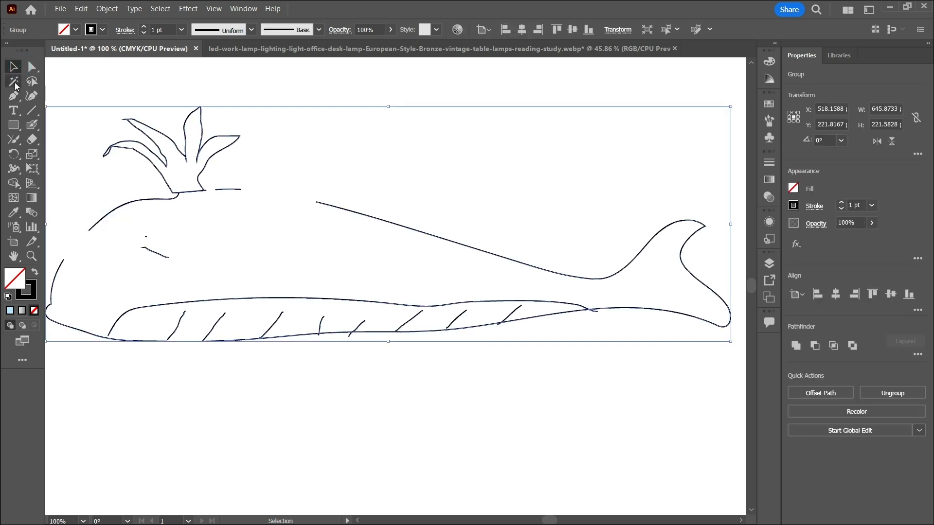
left_click(13, 140)
left_click_drag(90, 228, 61, 261)
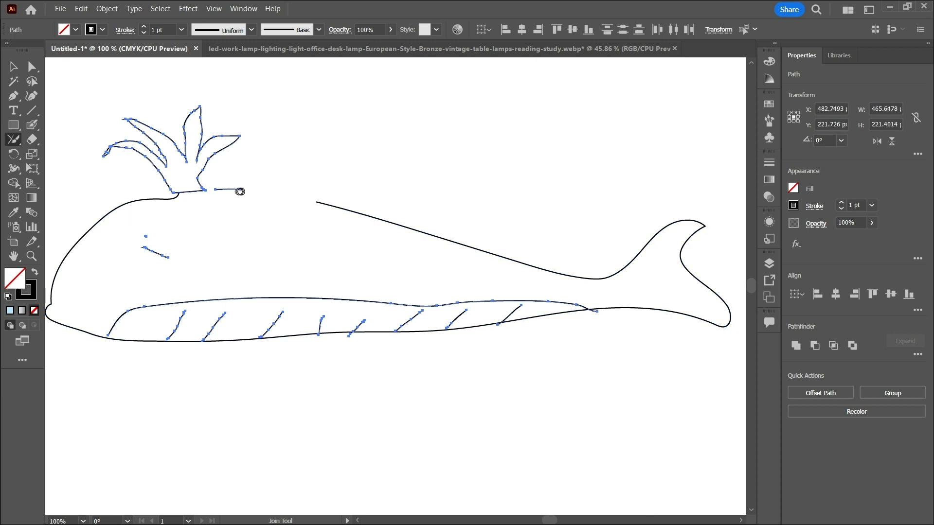
Step: Try to close the gap in the whale's back behind the spout with the Join tool
left_click_drag(239, 187, 319, 202)
left_click_drag(256, 190, 340, 211)
left_click(14, 66)
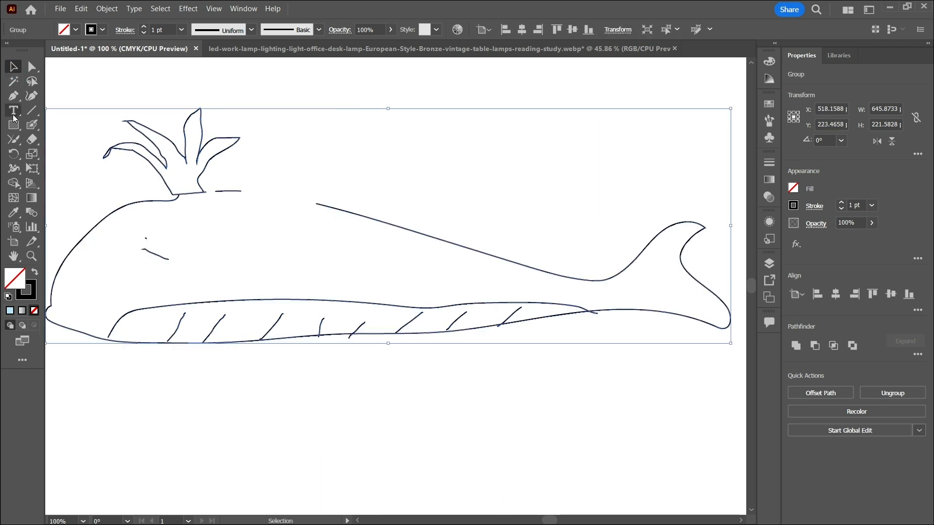
left_click(13, 142)
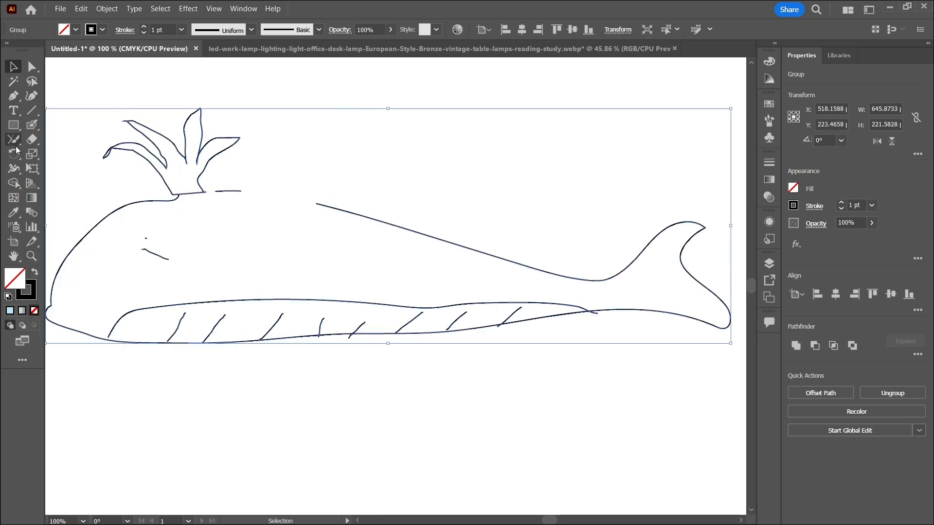
left_click_drag(239, 192, 315, 204)
mouse_move(238, 190)
left_mouse_down()
mouse_move(319, 203)
mouse_move(239, 192)
left_mouse_up()
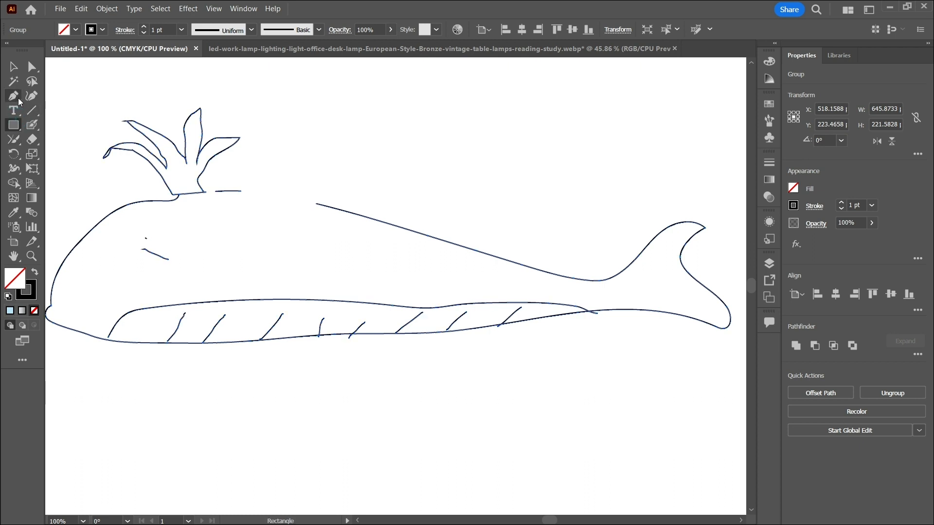
Step: Reselect the whale group and try again to join the short line beside the spout to the back line
left_click(13, 66)
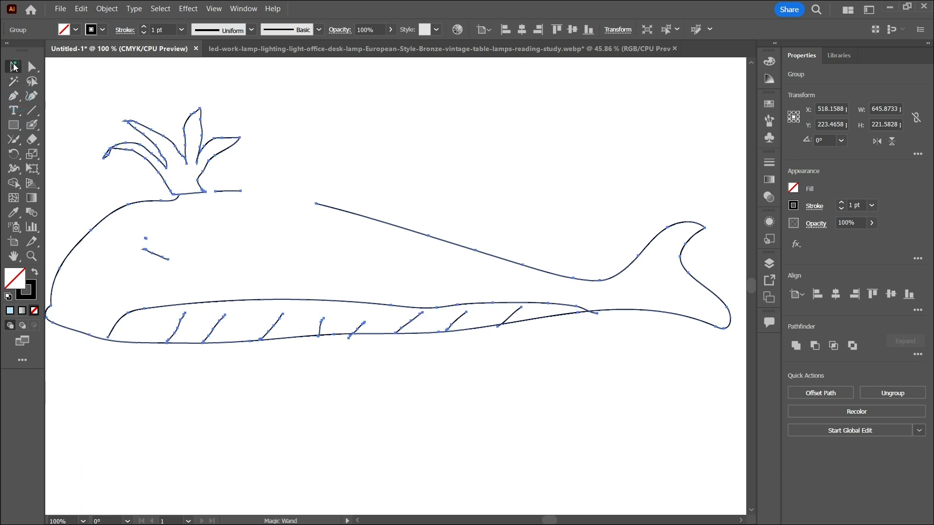
left_click(324, 202)
left_click(323, 205)
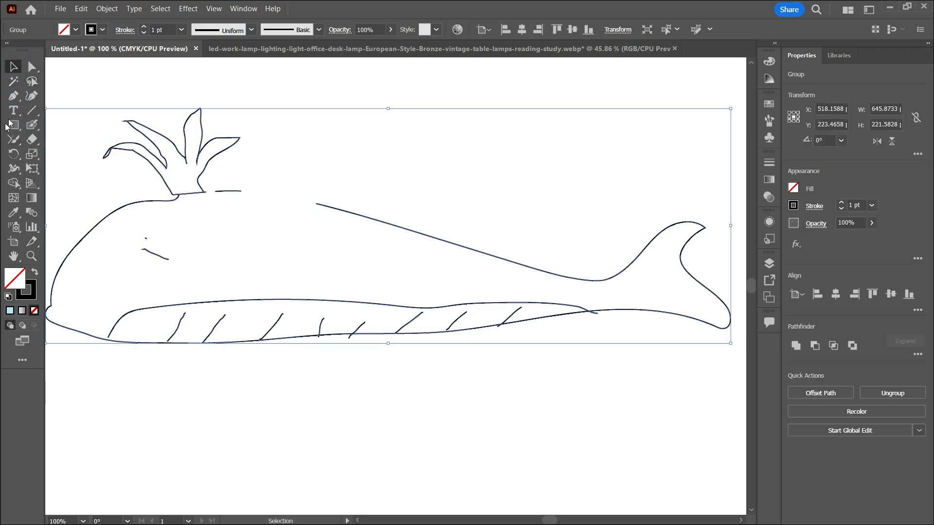
left_click(13, 139)
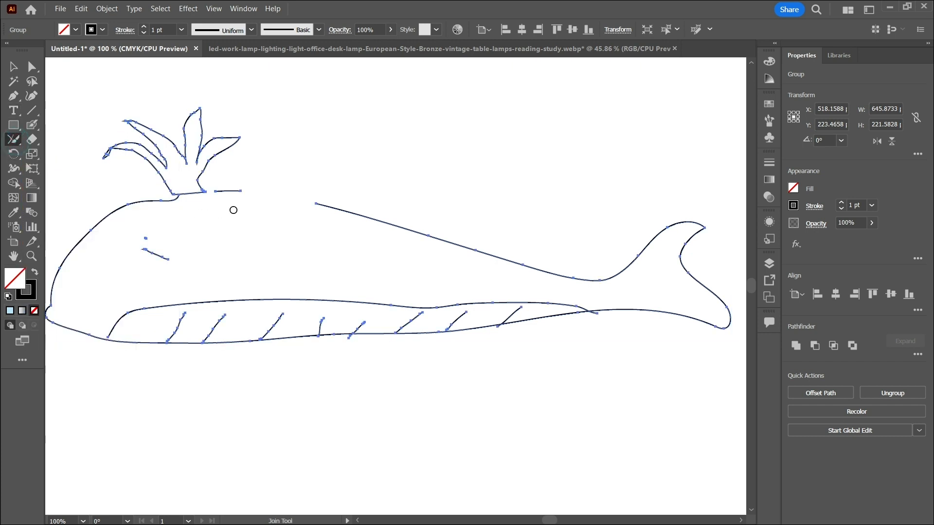
left_click_drag(240, 191, 324, 215)
scroll(287, 245, "up", 1)
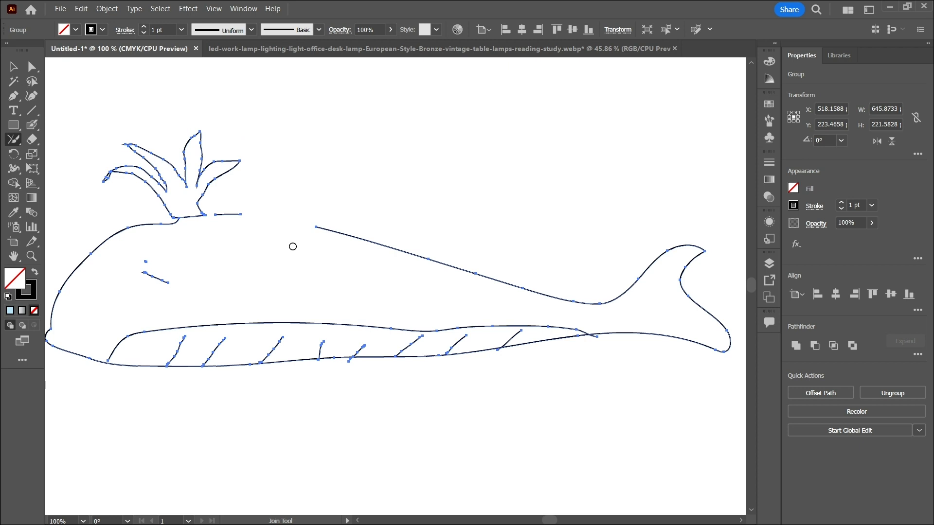
scroll(292, 246, "left", 1)
Step: Activate the Pencil tool and set the selected whale group's stroke weight to 5 pt
left_click(13, 125)
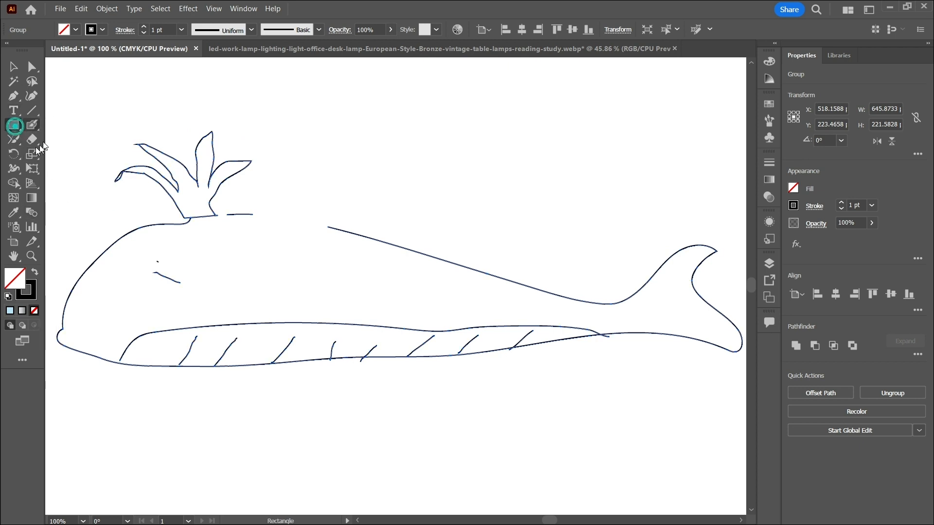
left_click(12, 98)
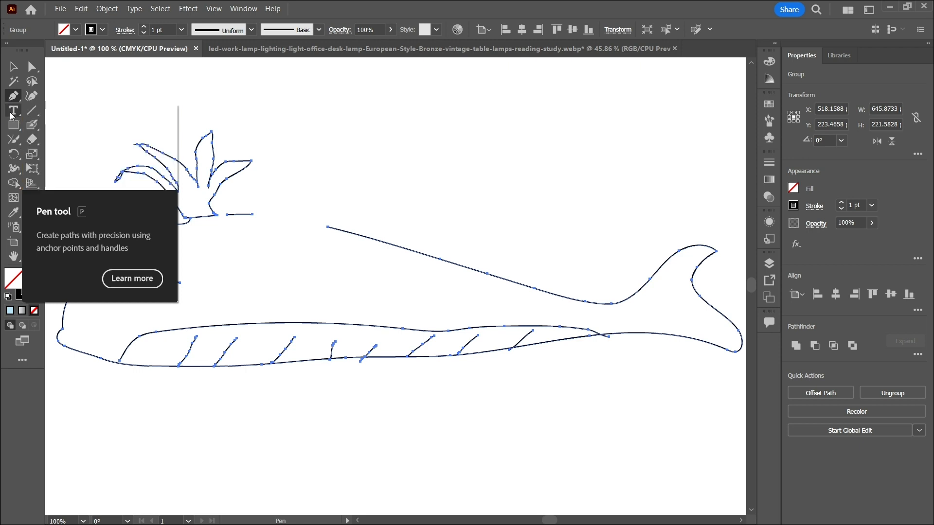
left_click(12, 142)
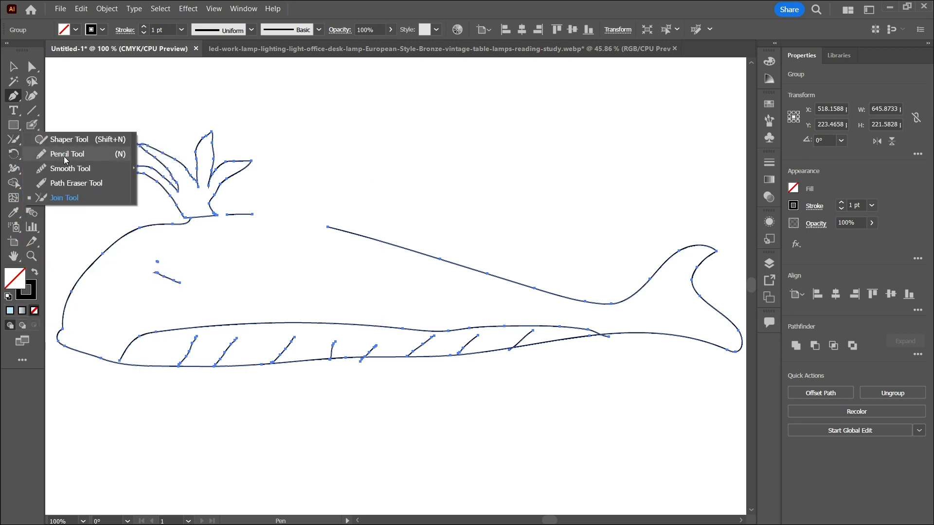
left_click(65, 155)
scroll(376, 352, "down", 3)
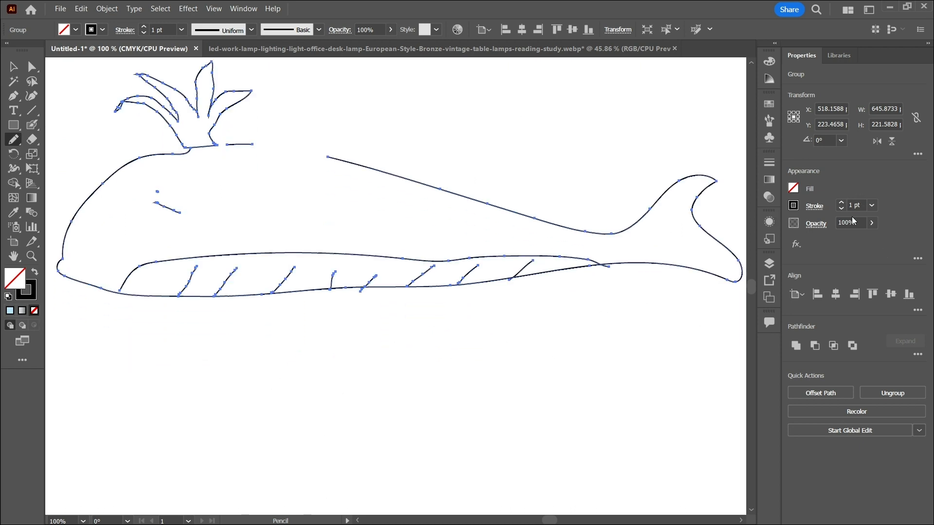
scroll(858, 204, "up", 4)
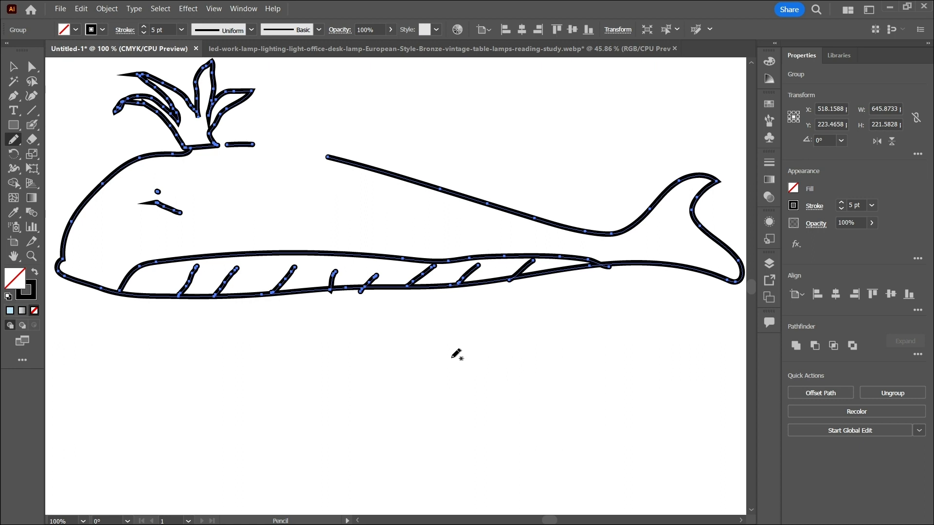
Step: Draw a triangle about 226 by 109 px below the whale and a smaller one about 116 by 93 px with an overshooting end beside it
mouse_move(429, 351)
left_mouse_down()
mouse_move(346, 434)
mouse_move(493, 443)
mouse_move(584, 461)
left_mouse_up()
left_click_drag(552, 427, 428, 348)
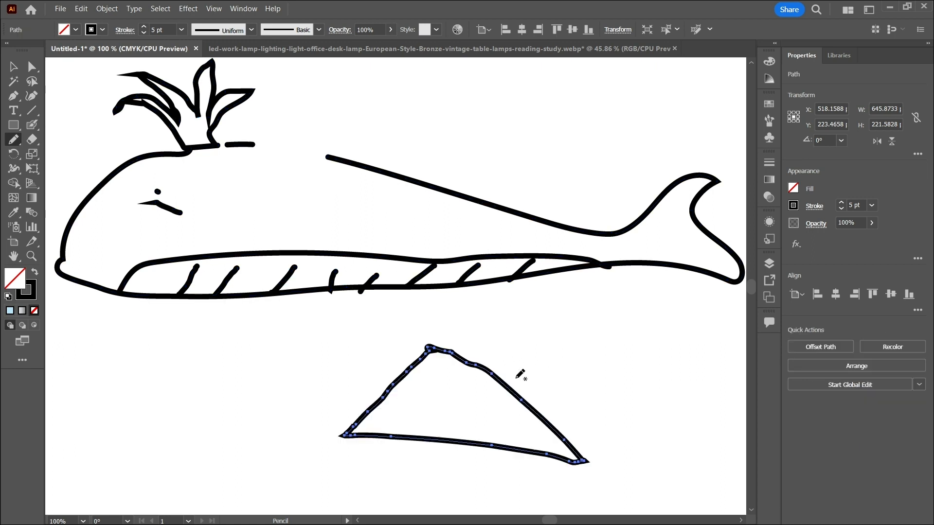
scroll(237, 393, "down", 2)
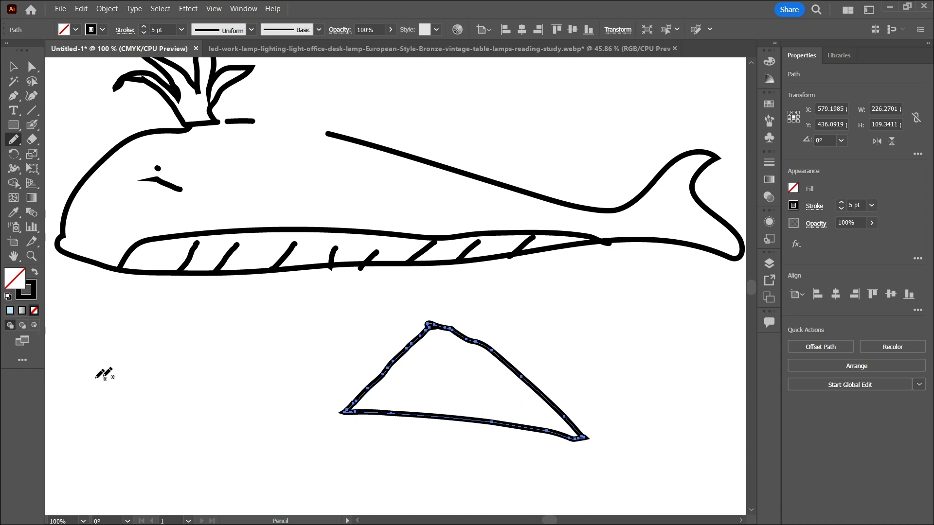
mouse_move(234, 321)
left_mouse_down()
mouse_move(175, 389)
mouse_move(297, 383)
mouse_move(205, 293)
left_mouse_up()
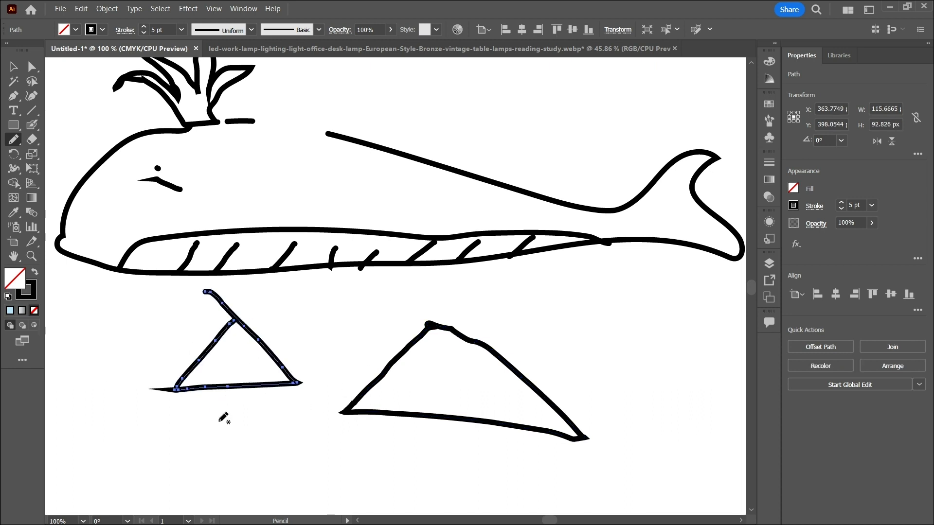
Step: Try to trim the small triangle's overshooting end and join the large triangle's apex with the Join tool
left_click(13, 143)
left_click(73, 194)
left_click_drag(206, 292, 262, 340)
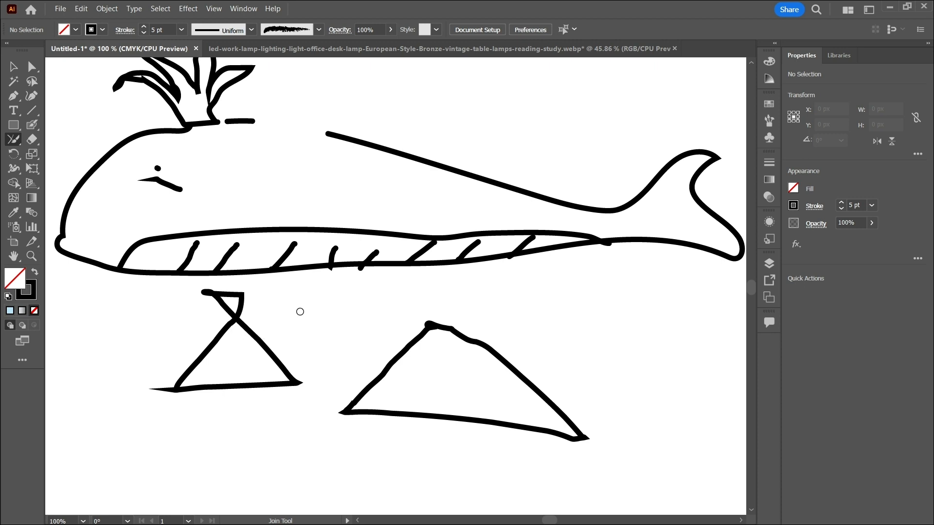
mouse_move(430, 324)
left_mouse_down()
mouse_move(298, 383)
mouse_move(428, 325)
left_mouse_up()
Step: Undo the joining attempts and both pencil triangles below the whale
key("ctrl+z")
key("ctrl+z")
key("ctrl+z")
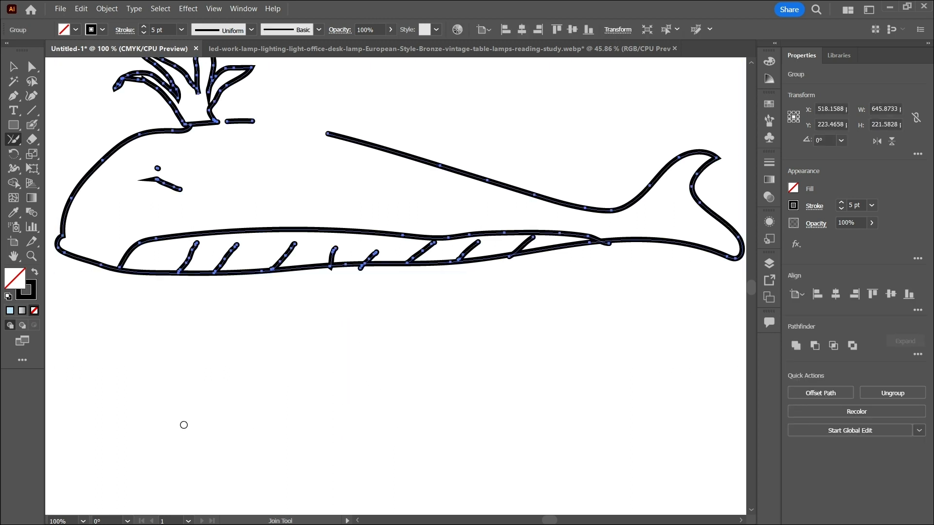
Step: Draw a triangle about 123 by 107 px below the whale with the Pencil tool, letting its ends cross at the apex
left_click(13, 140)
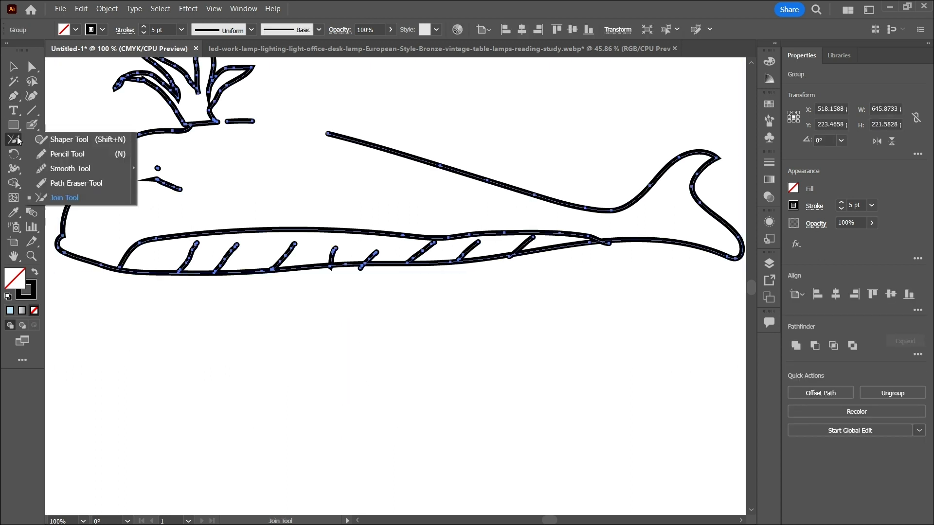
left_click(68, 153)
mouse_move(301, 345)
left_mouse_down()
mouse_move(198, 437)
mouse_move(327, 426)
left_mouse_up()
left_click_drag(196, 325, 344, 443)
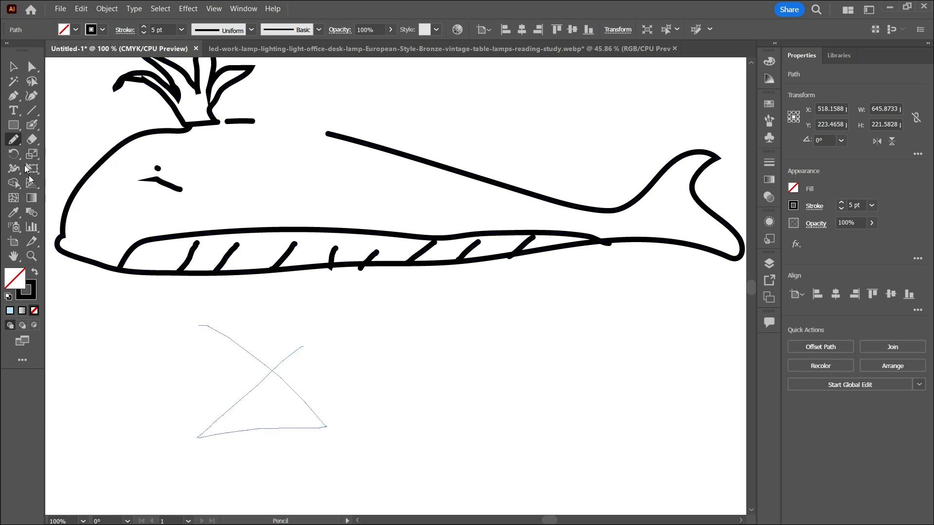
Step: Trim the triangle's crossing ends into a closed apex with the Join tool and brush over its lower-right corner
left_click(16, 141)
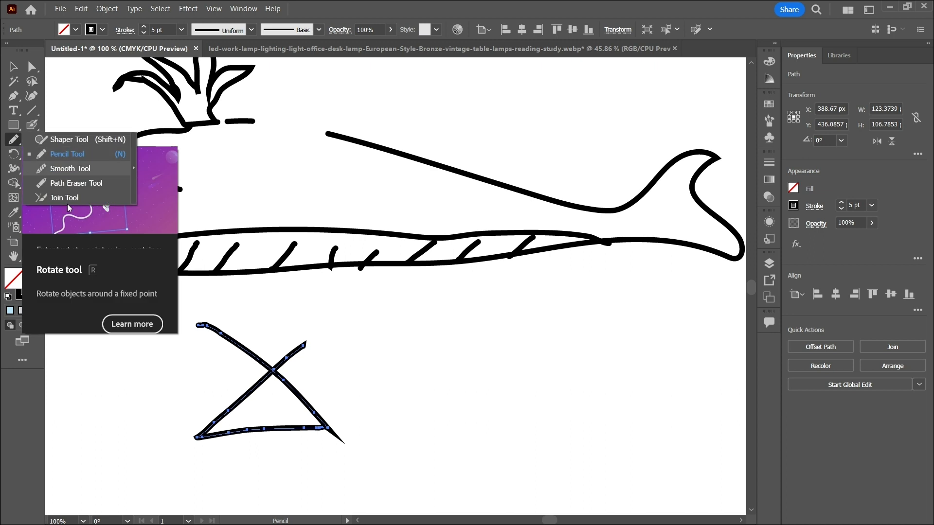
left_click(65, 197)
left_click_drag(273, 370, 306, 346)
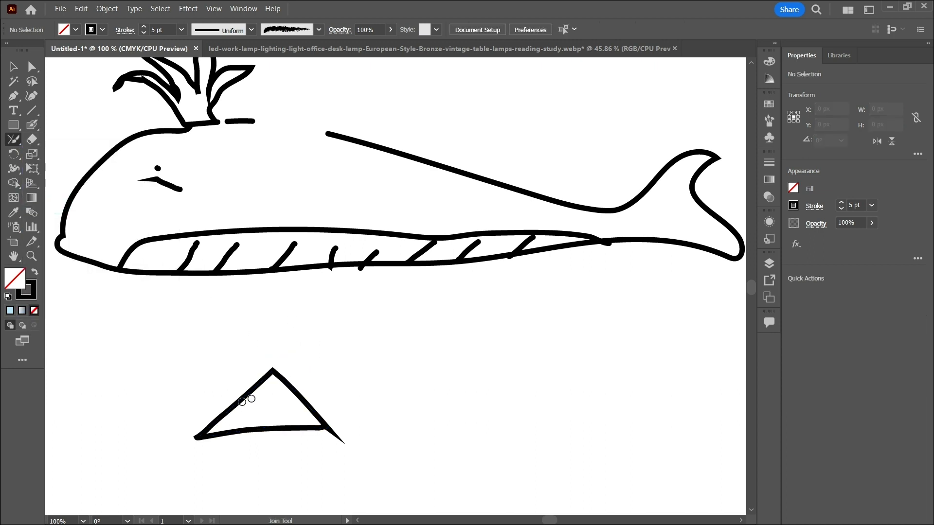
scroll(271, 363, "down", 1)
left_click_drag(323, 405, 343, 419)
Step: Draw a pencil oval about 114 by 82 px with crossing ends beside the triangle and trim the overlapping ends with the Join tool
mouse_move(21, 135)
left_mouse_down()
mouse_move(86, 179)
mouse_move(74, 153)
left_mouse_up()
mouse_move(471, 333)
left_mouse_down()
mouse_move(464, 404)
mouse_move(515, 387)
mouse_move(397, 335)
left_mouse_up()
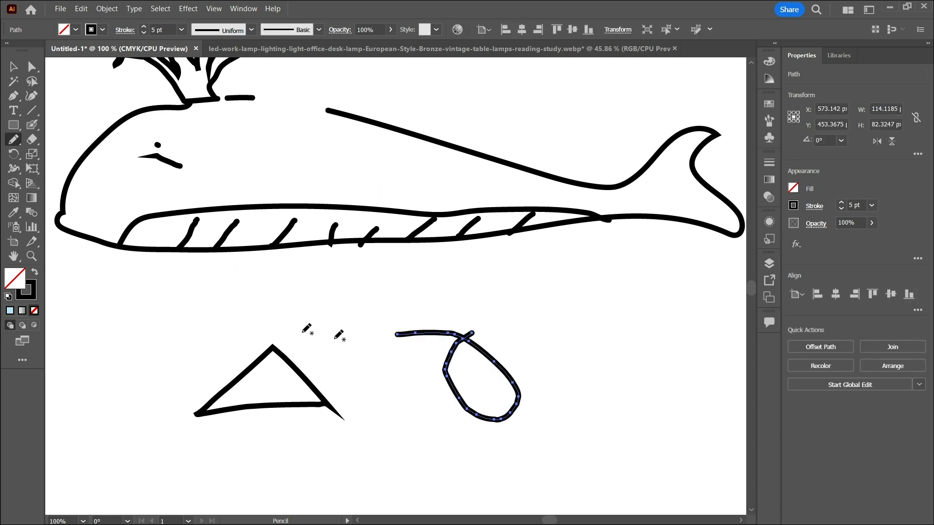
left_click_drag(13, 139, 83, 194)
left_click_drag(456, 337, 393, 327)
mouse_move(465, 340)
left_mouse_down()
mouse_move(395, 335)
mouse_move(486, 348)
left_mouse_up()
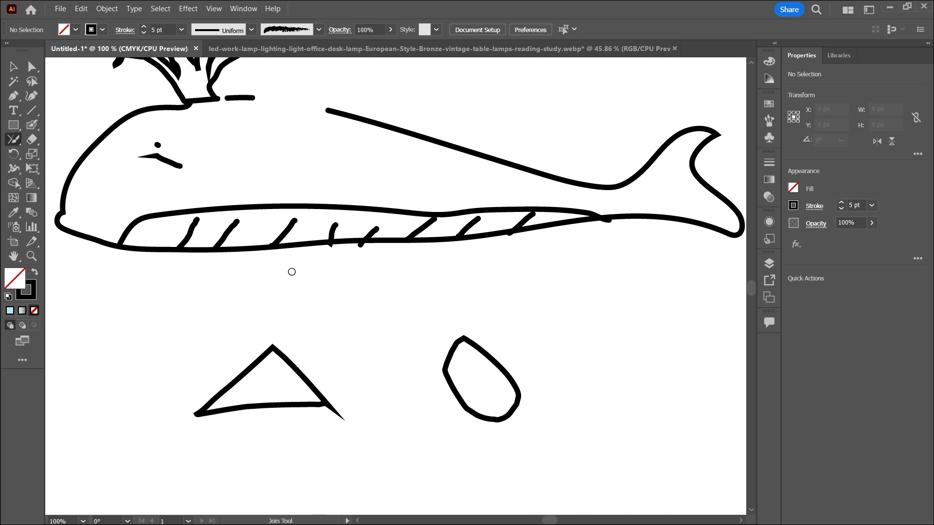
right_click(14, 139)
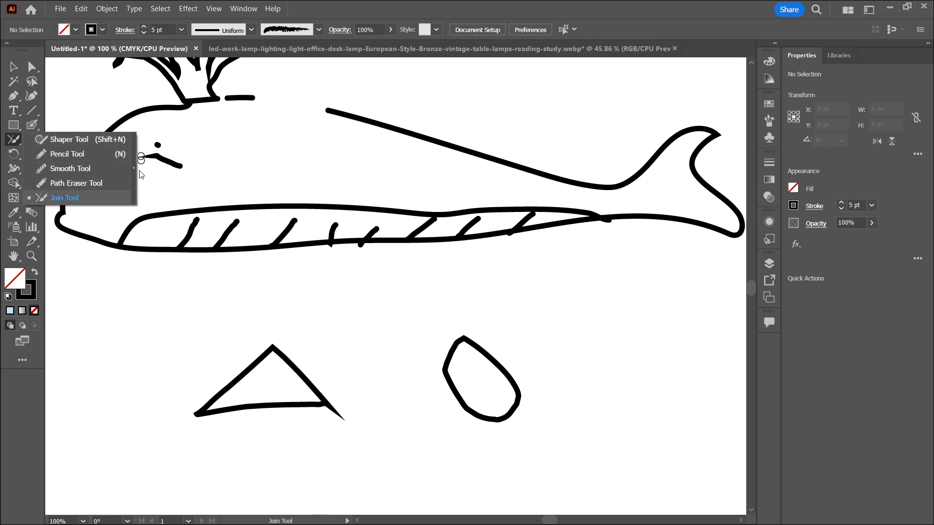